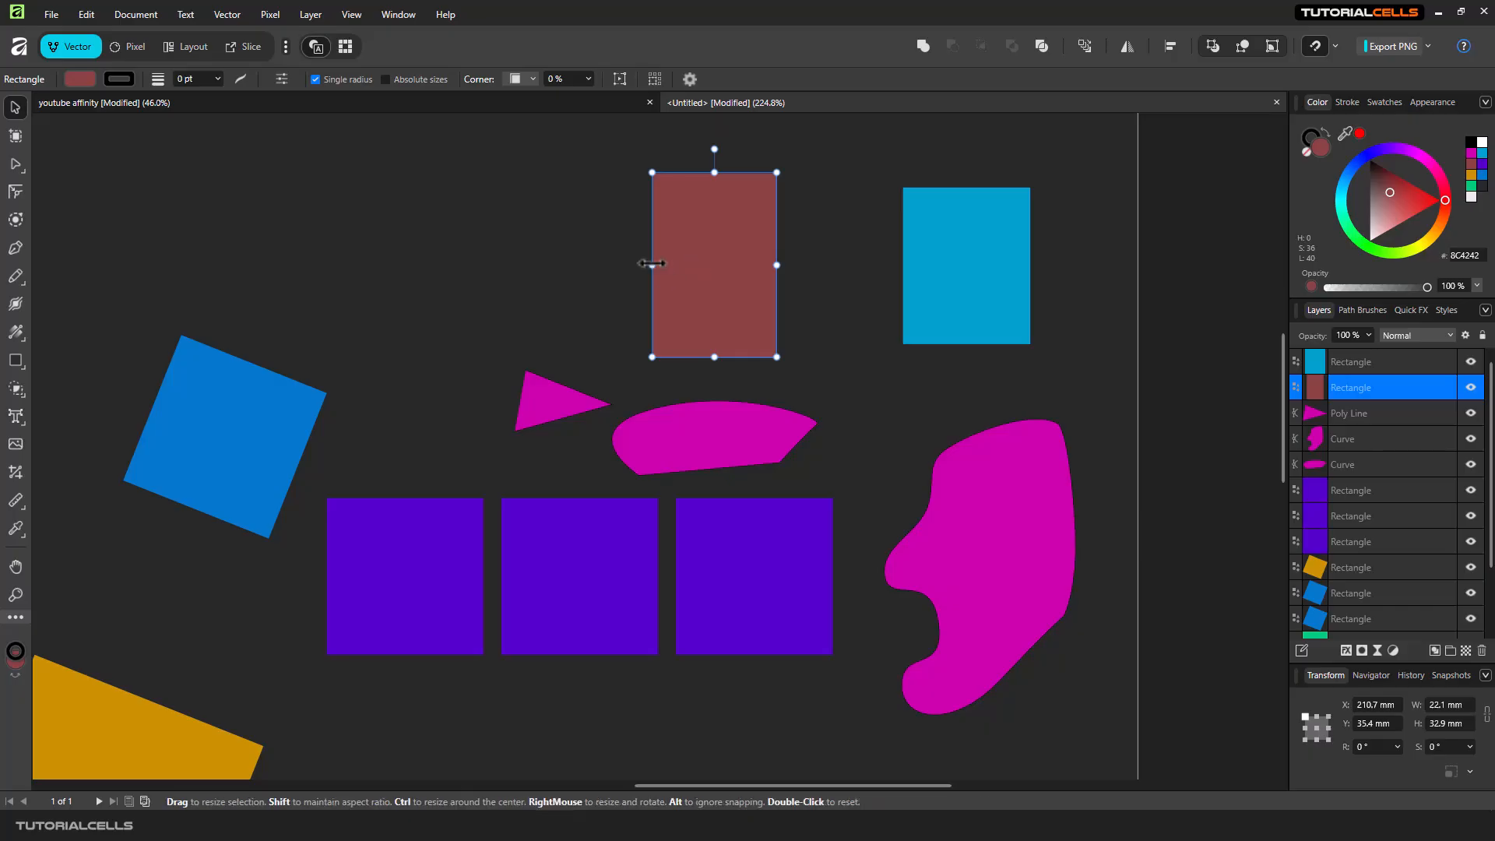
Widen the brown rectangle to about 29.3 mm from its left side and move it further left with the Node tool.
left_click_drag(653, 265, 610, 266)
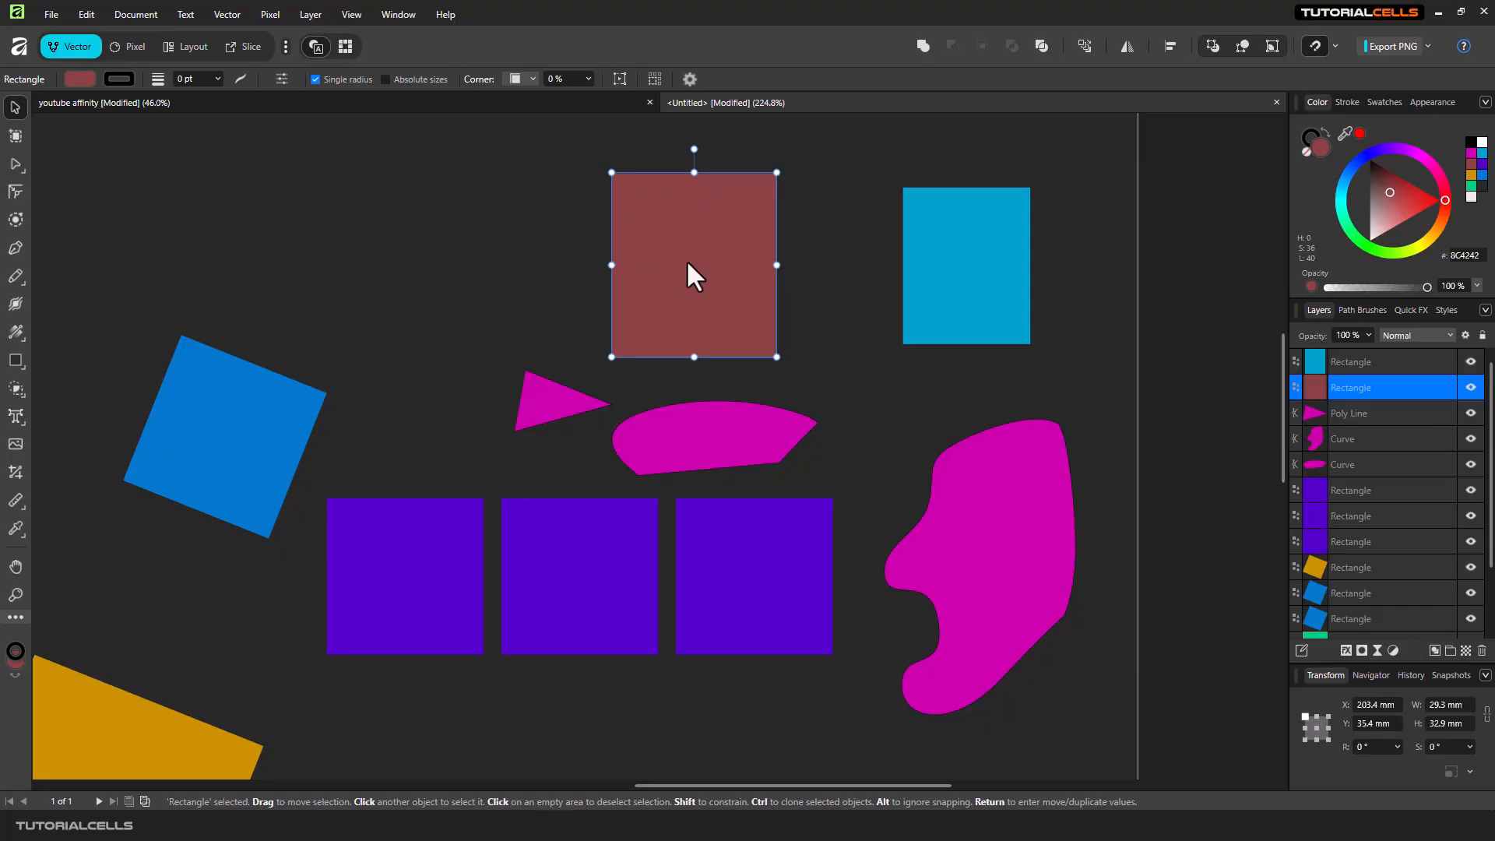
key("a")
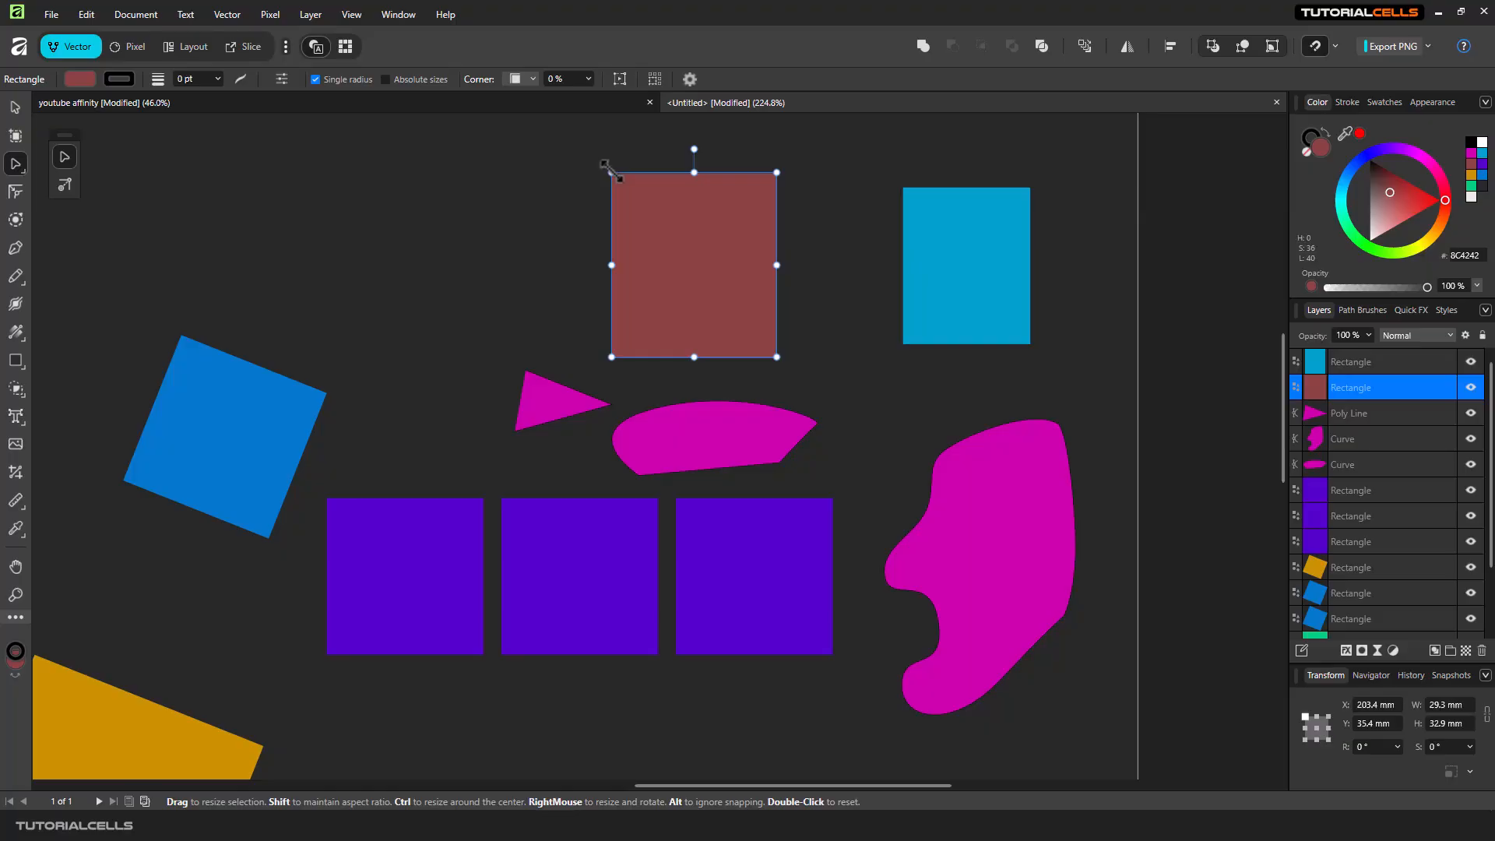
left_click_drag(669, 236, 592, 226)
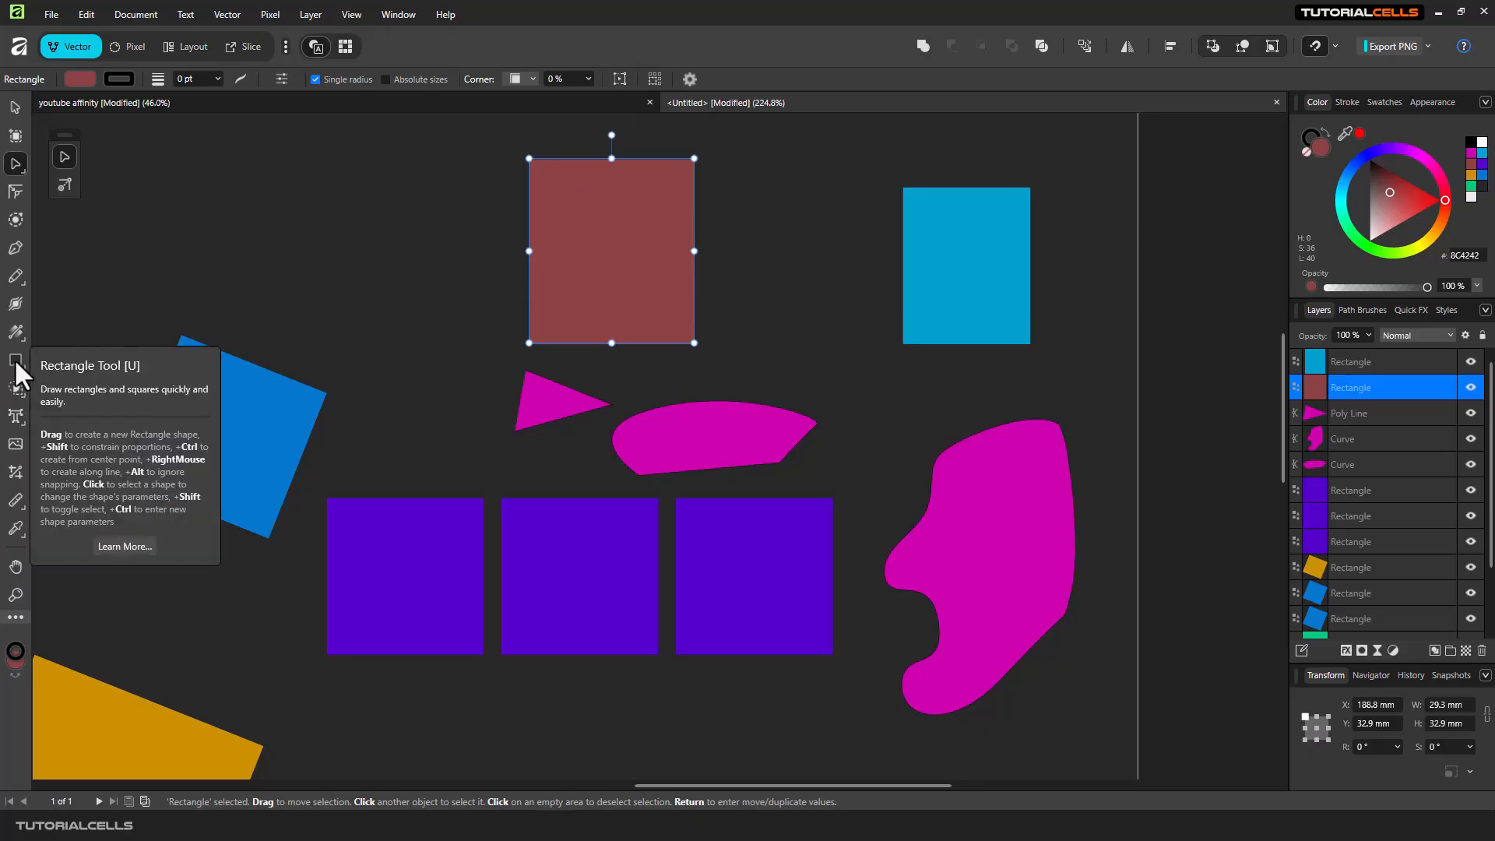
Move the large magenta curve slightly up and right, and shift the brown rectangle slightly to the right.
left_click(955, 520)
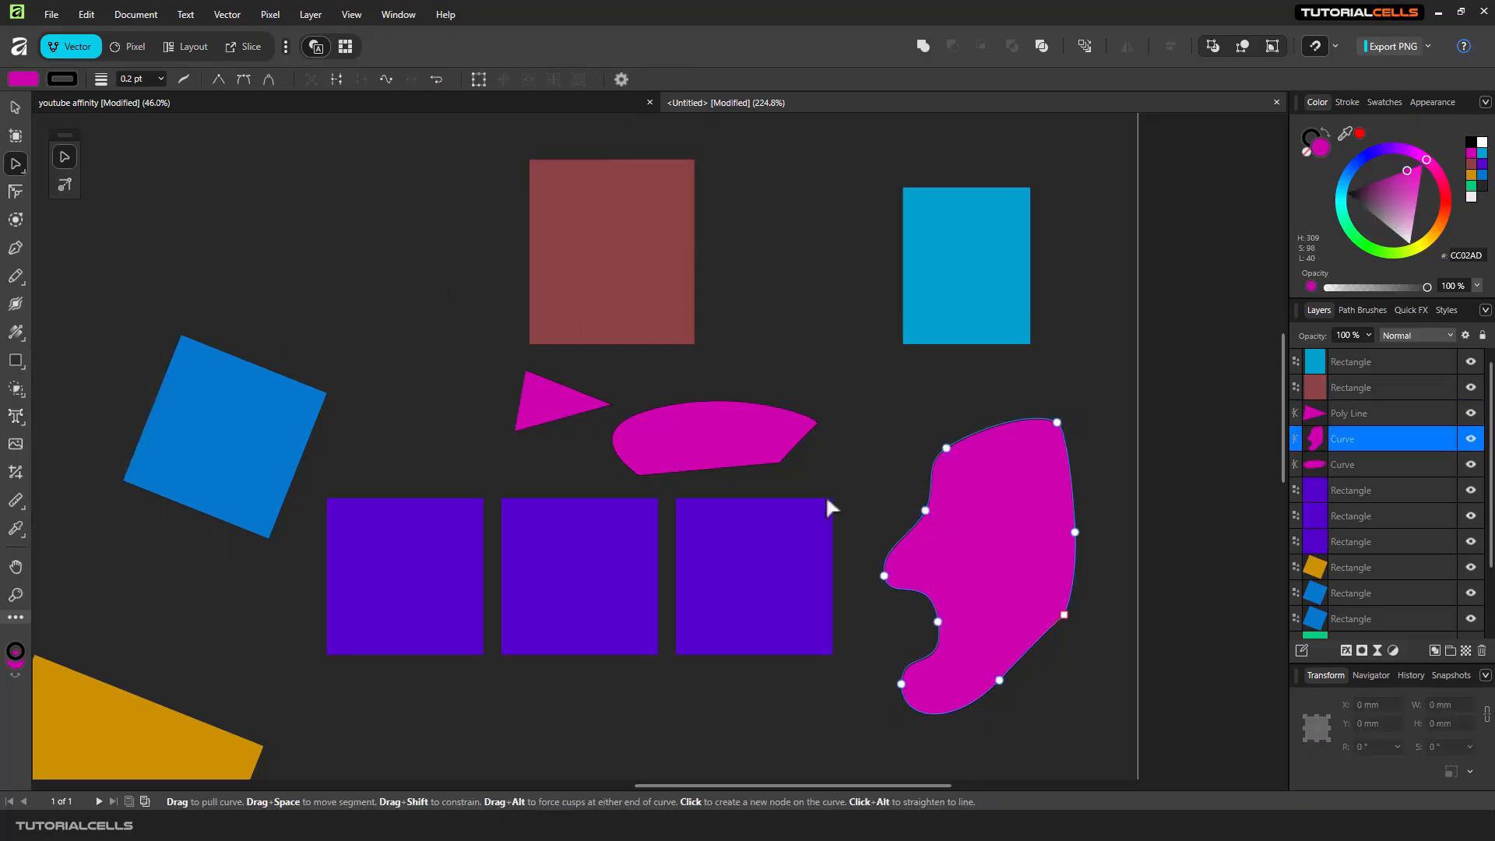
left_click(15, 107)
left_click_drag(999, 516, 1011, 488)
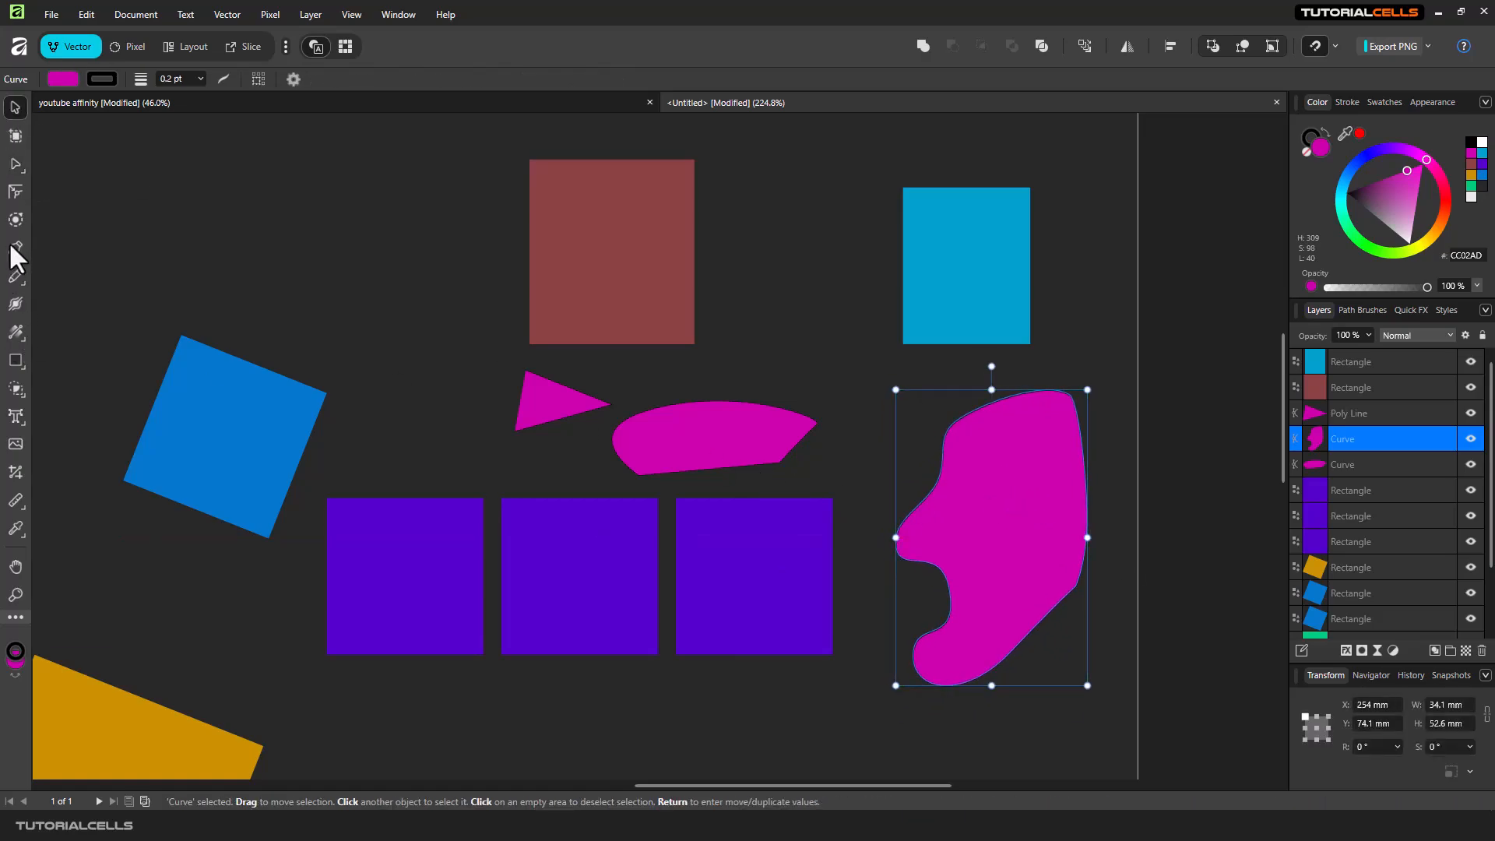
left_click(577, 236)
left_click_drag(579, 236, 635, 225)
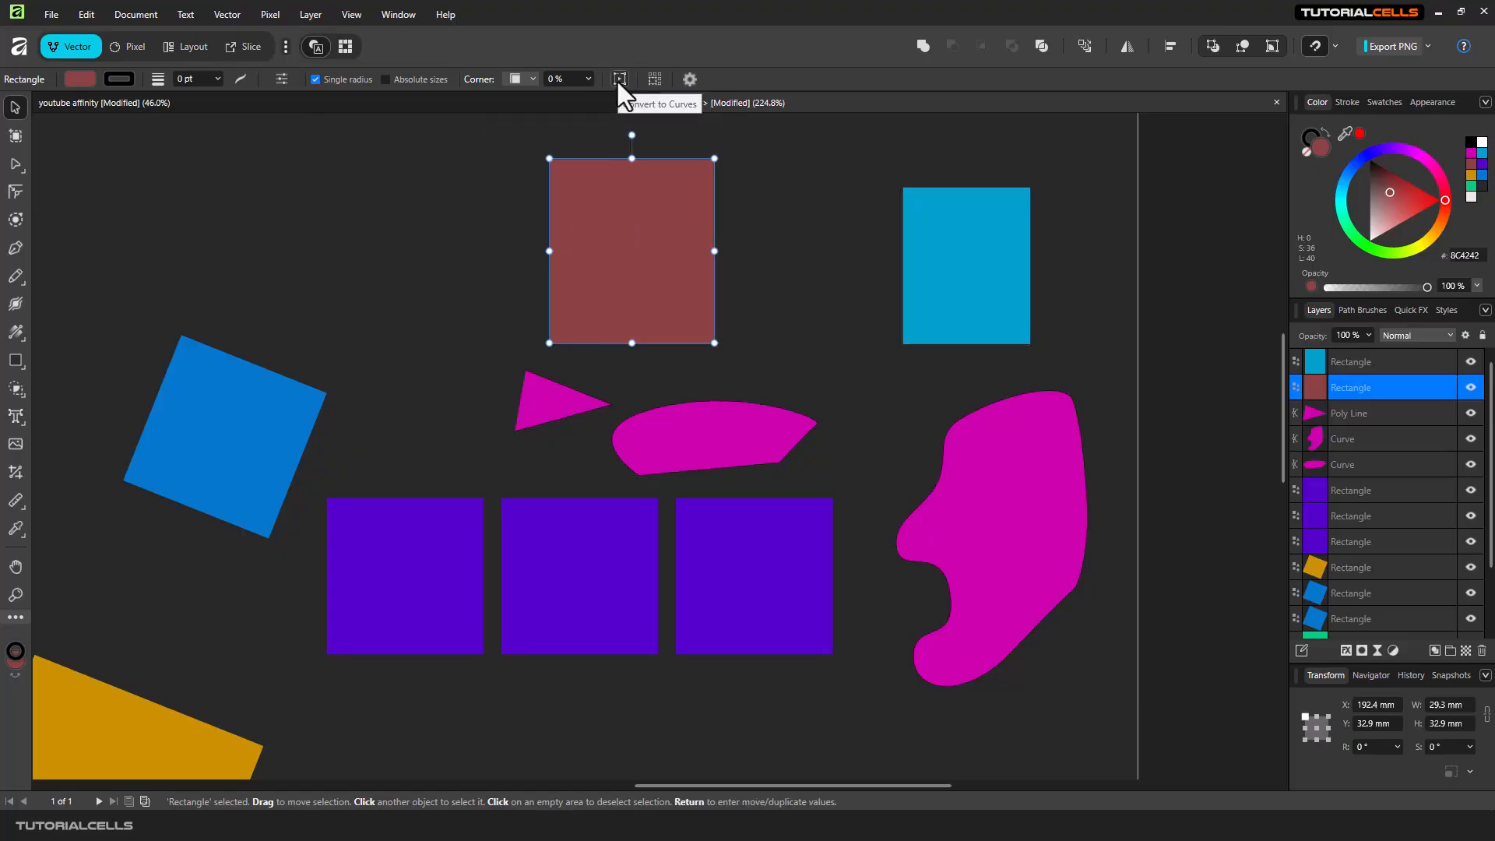
Draw a closed seven-node shape, about 34.9 by 27.7 mm, with the Pen tool above the tilted blue square and move it slightly.
left_click(16, 248)
left_click(234, 206)
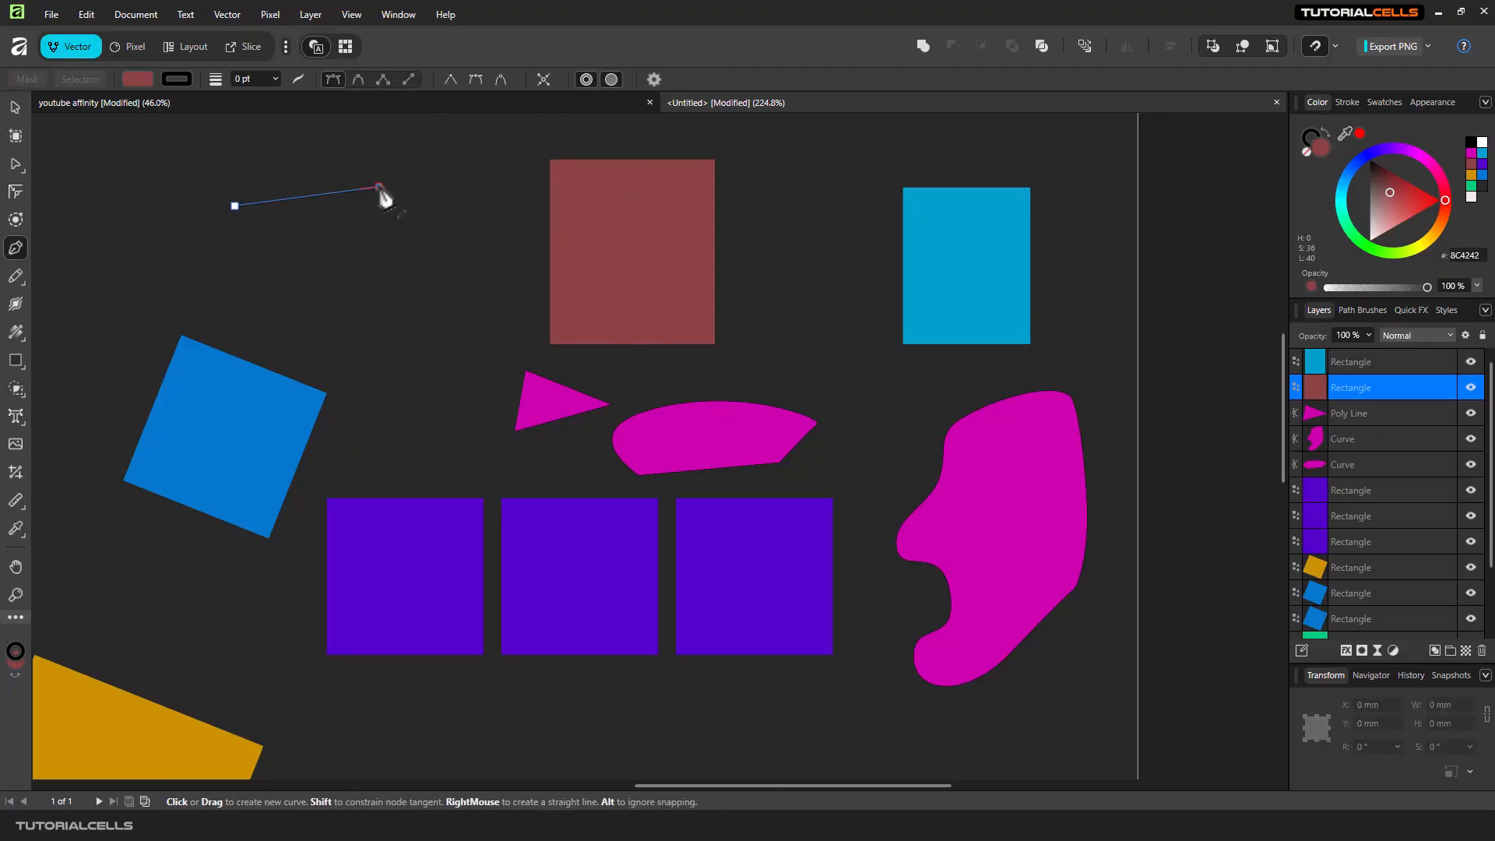
left_click(378, 186)
left_click_drag(429, 221, 429, 282)
left_click_drag(404, 333, 367, 322)
left_click_drag(311, 290, 266, 278)
left_click_drag(240, 265, 242, 237)
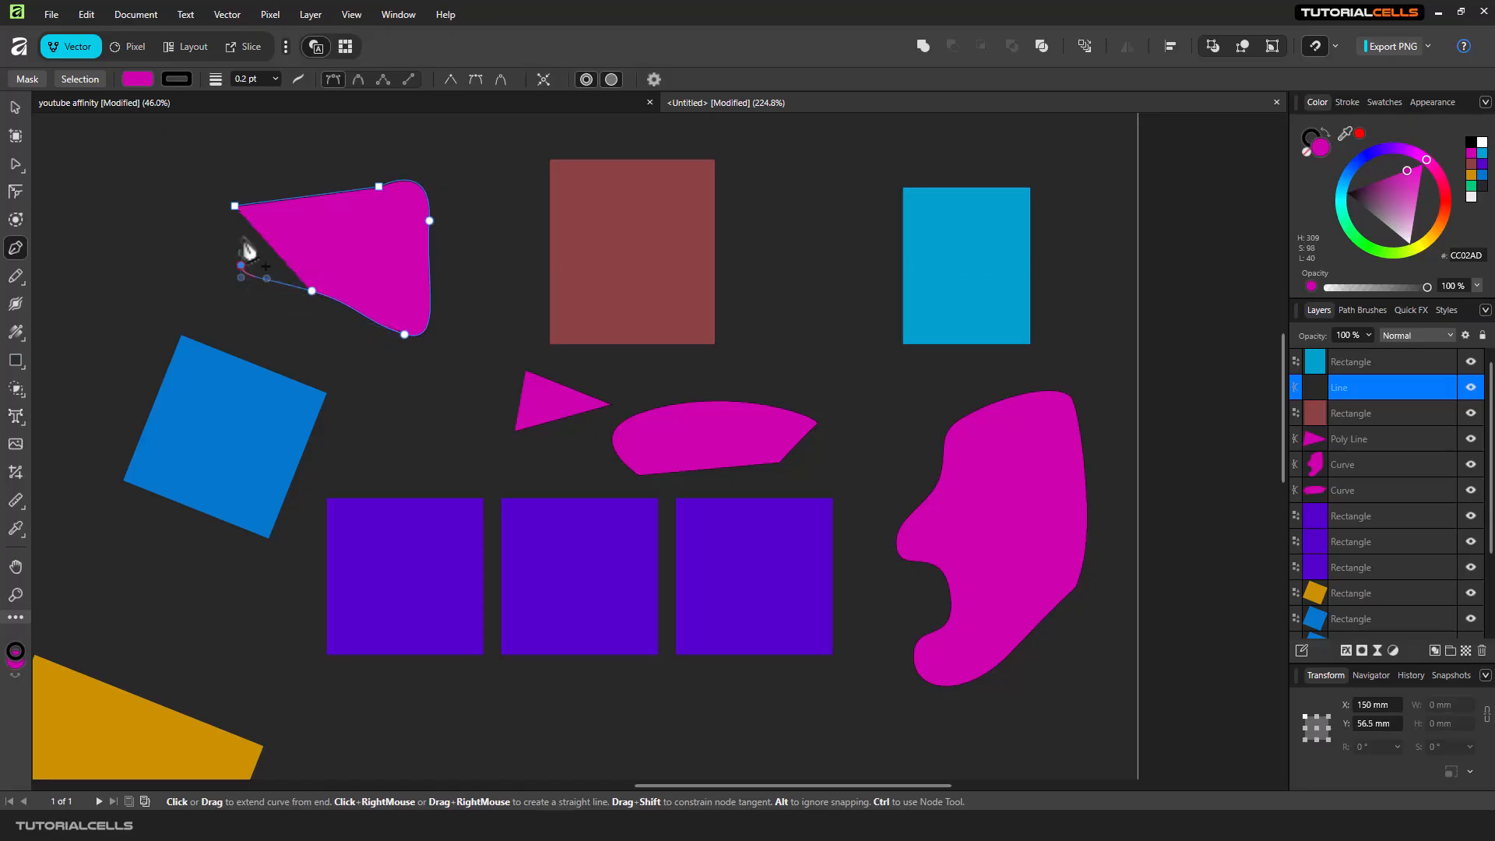
left_click(235, 206)
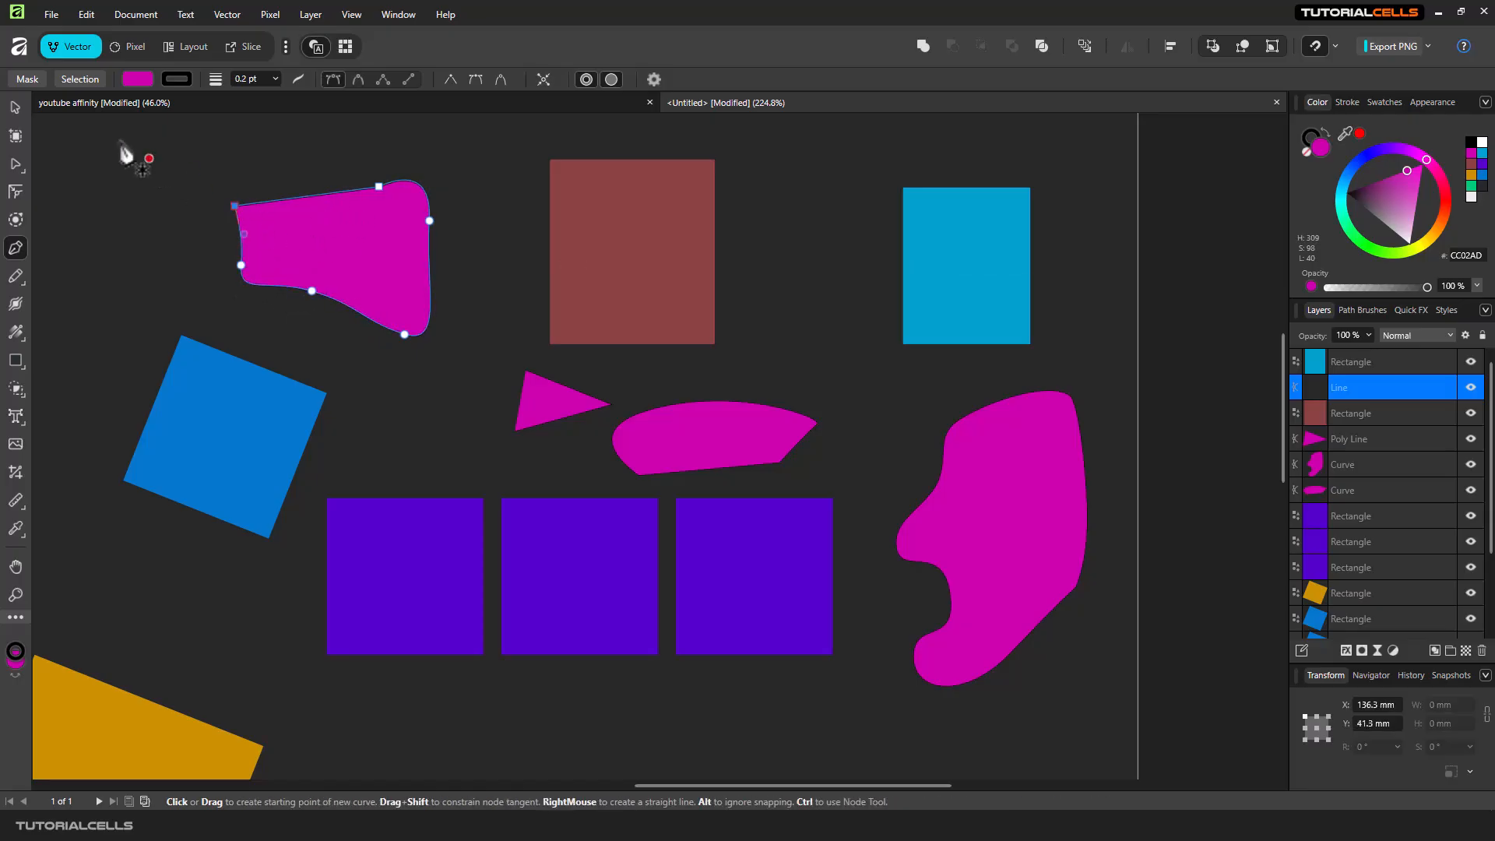
left_click(15, 108)
mouse_move(334, 260)
left_mouse_down()
mouse_move(280, 273)
mouse_move(360, 266)
left_mouse_up()
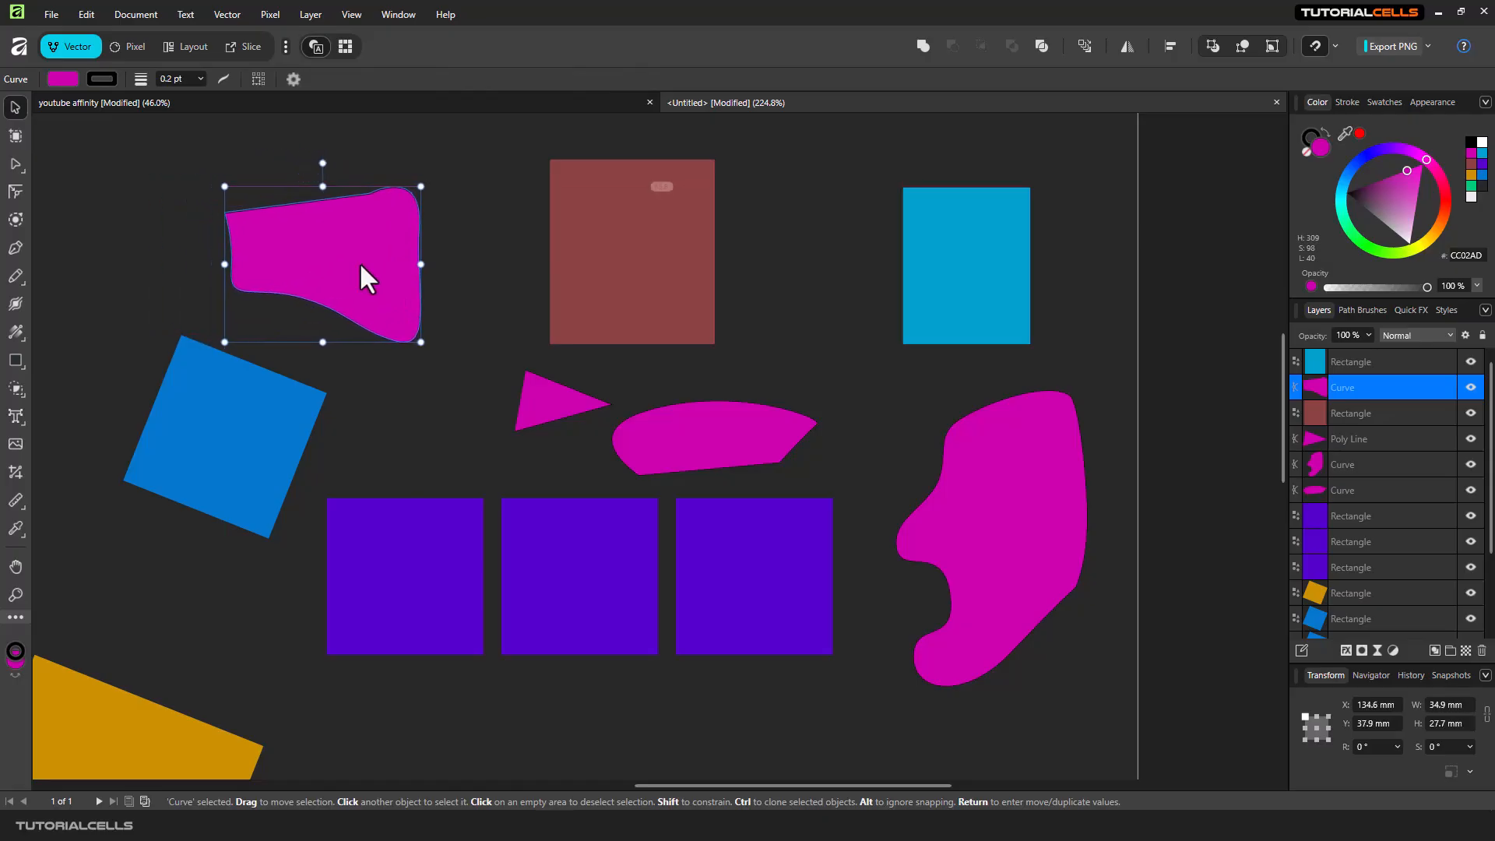
Reshape the new magenta shape with the Node tool by moving its upper-left corner inward and its right-hand node outward.
key("a")
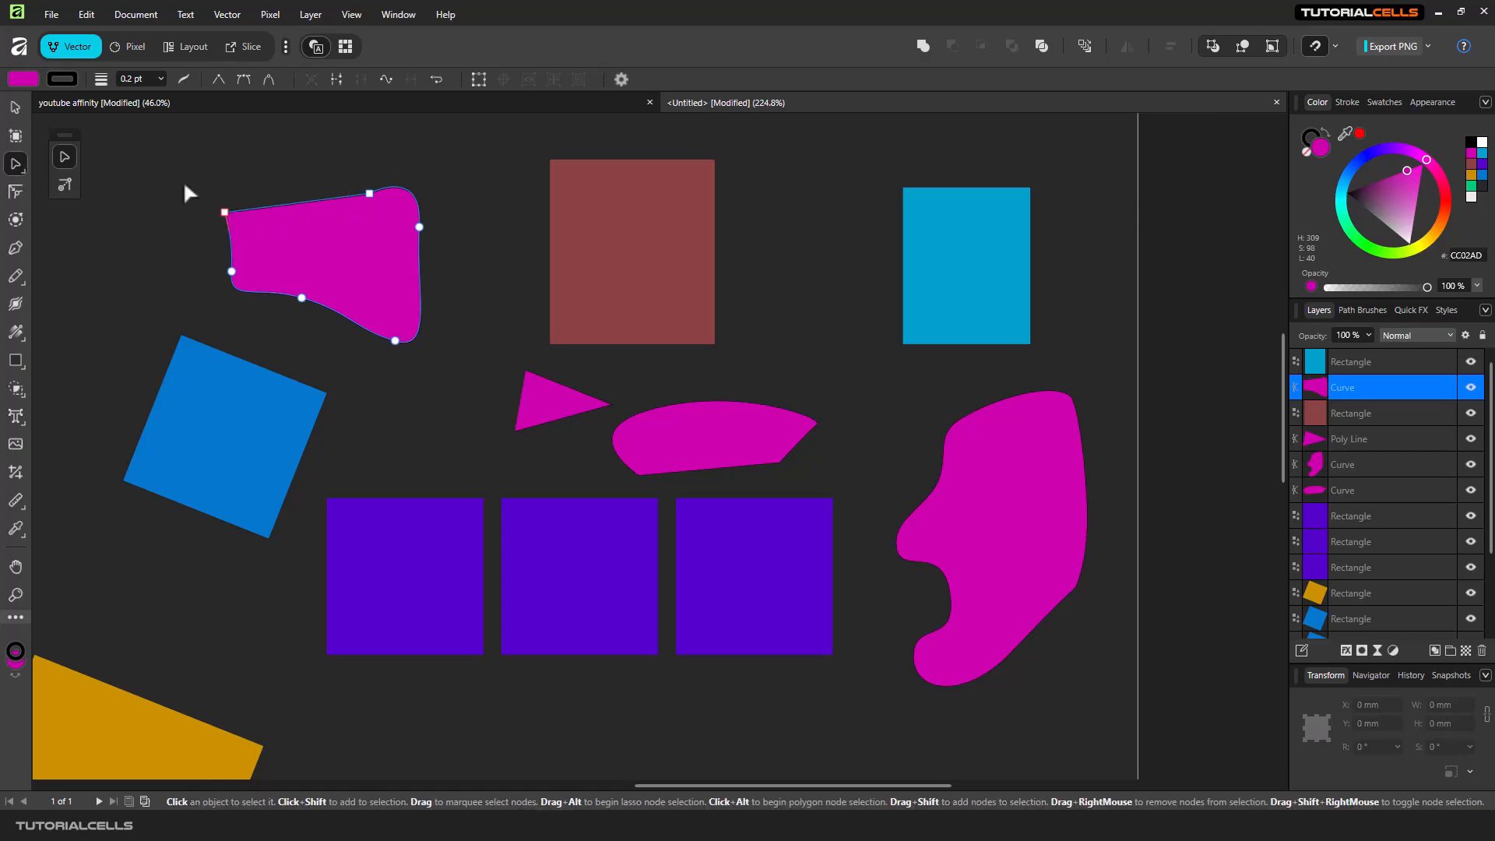
left_click_drag(221, 212, 253, 201)
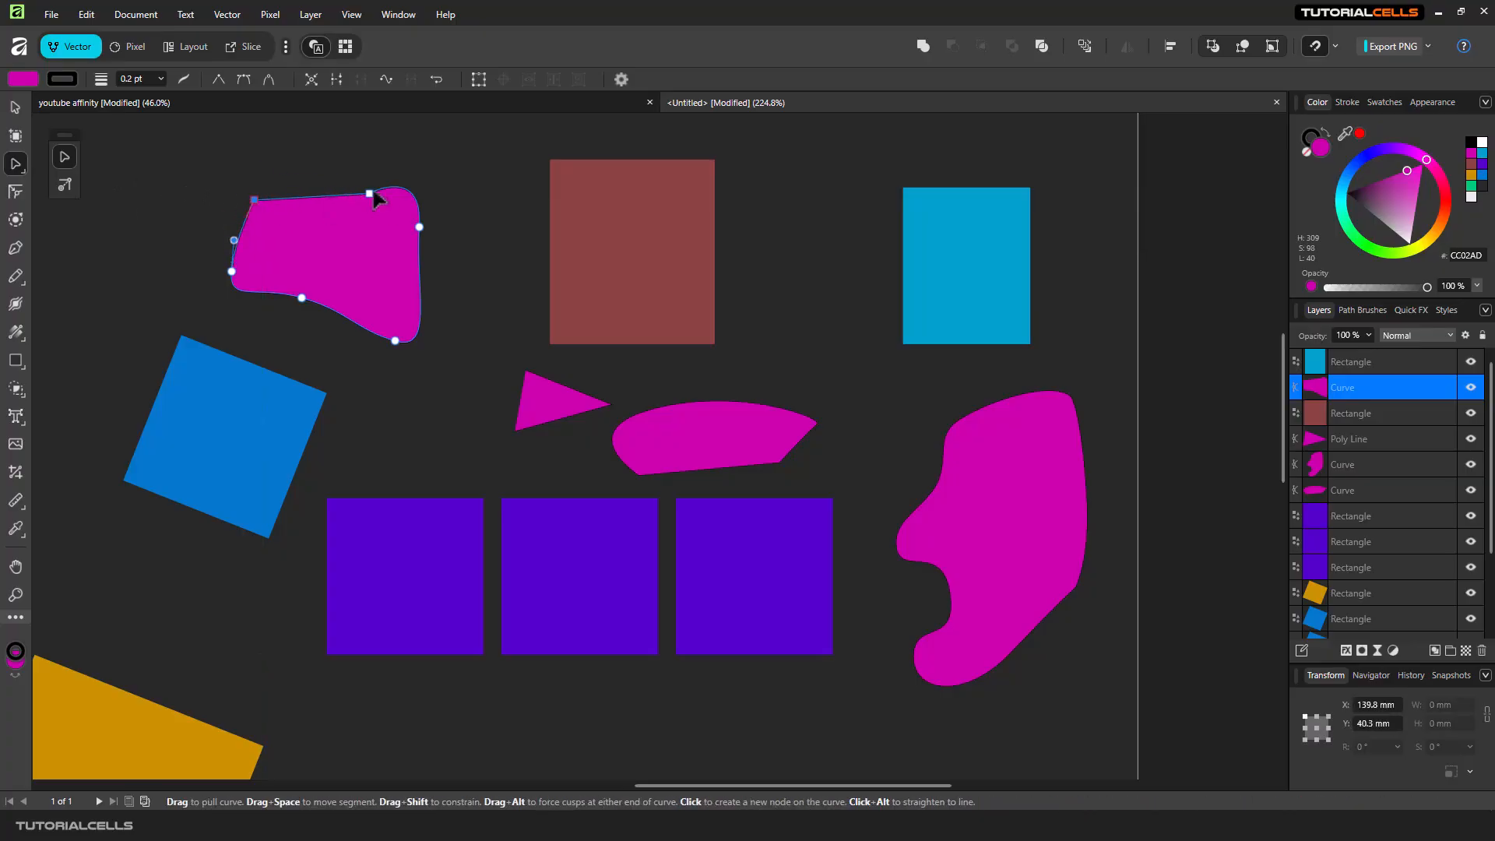
left_click_drag(366, 170, 400, 201)
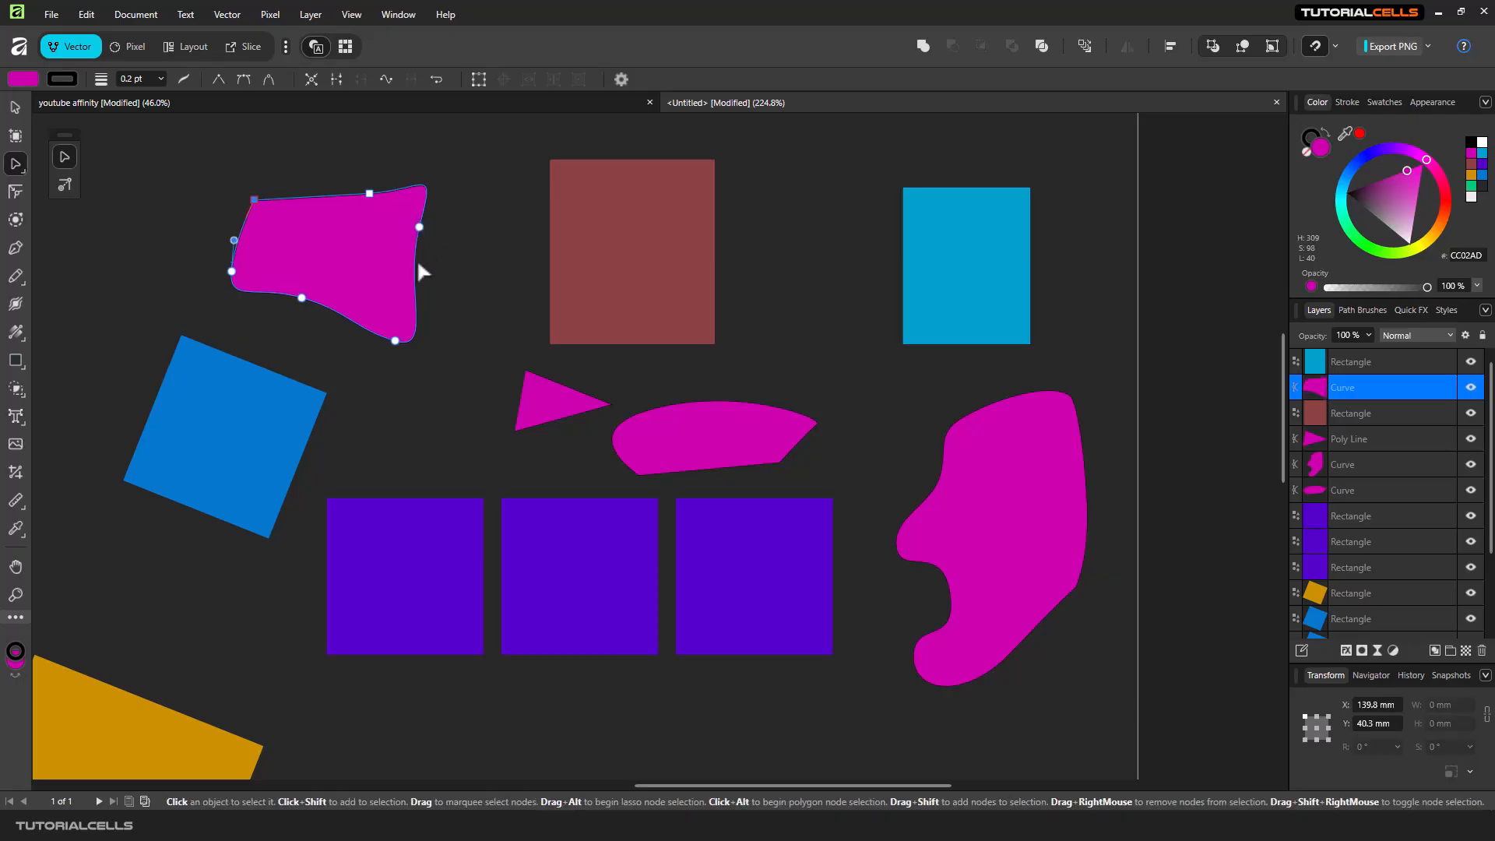
left_click_drag(420, 270, 450, 243)
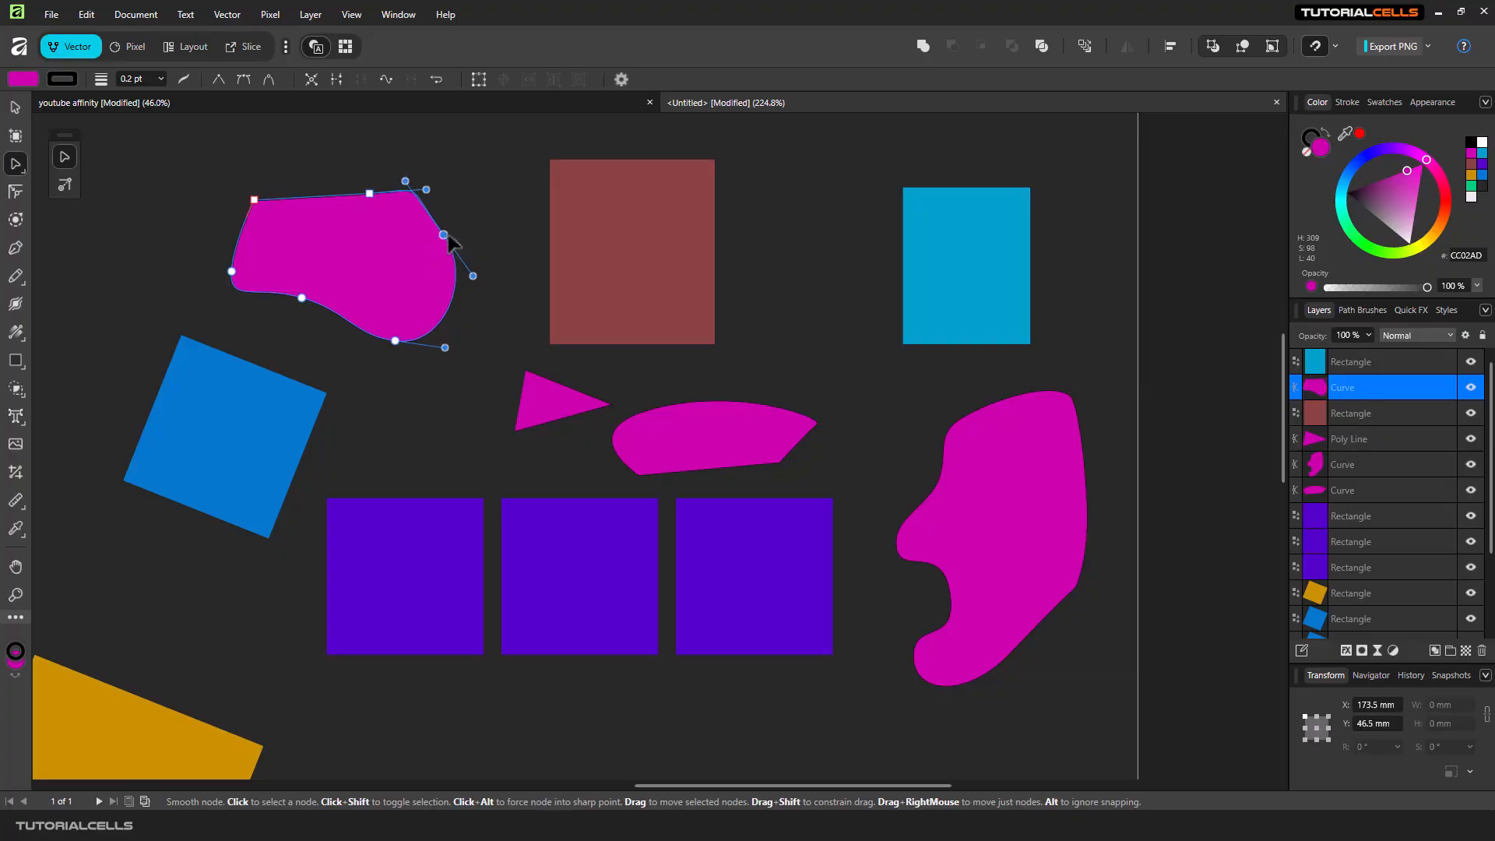
Nudge the brown rectangle slightly down and activate the Rectangle tool with the full set of shape tools displayed.
left_click(624, 261)
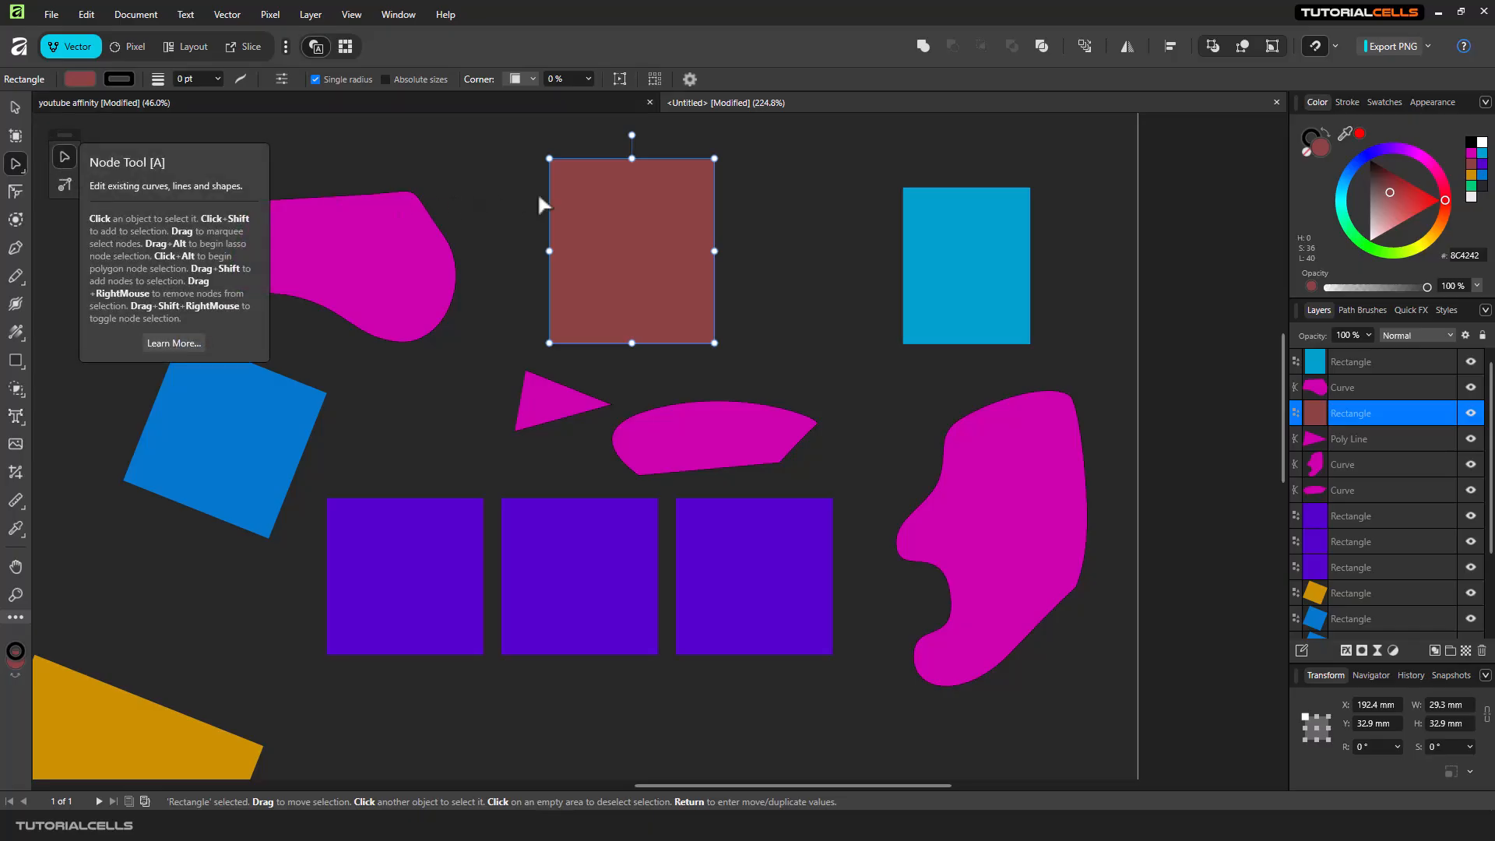
left_click_drag(679, 218, 688, 224)
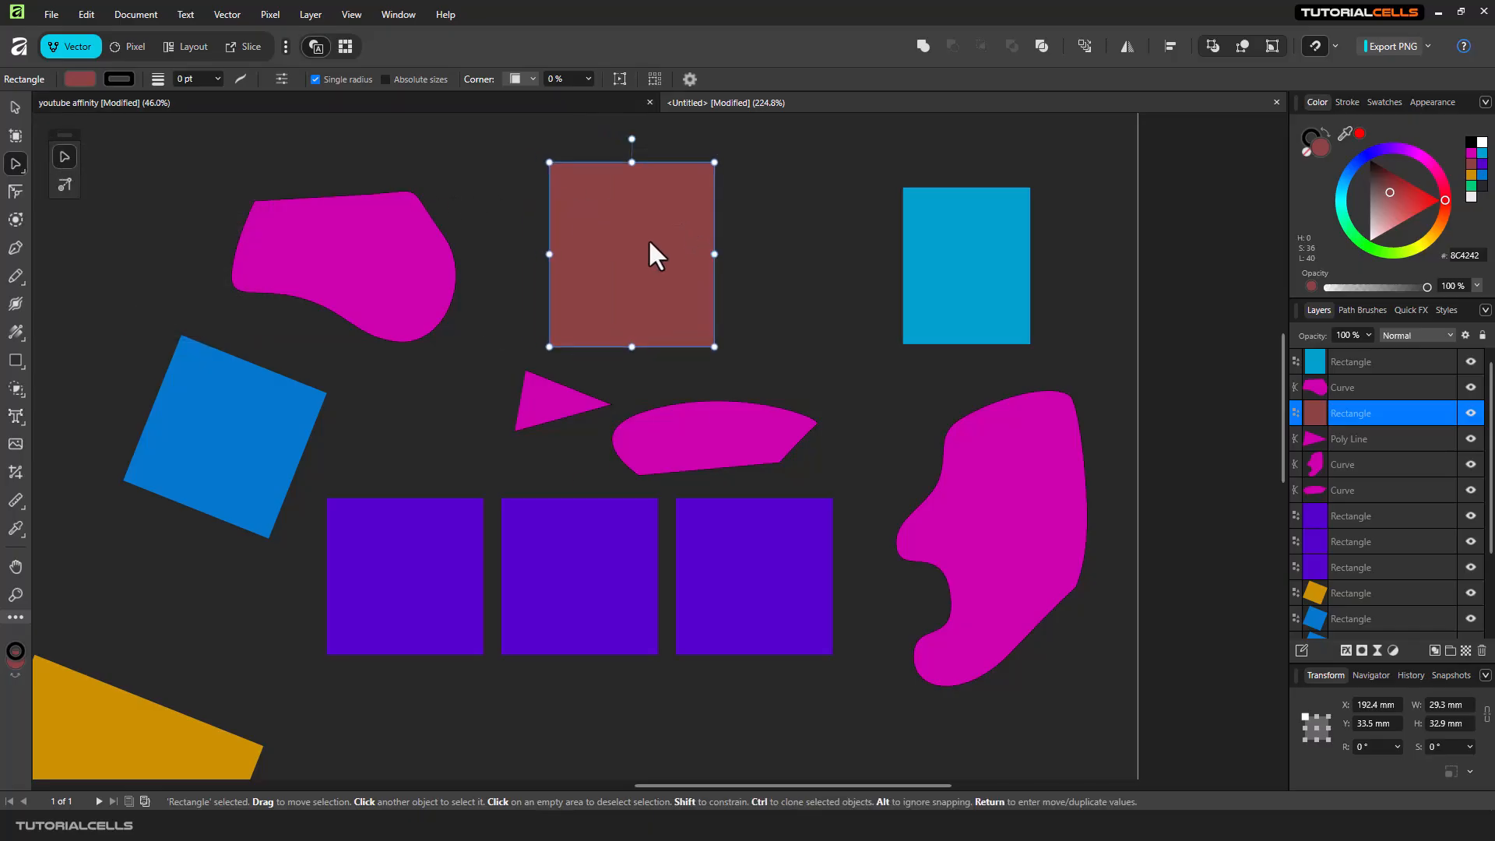
left_click(17, 357)
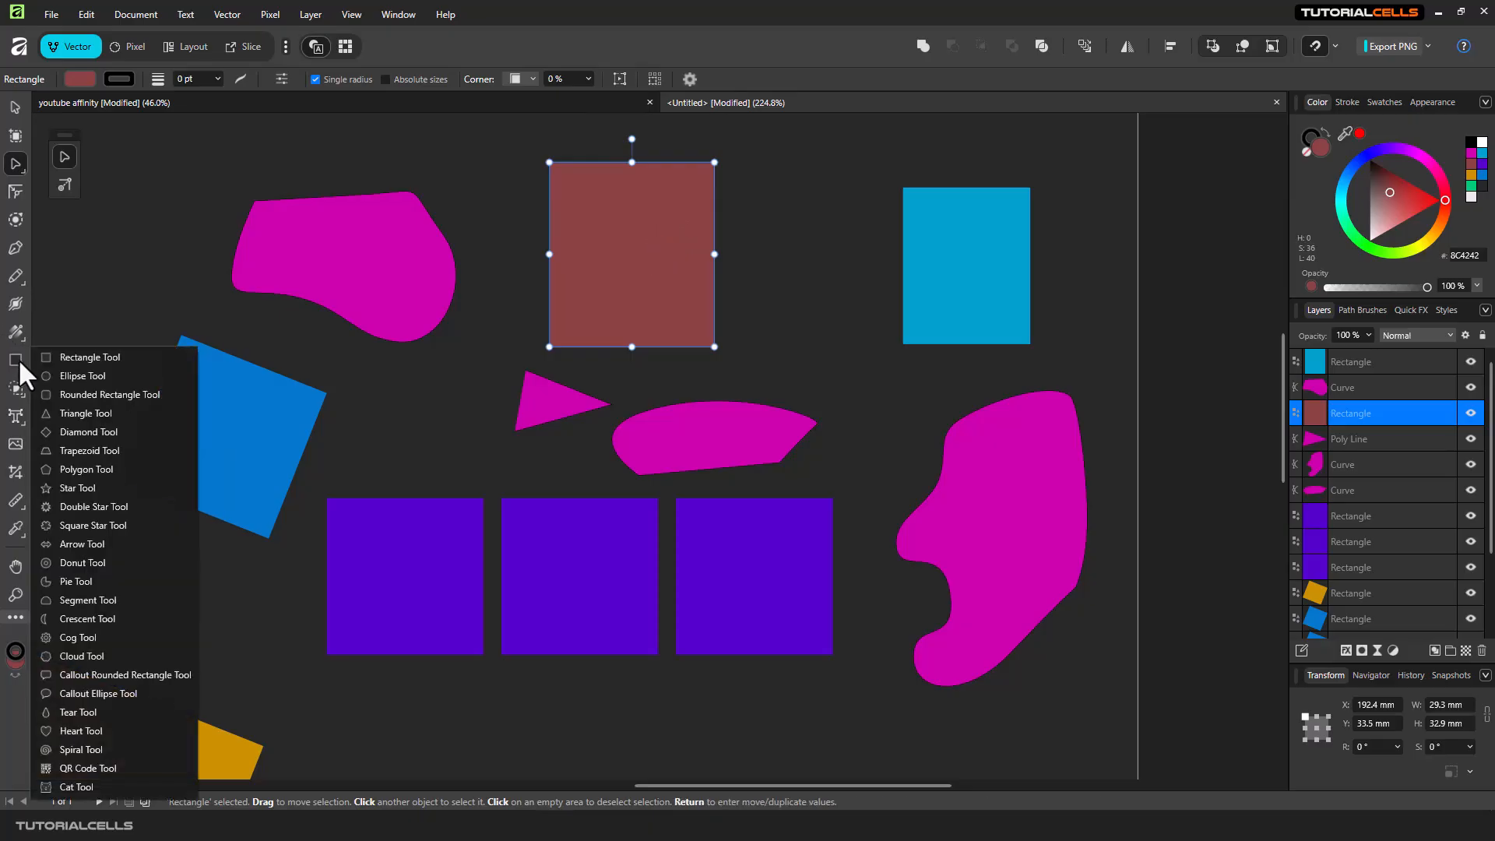
left_click(17, 358)
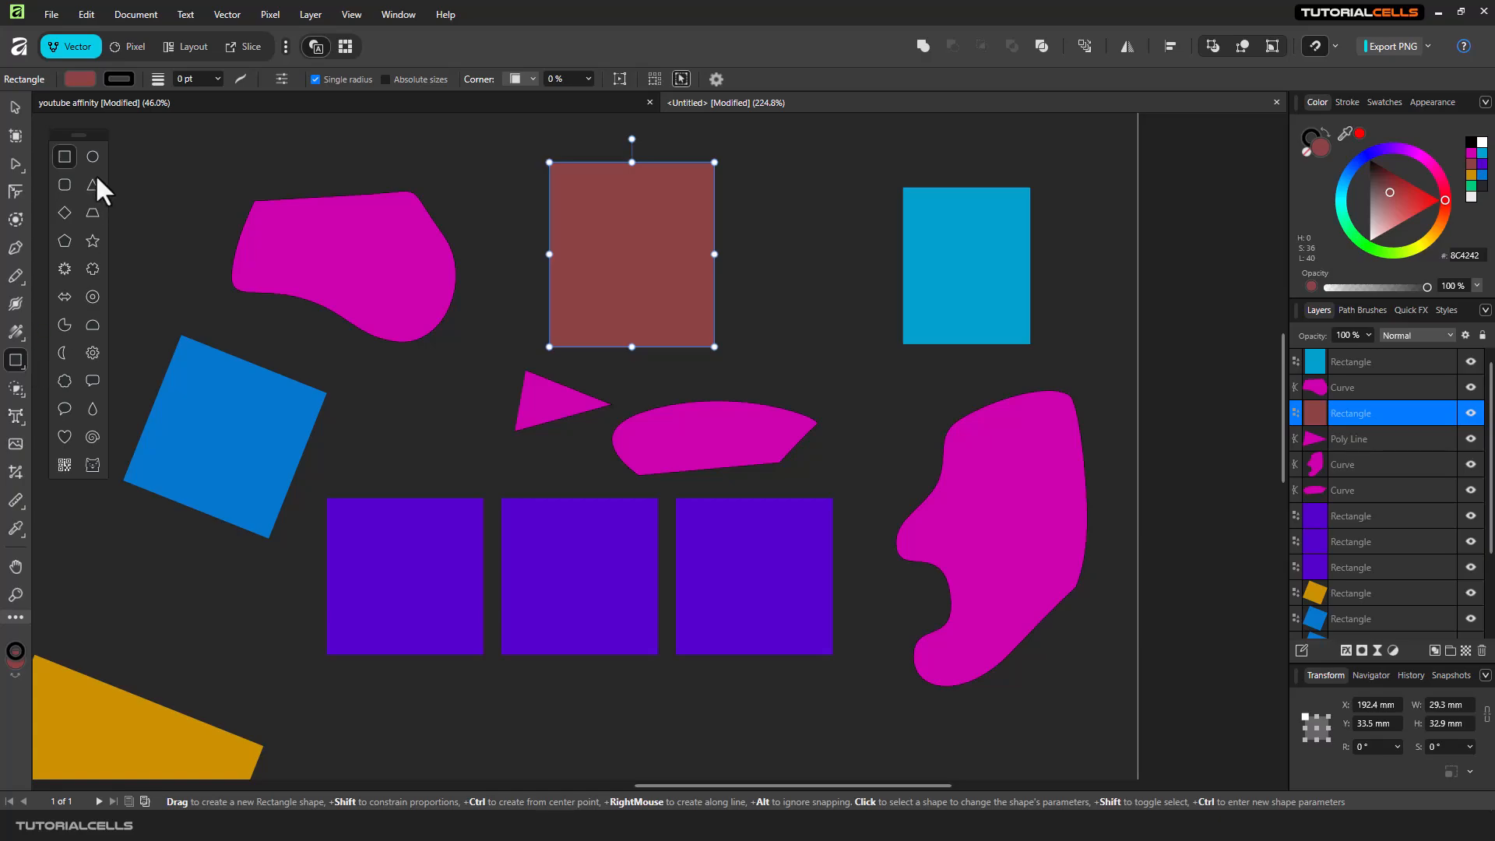
Convert the brown rectangle to curves and move its upper-left corner node inward and its upper-right corner node down.
left_click(623, 81)
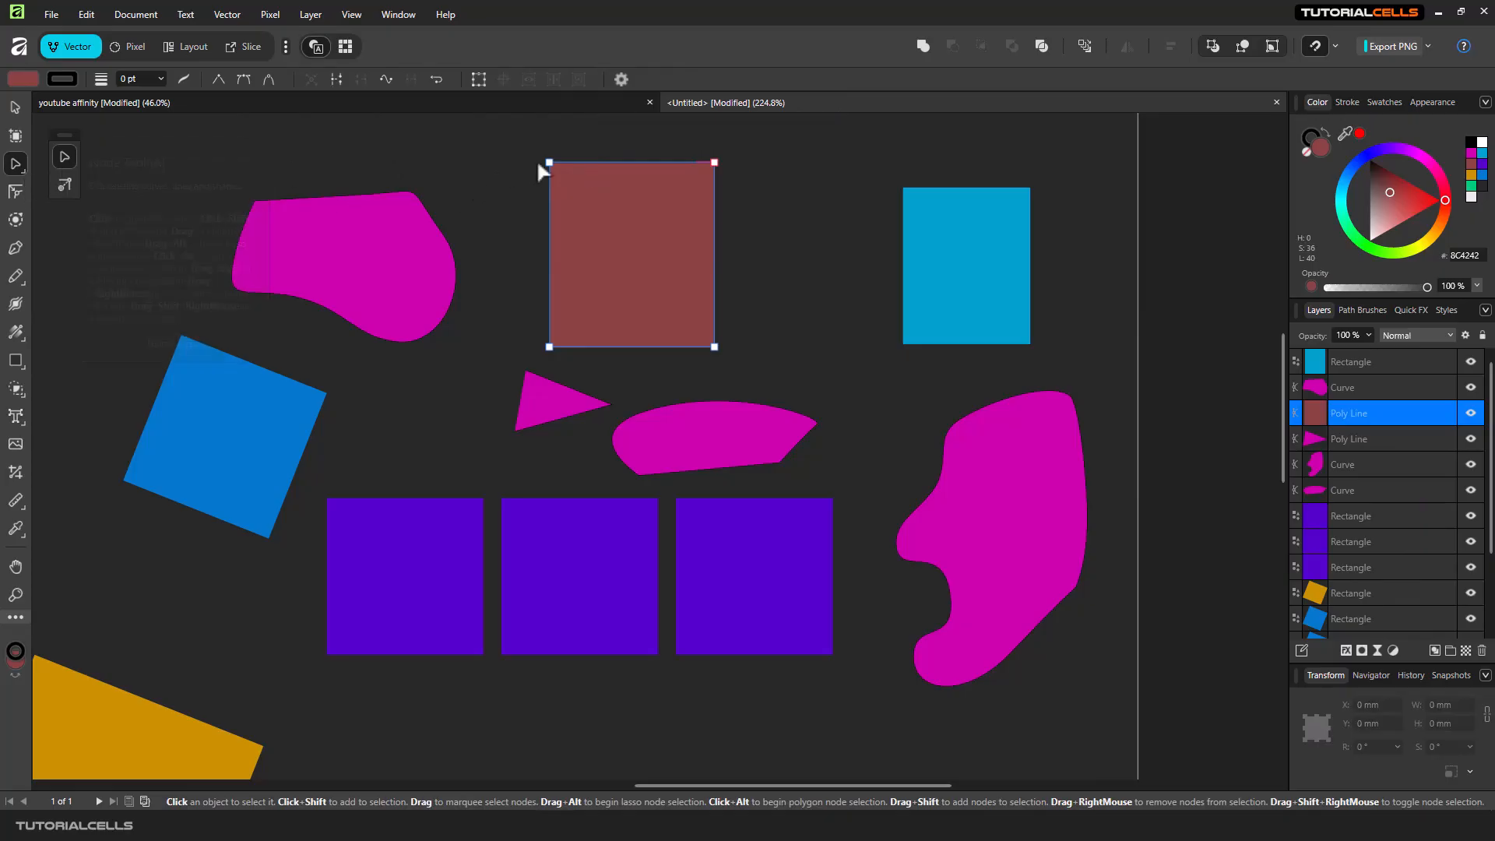
left_click_drag(549, 163, 579, 198)
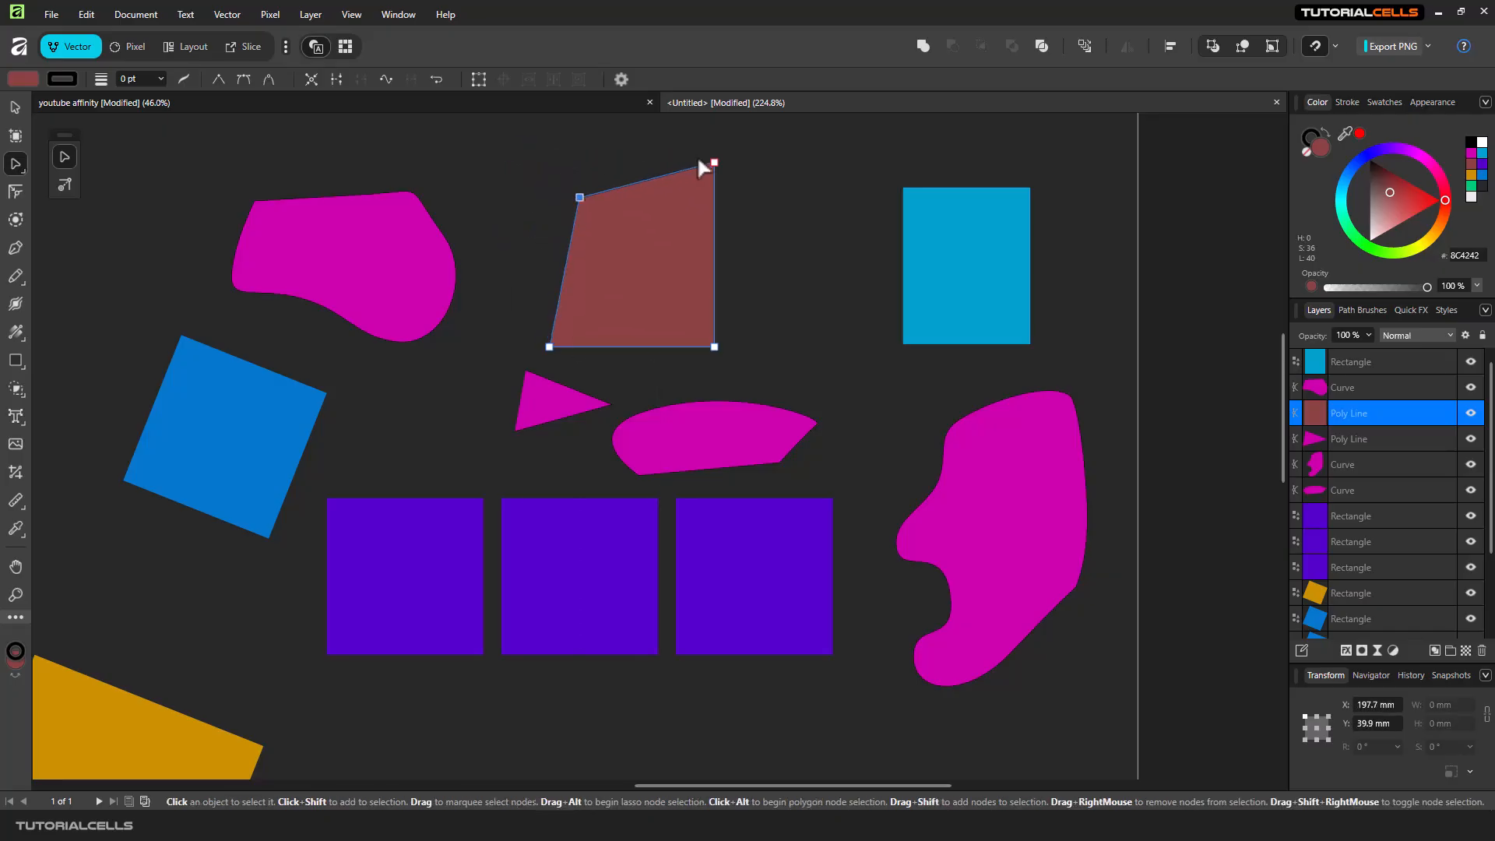
mouse_move(714, 163)
left_mouse_down()
mouse_move(703, 211)
mouse_move(713, 191)
left_mouse_up()
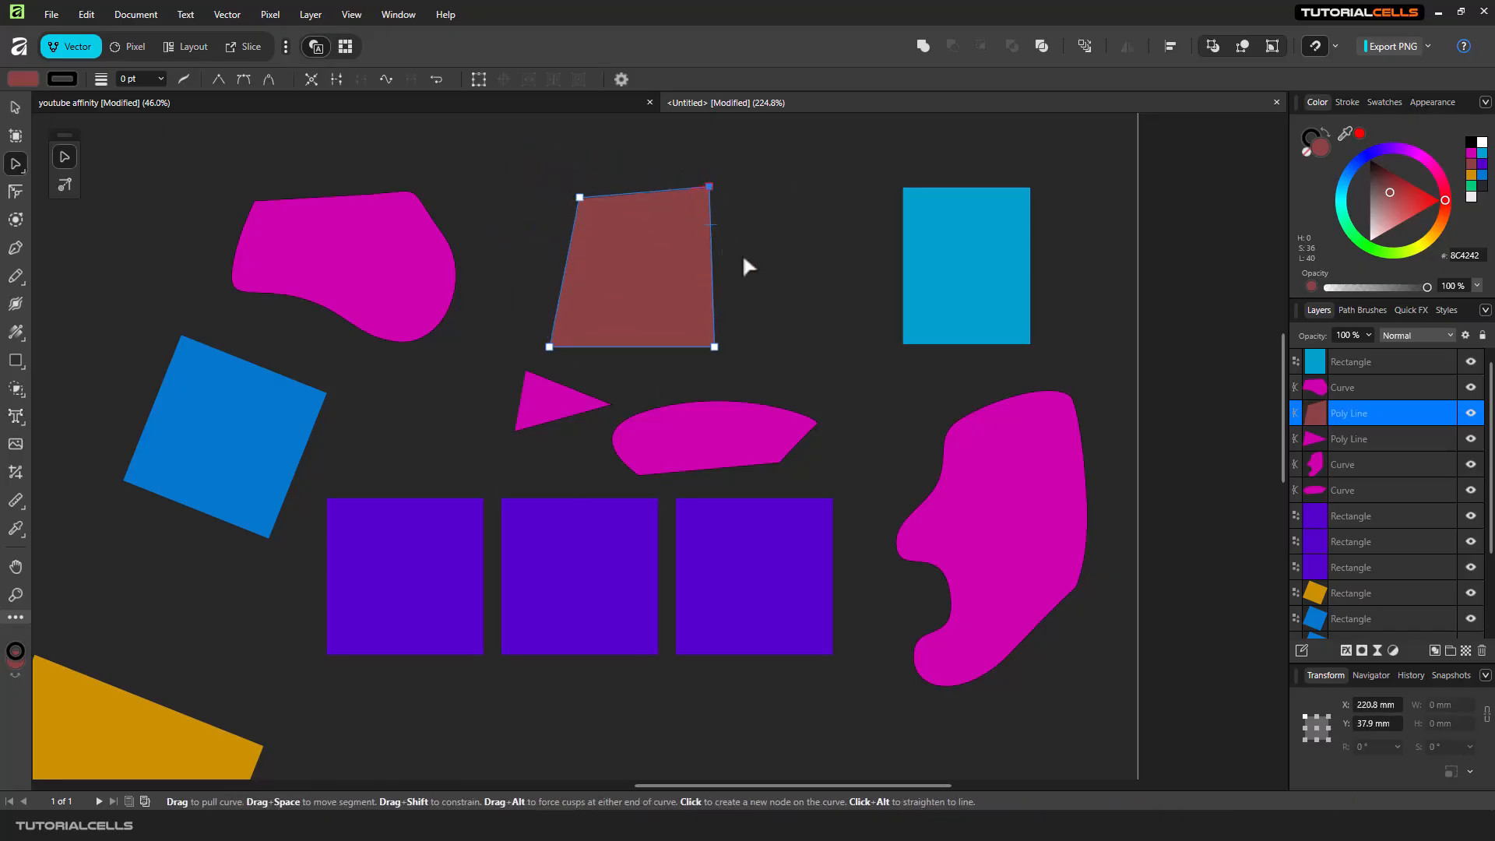
Resize the large magenta curve to about 37.8 by 52.7 mm using the Move tool.
scroll(1028, 495, "up", 1)
scroll(1027, 489, "up", 1)
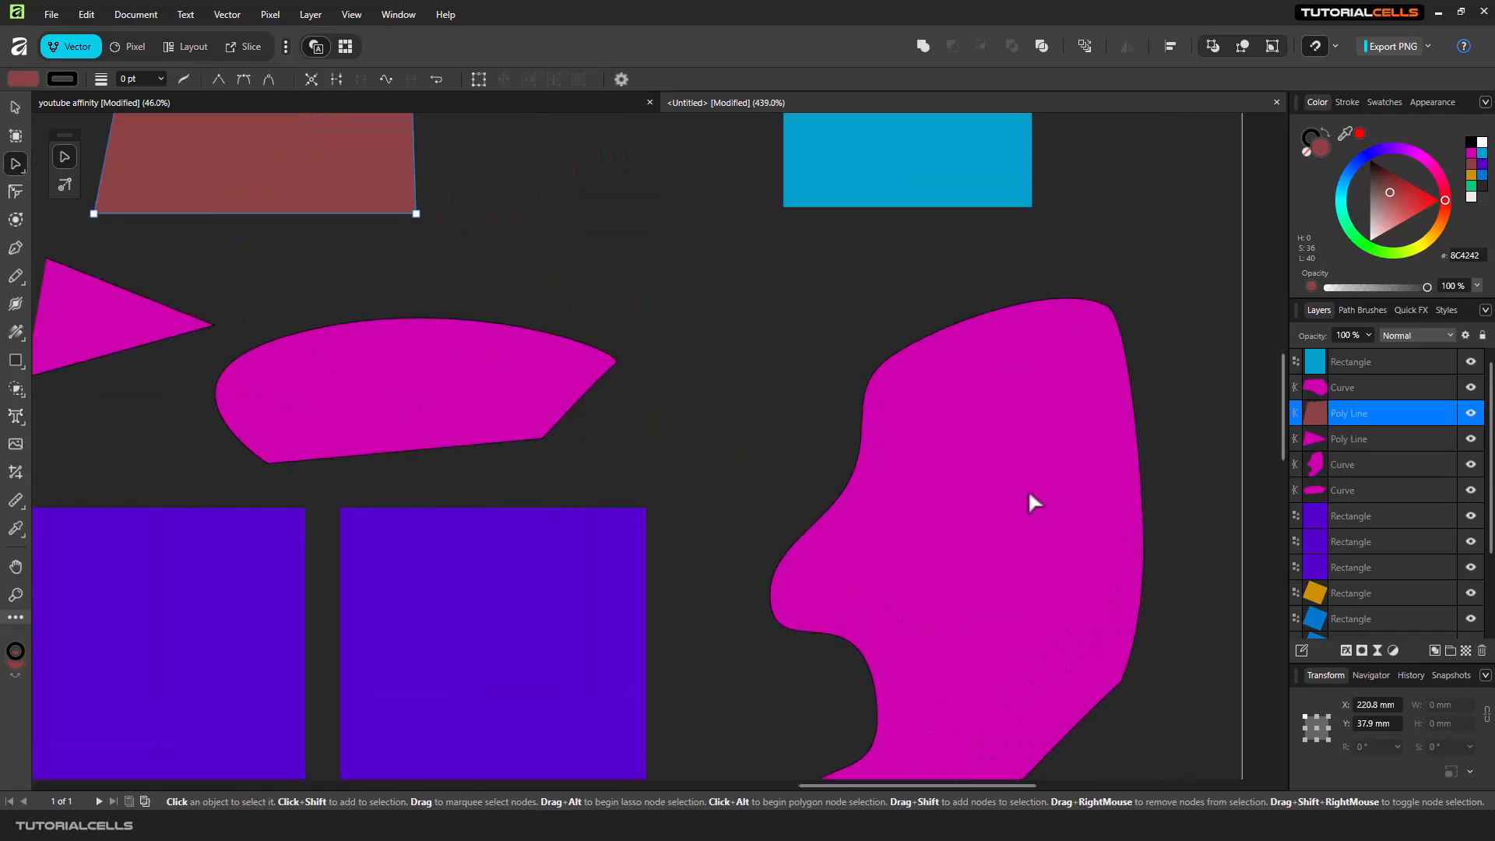
left_click_drag(1026, 493, 859, 344)
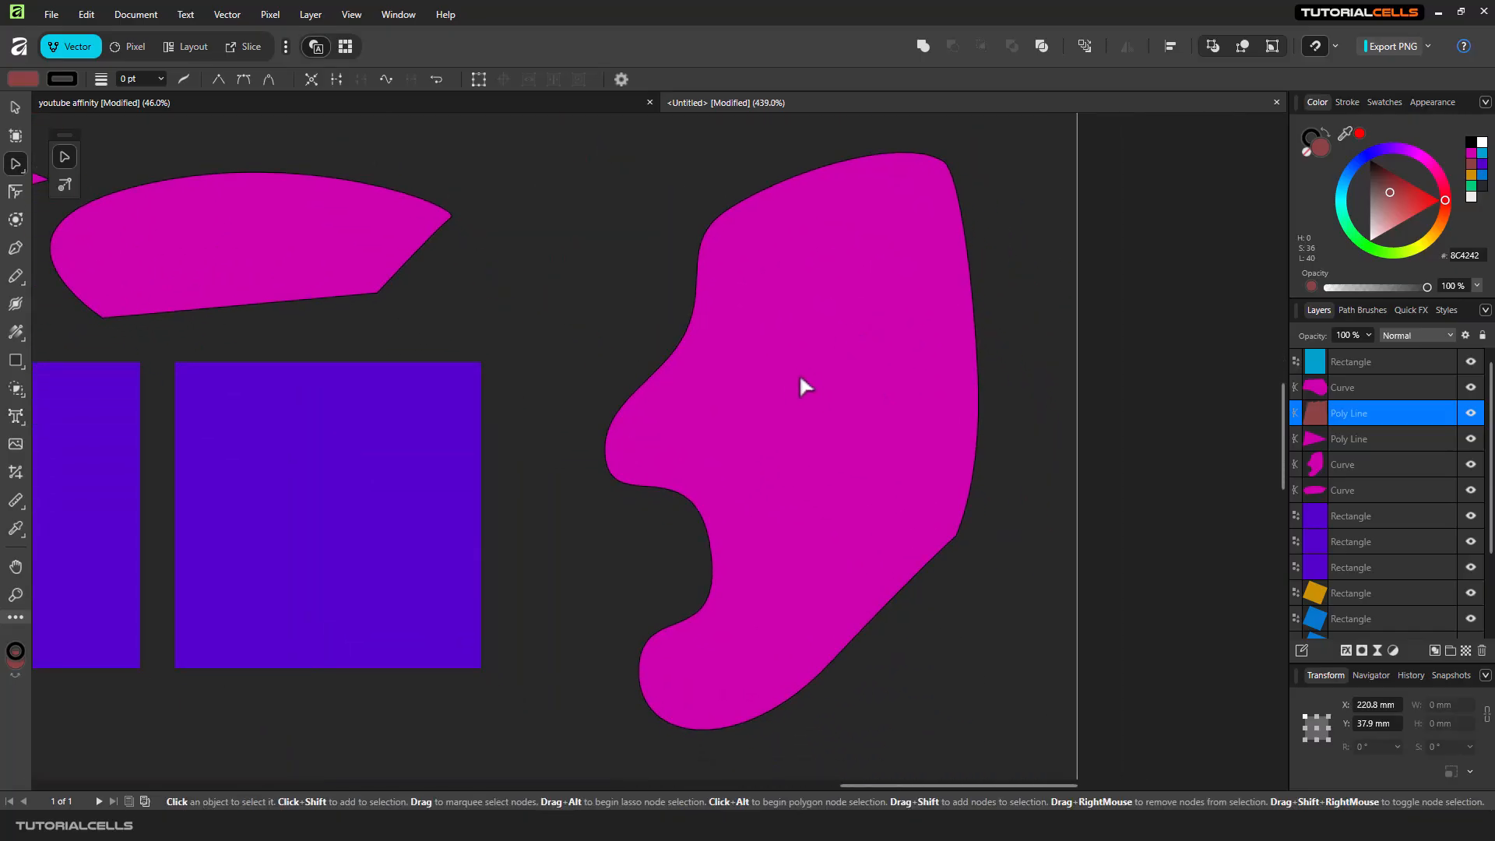
left_click(15, 108)
left_click(756, 344)
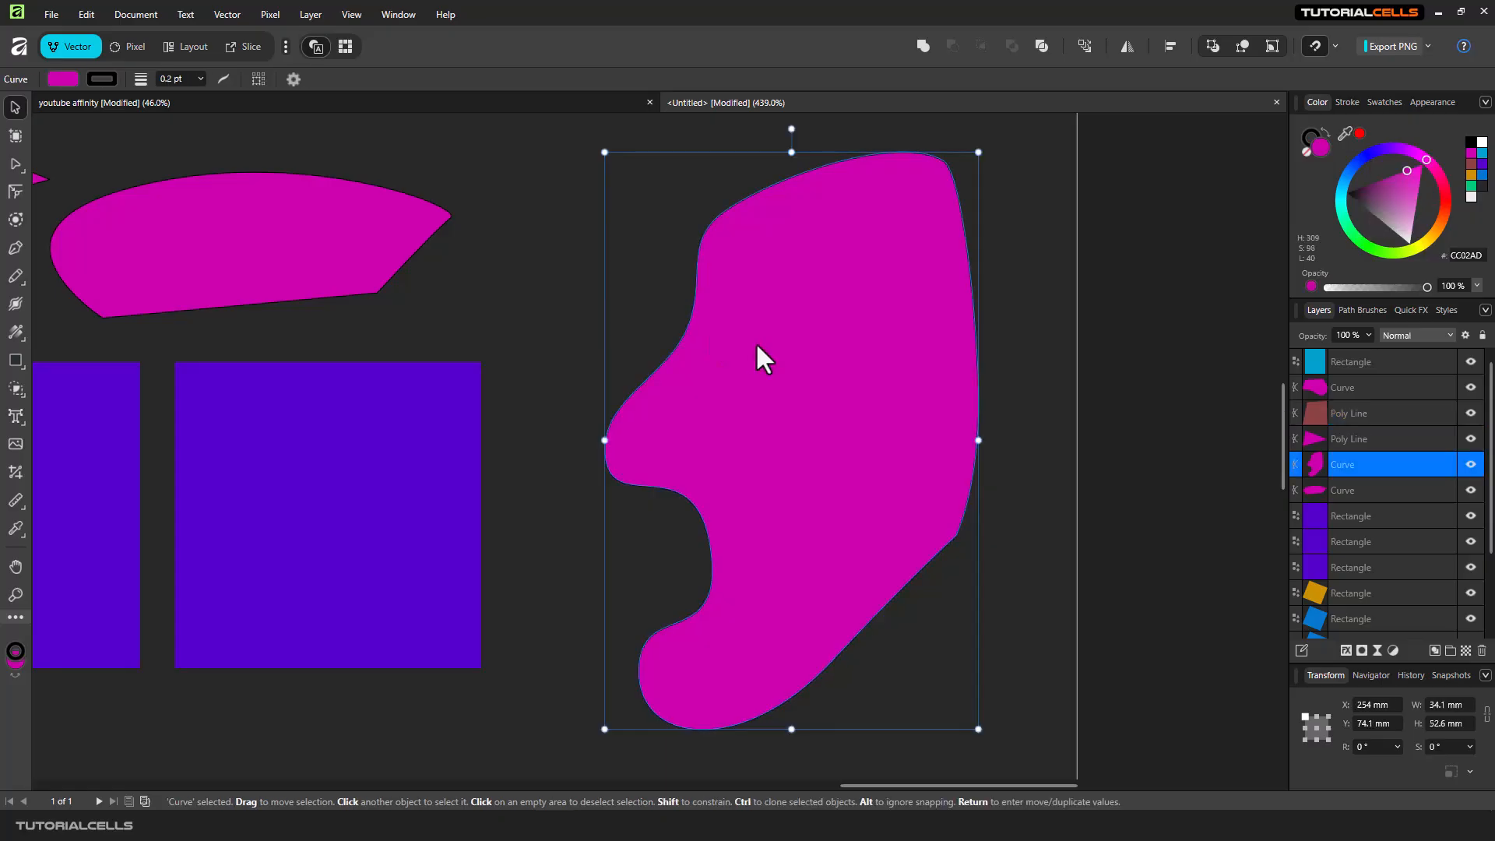
left_click_drag(603, 445, 581, 444)
left_click_drag(978, 440, 991, 440)
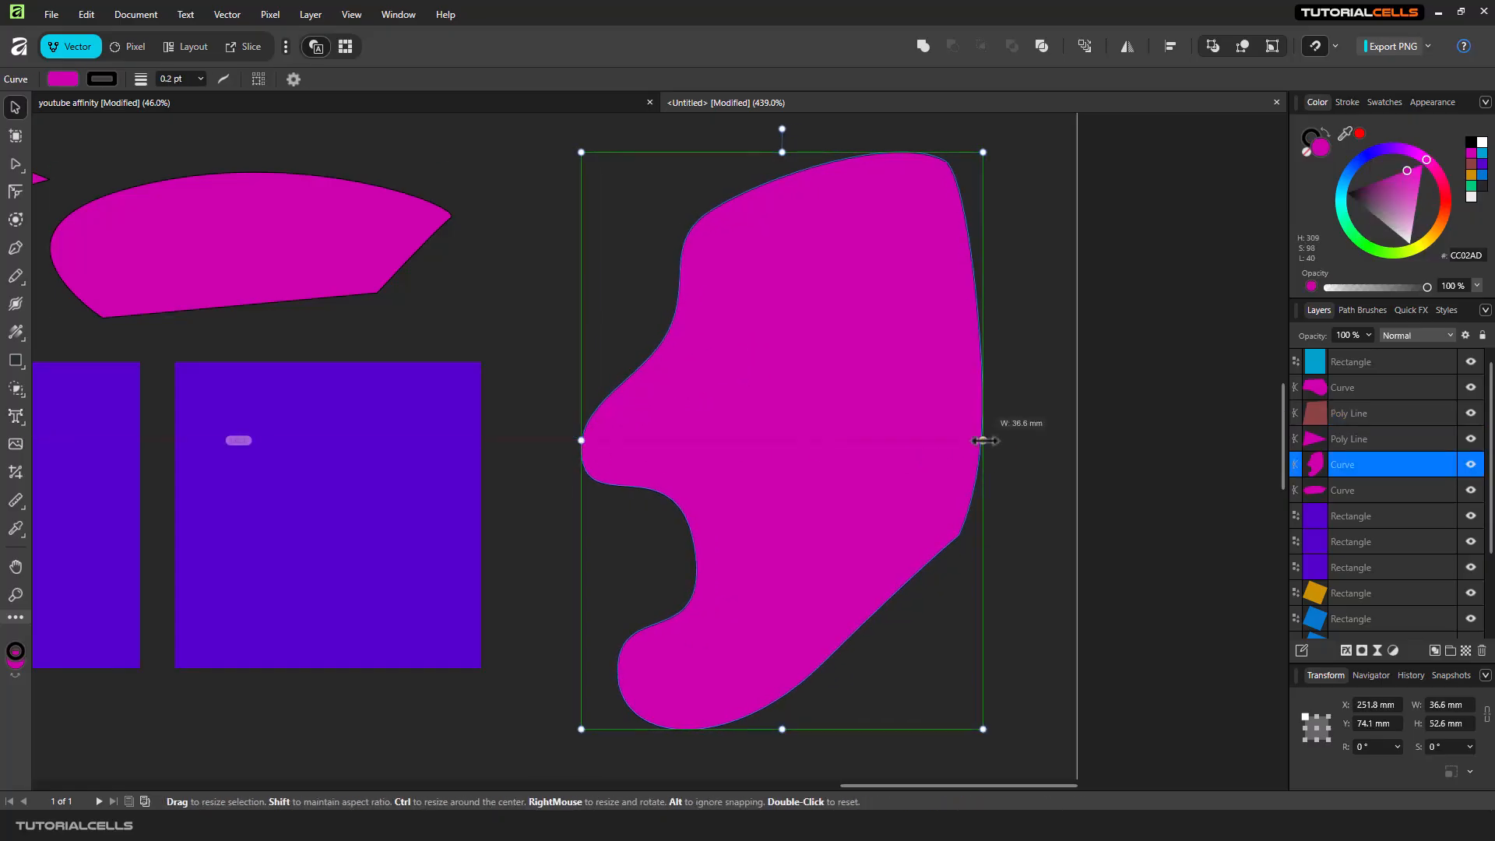
left_click_drag(988, 147, 994, 151)
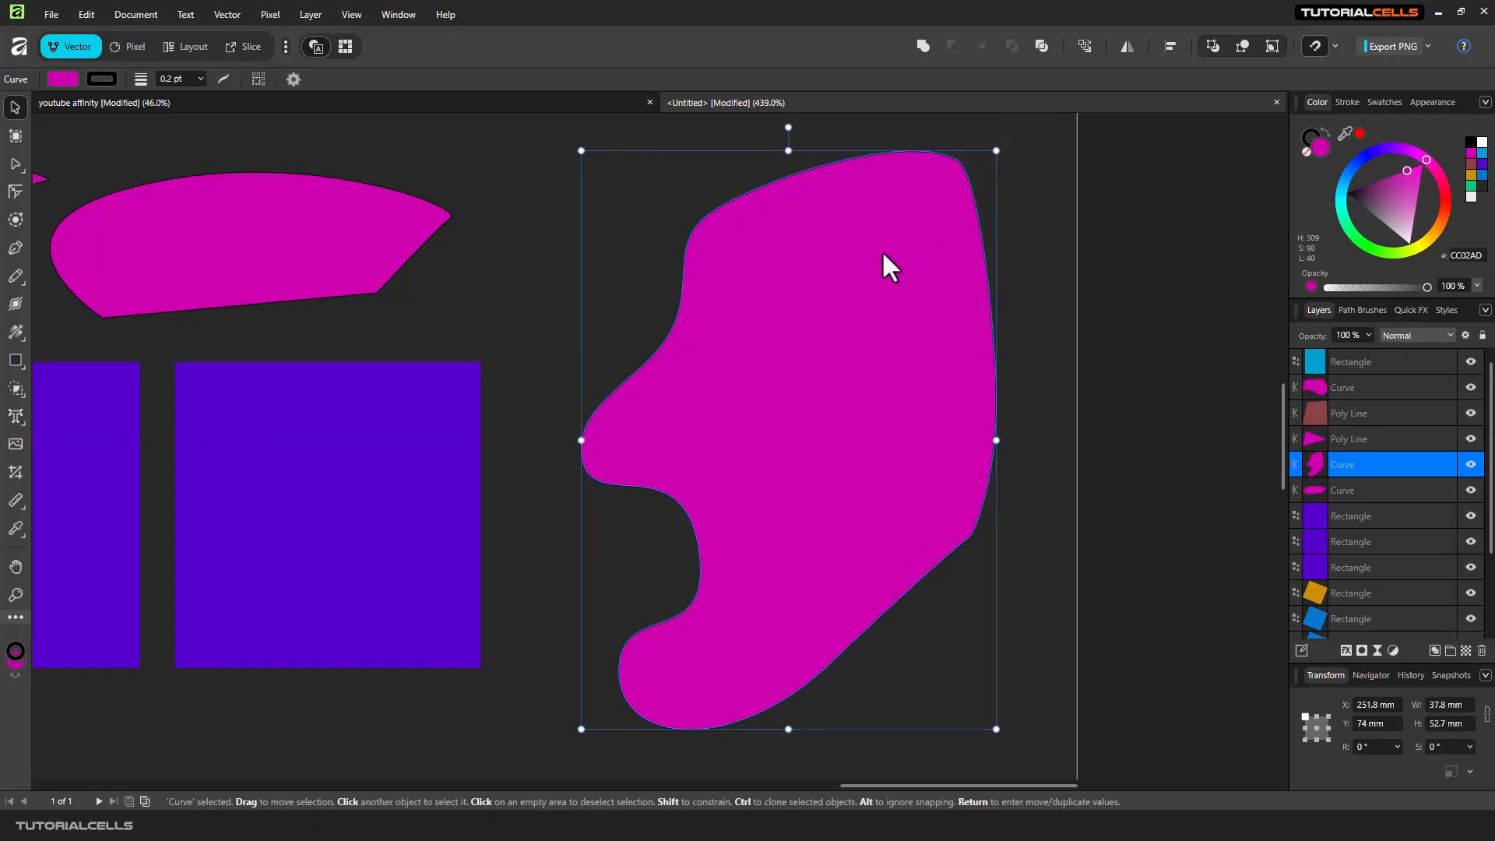
Reshape the top of the large magenta curve by adjusting the handles and positions of its upper-left and upper-right nodes.
left_click(11, 164)
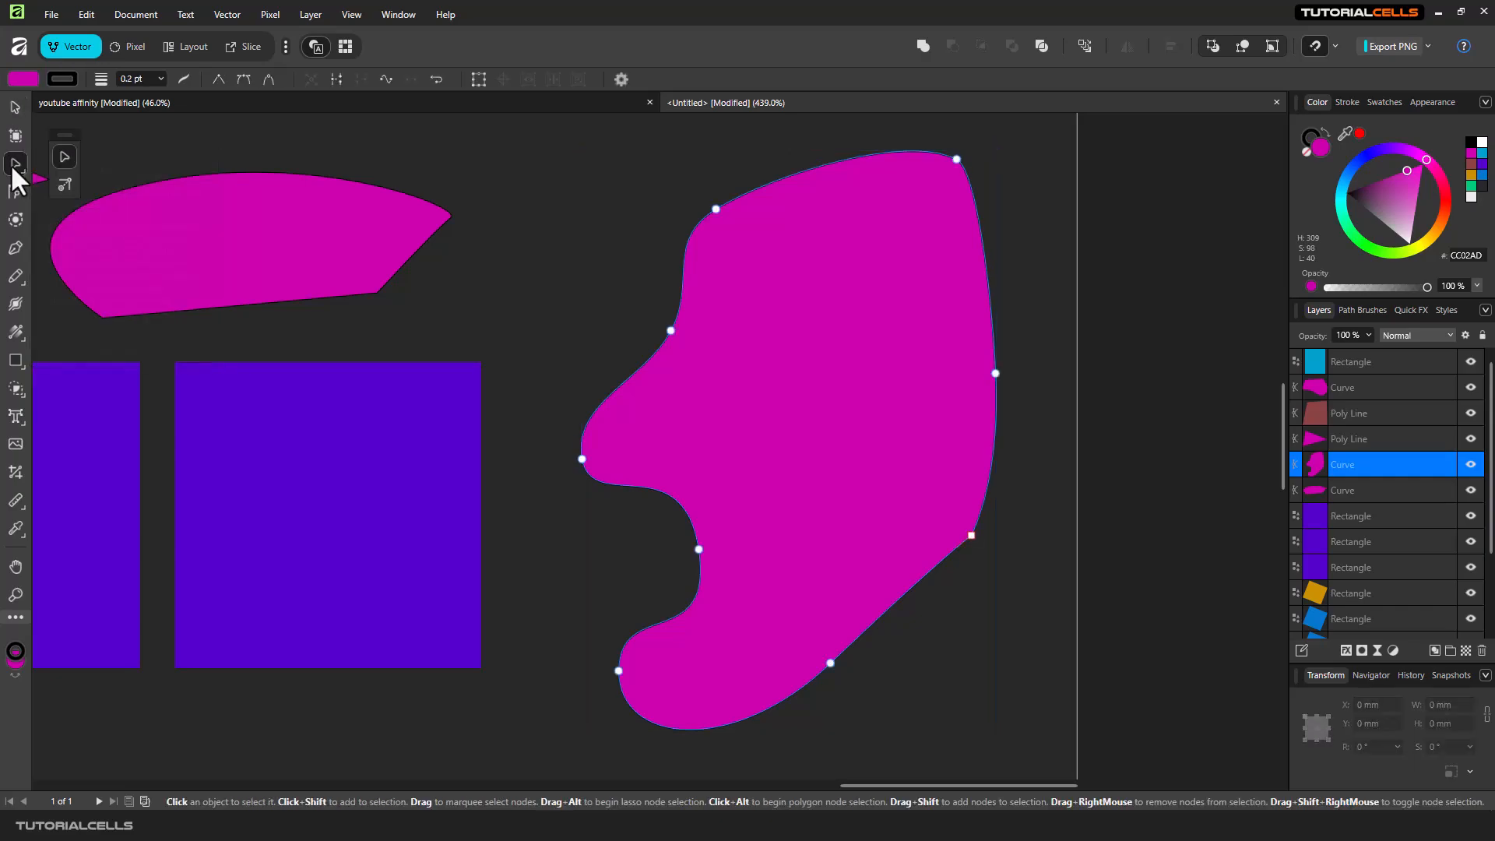
left_click(609, 288)
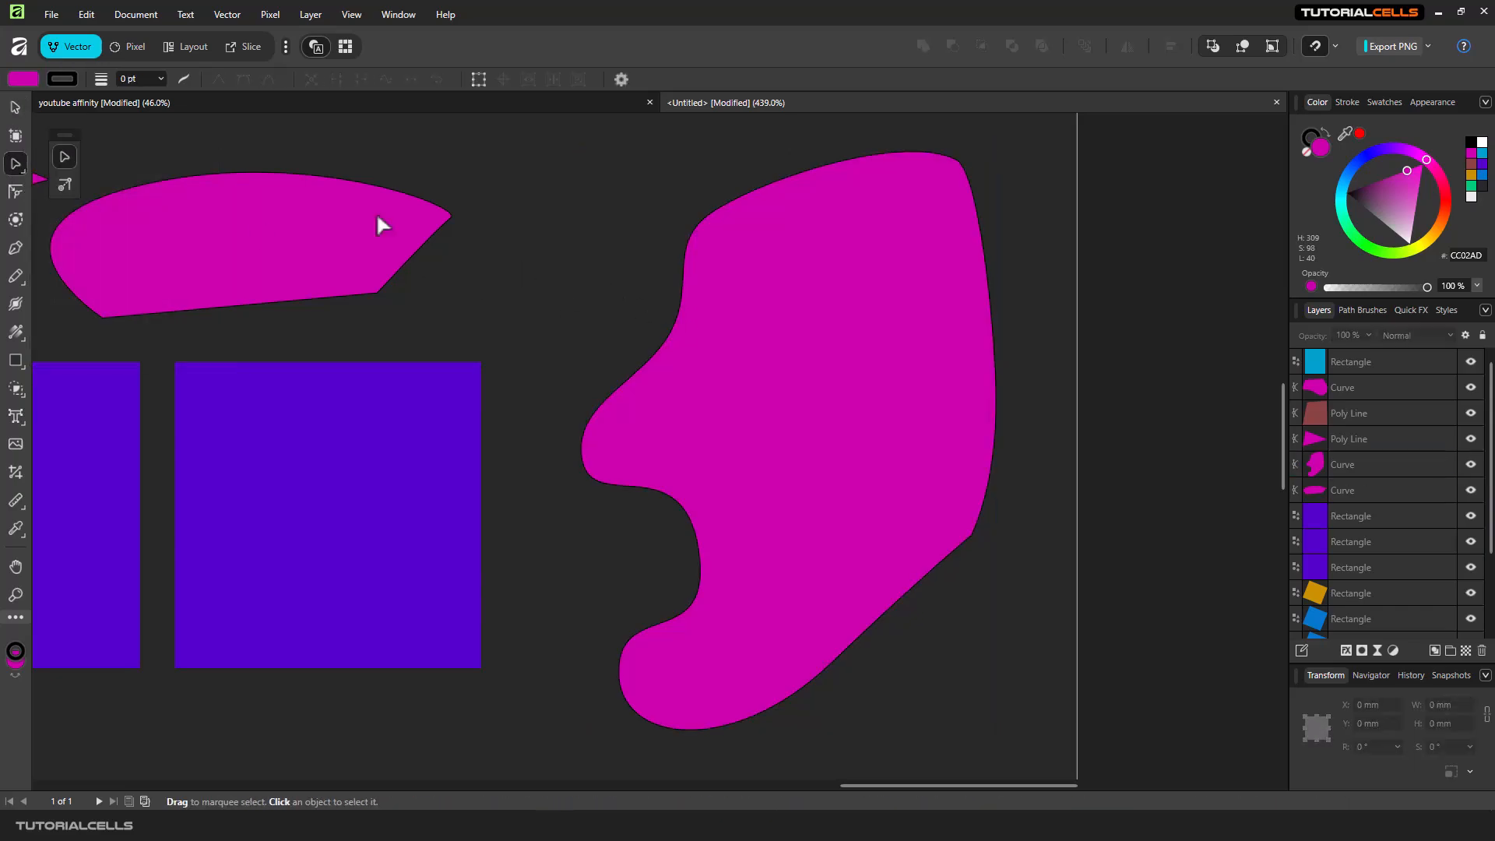
left_click(23, 109)
double_click(708, 333)
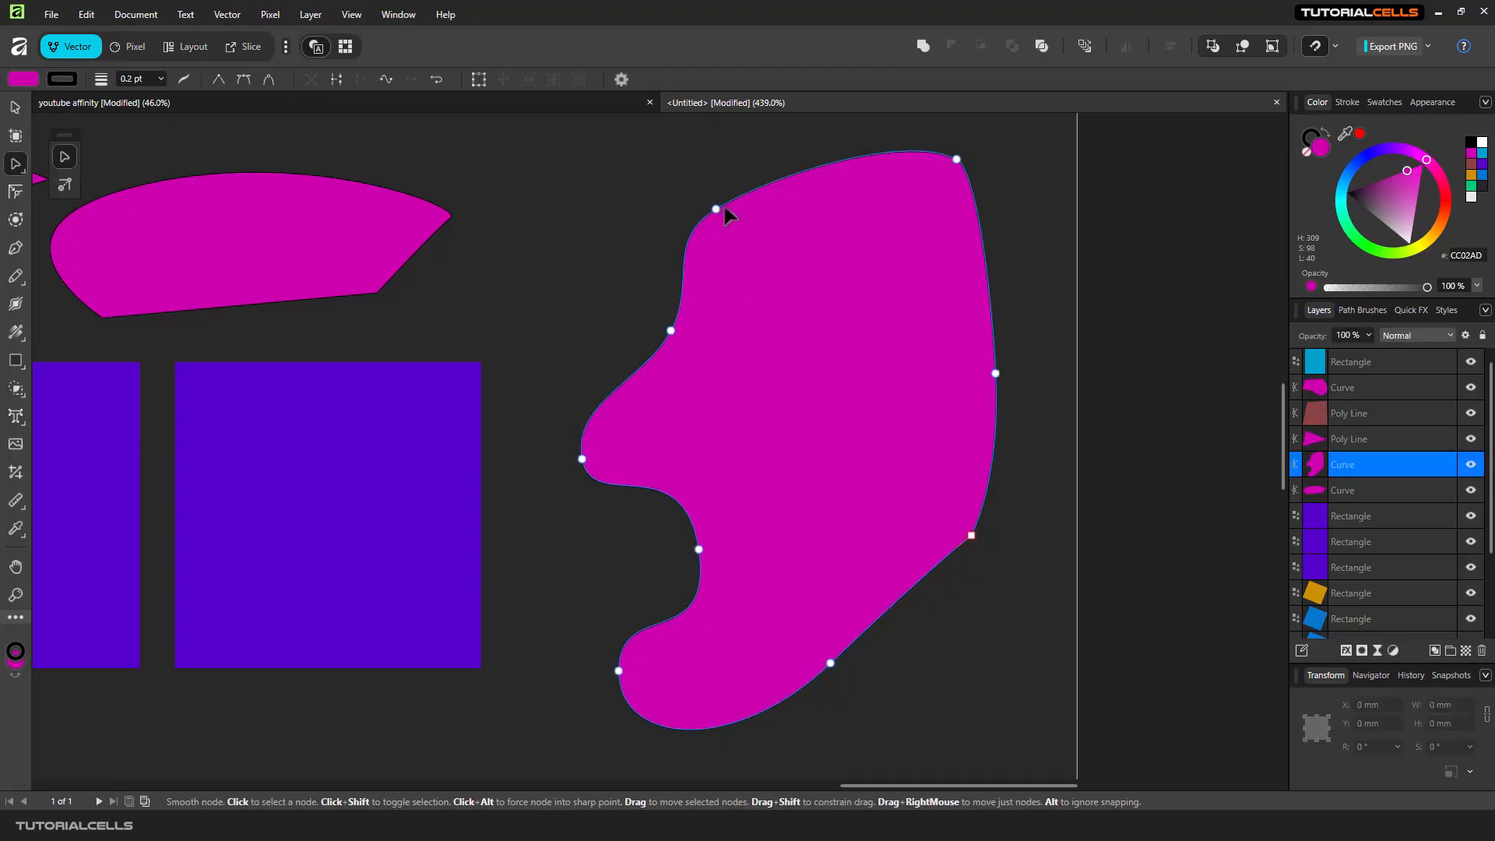
left_click_drag(717, 209, 730, 149)
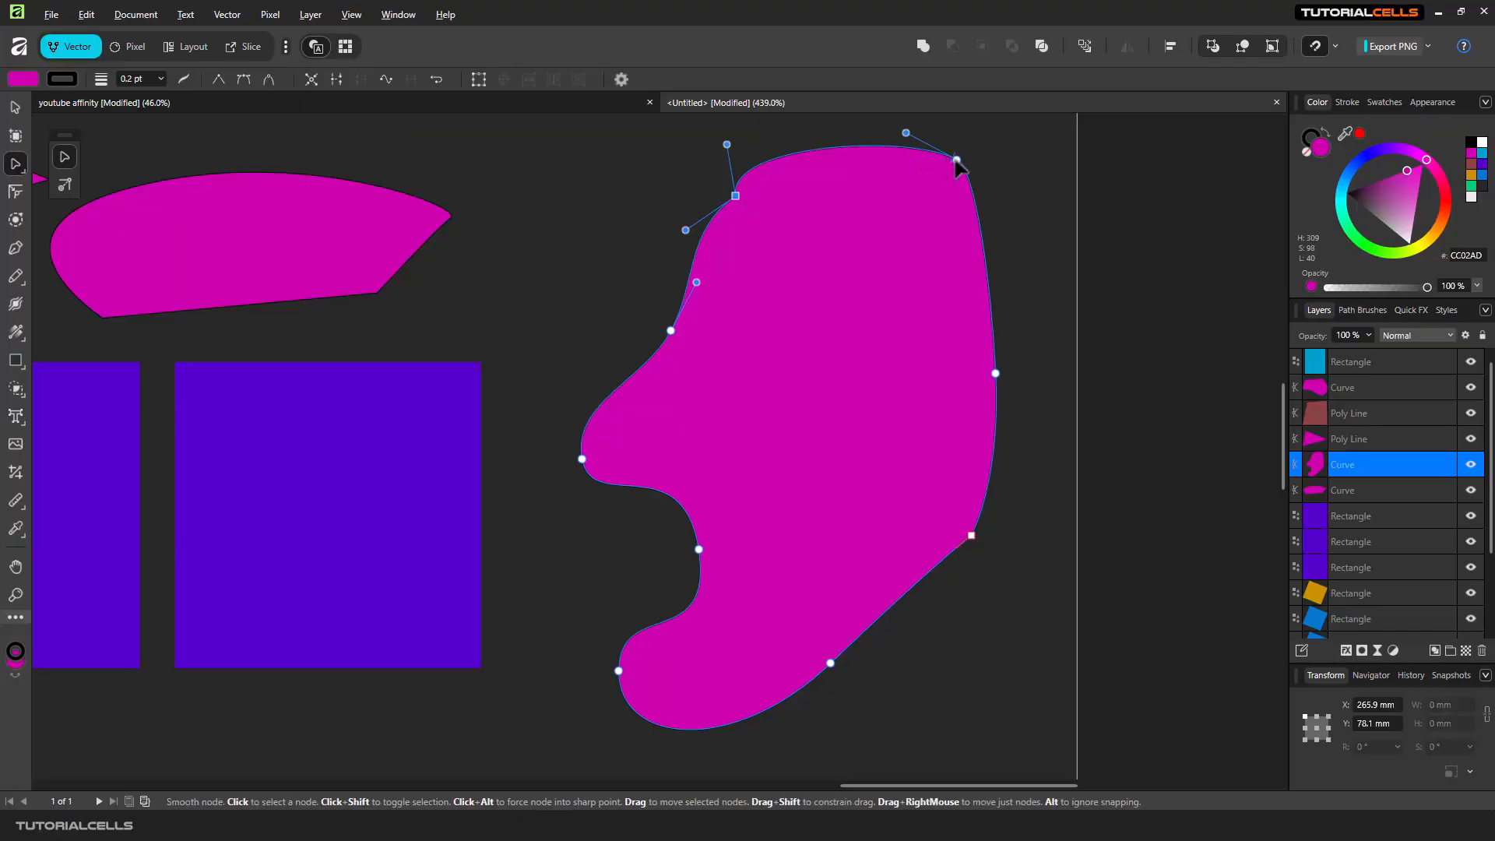
left_click_drag(957, 161, 1026, 187)
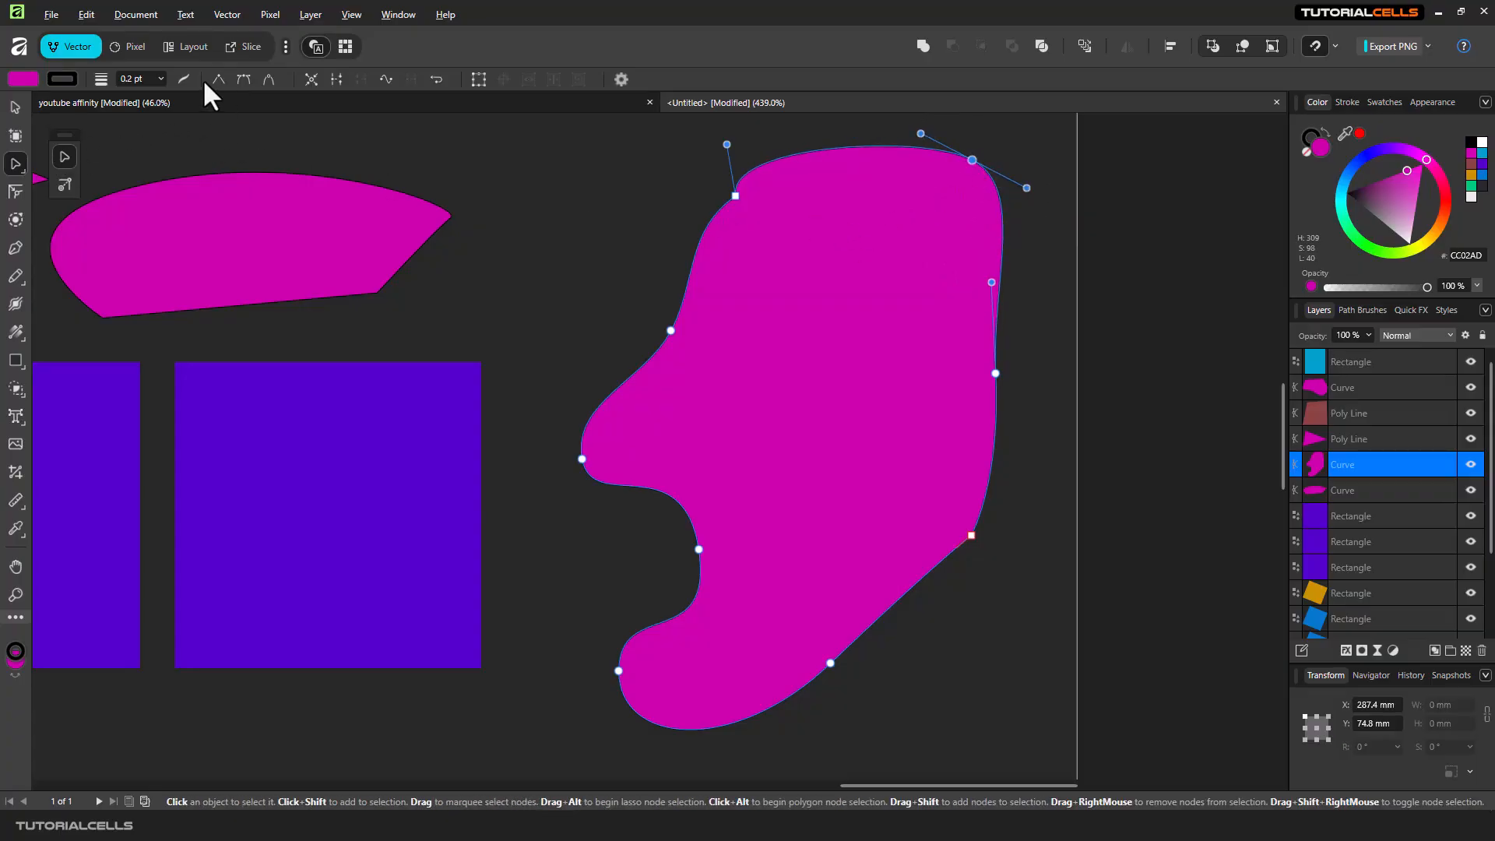
right_click(633, 238)
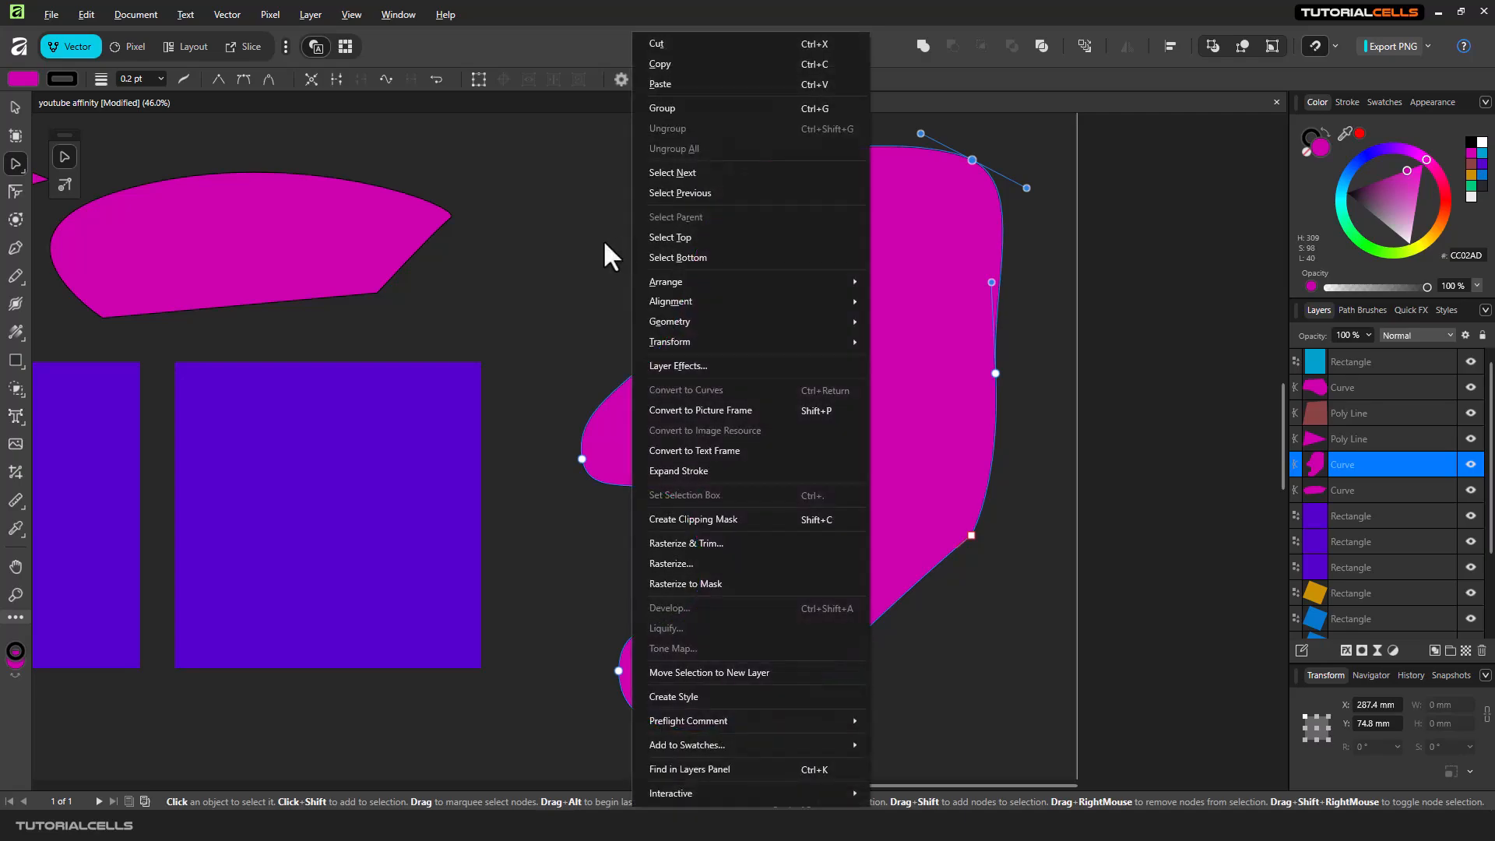
left_click(1023, 138)
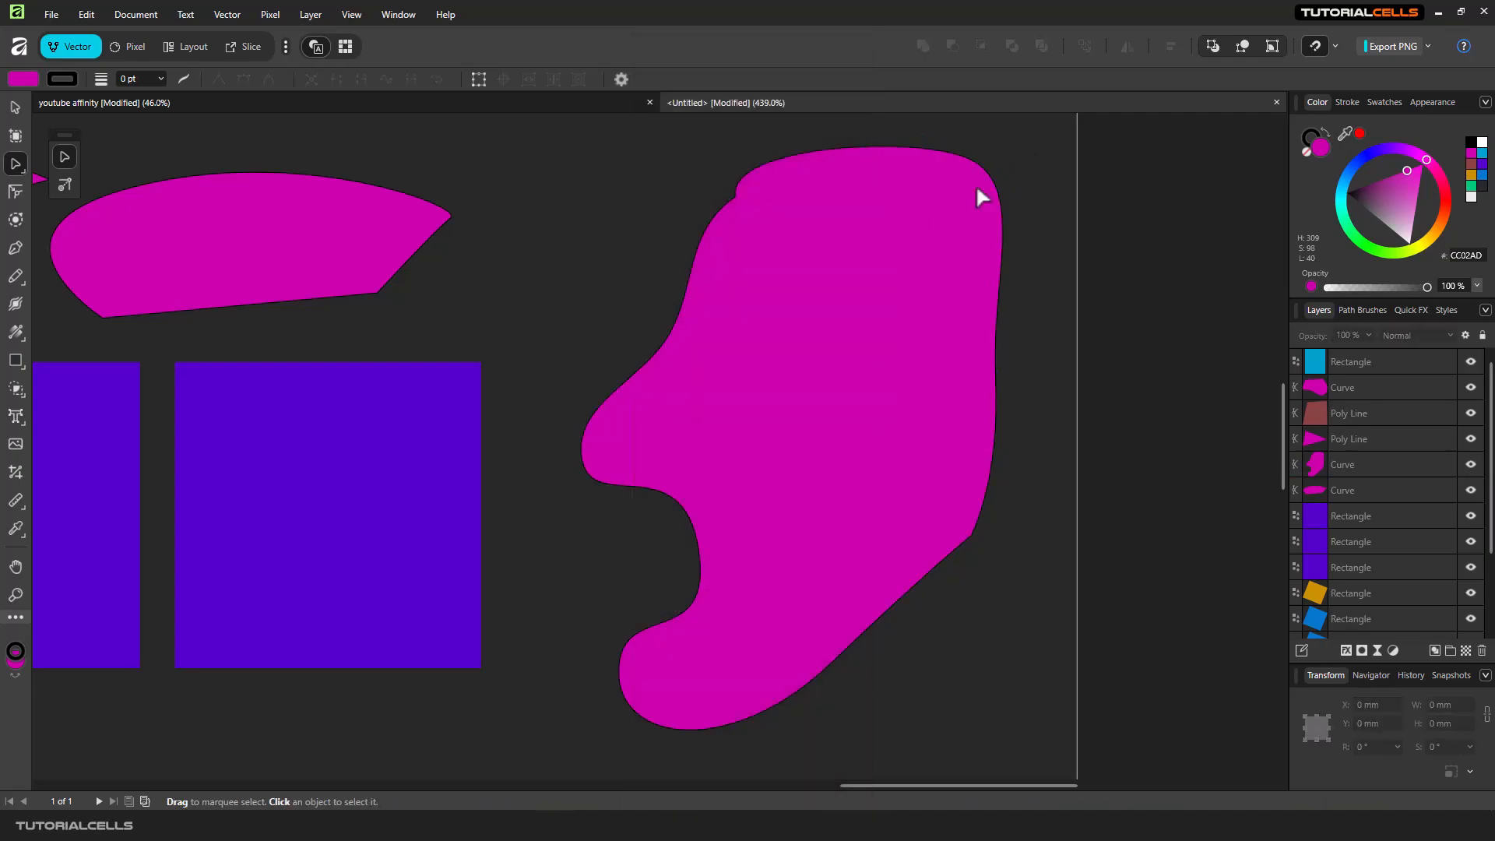
left_click(926, 252)
Convert the upper-right node of the large magenta curve to sharp and back to smooth.
left_click_drag(897, 270, 817, 291)
scroll(779, 261, "down", 1)
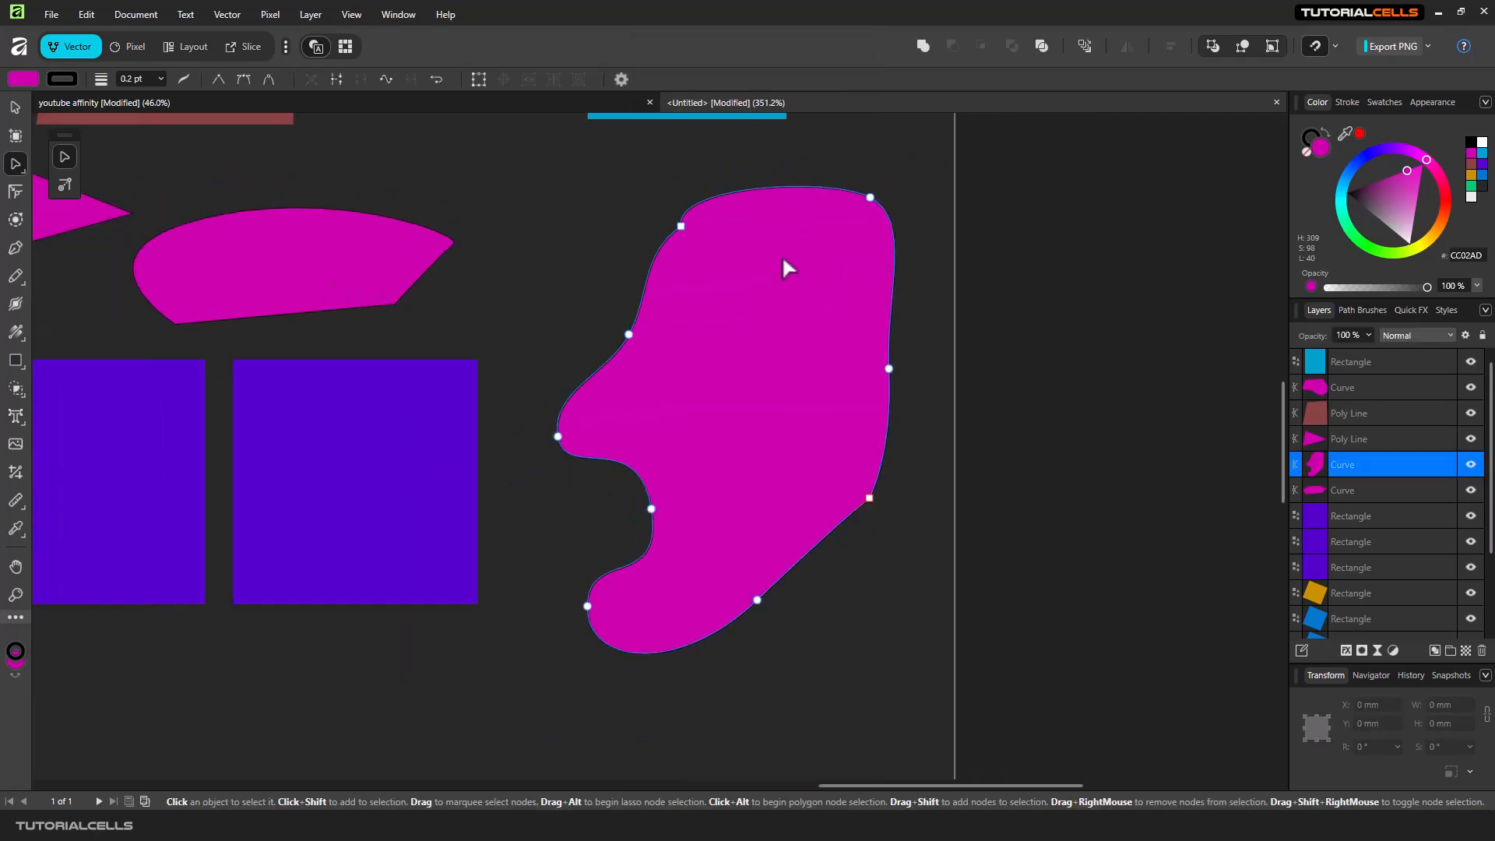
left_click(867, 199)
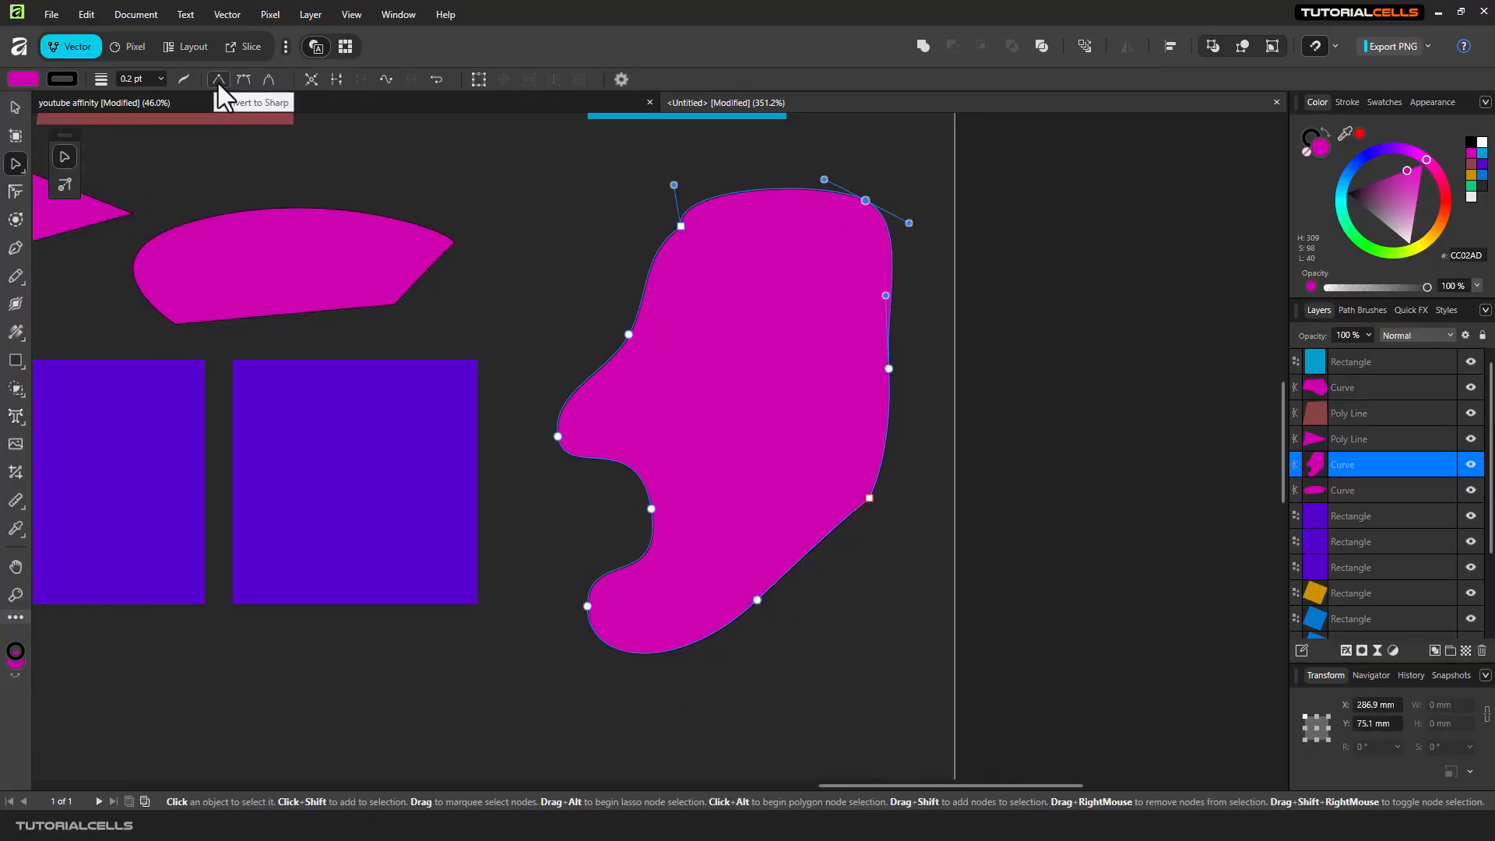
scroll(848, 201, "up", 1)
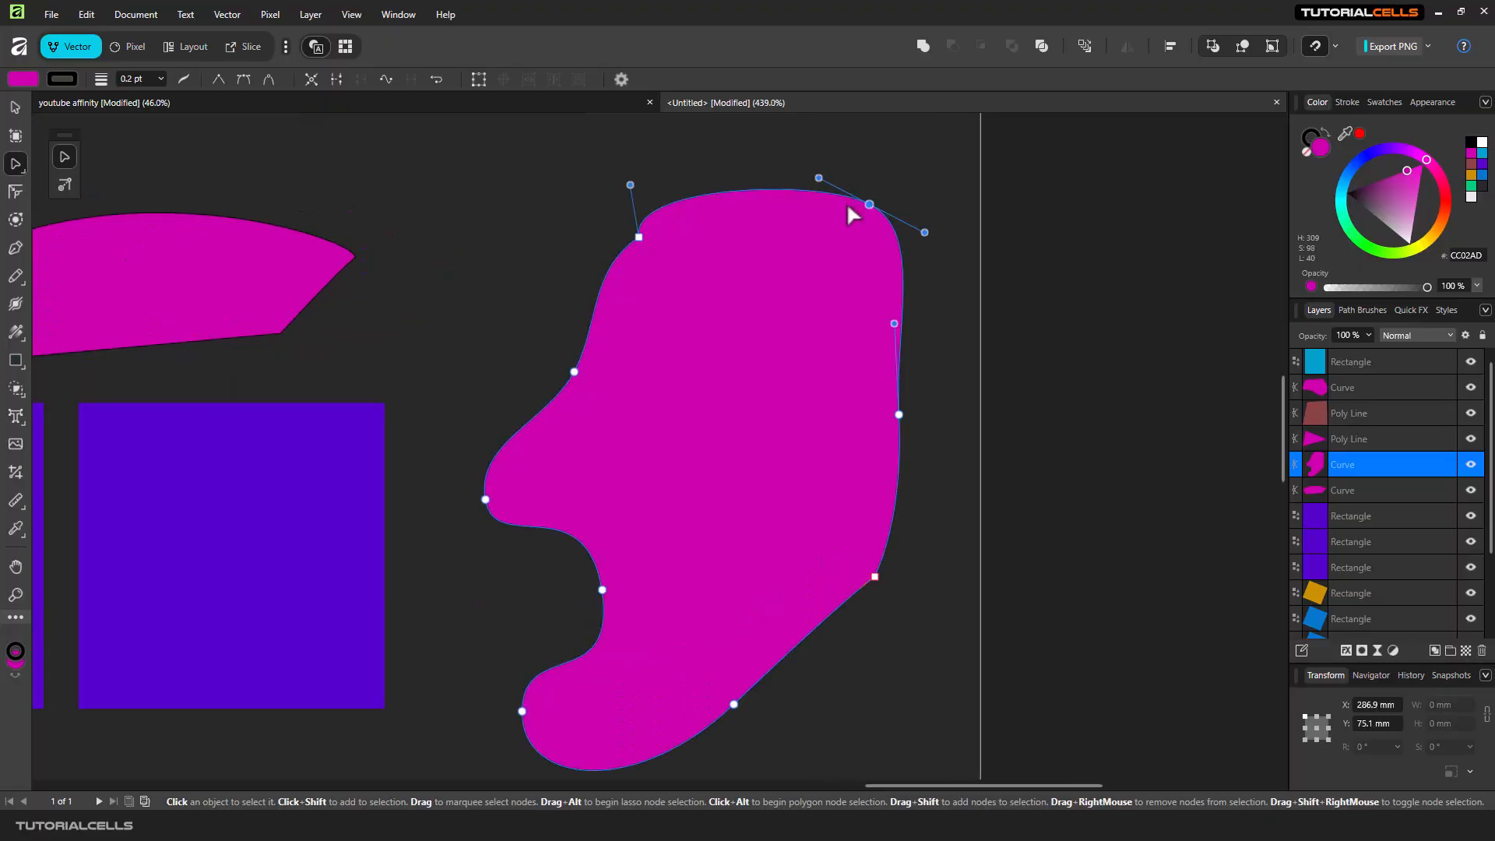
left_click(221, 78)
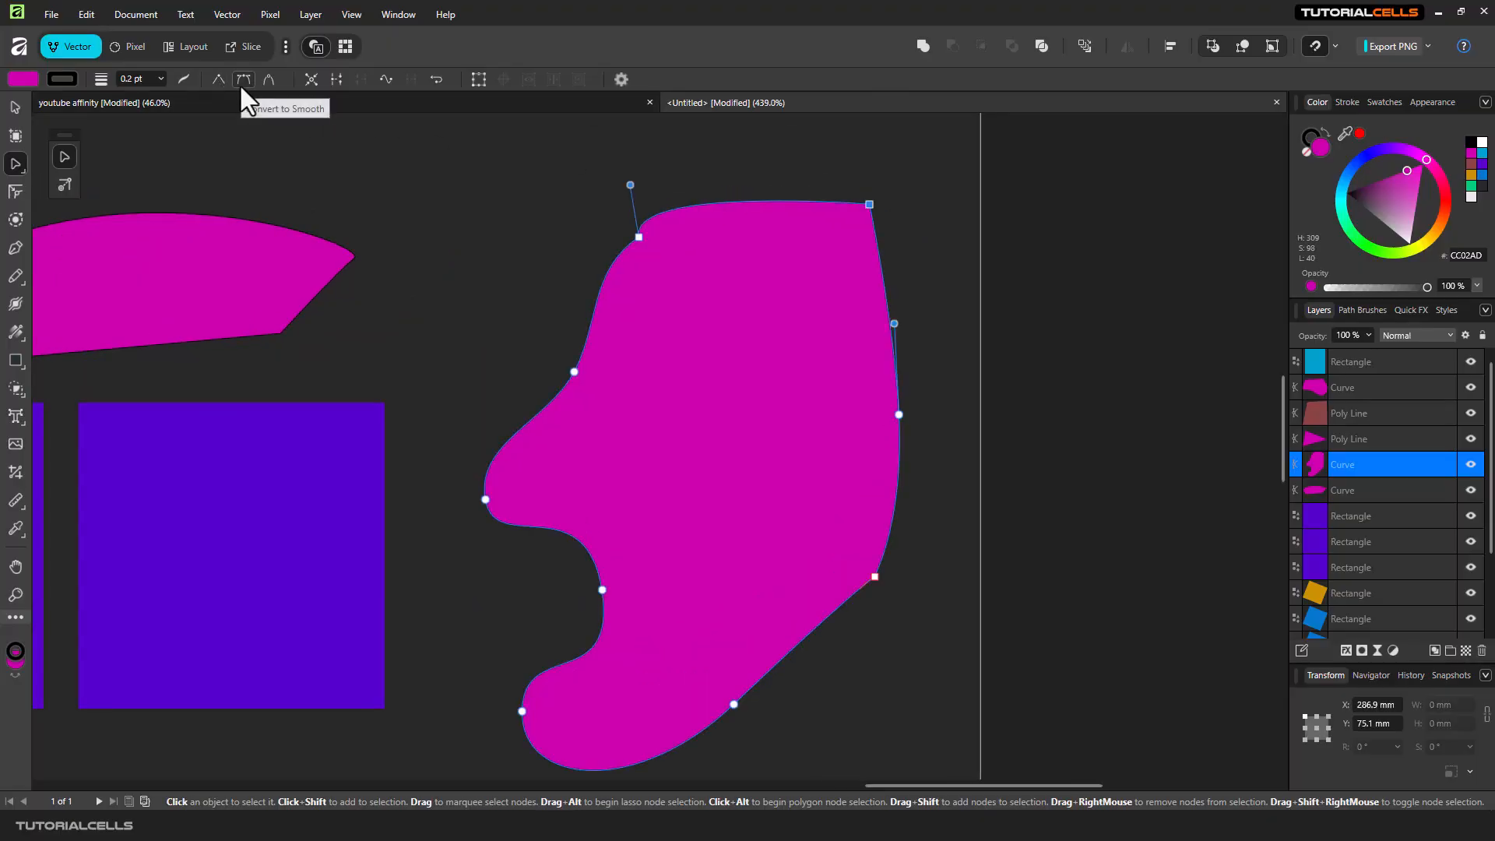
left_click(240, 83)
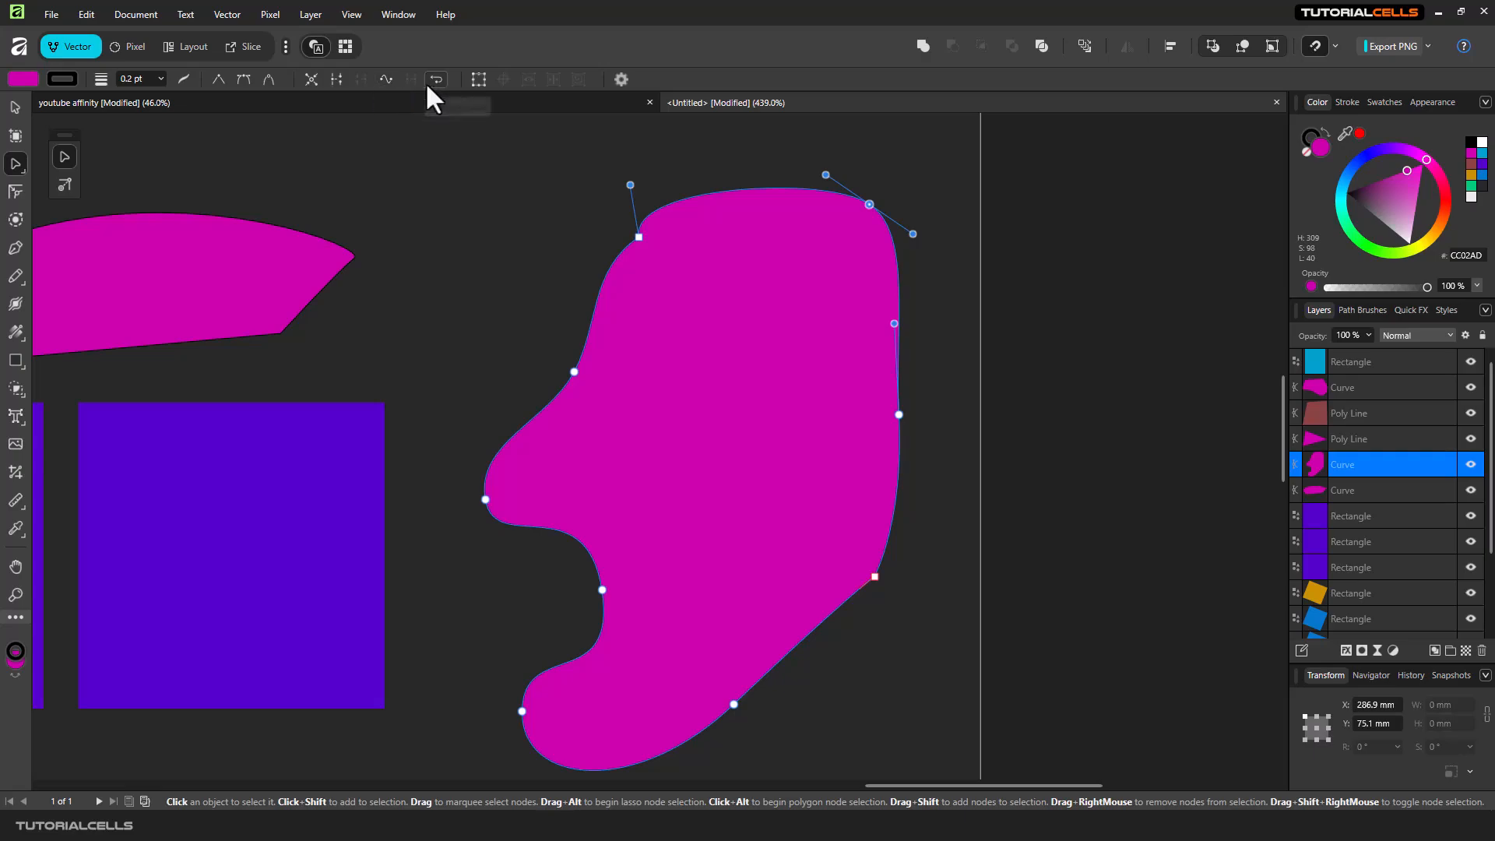
Move the large curve's upper-right node slightly inward and convert it to sharp and back to smooth.
left_click_drag(869, 205, 859, 212)
right_click(859, 212)
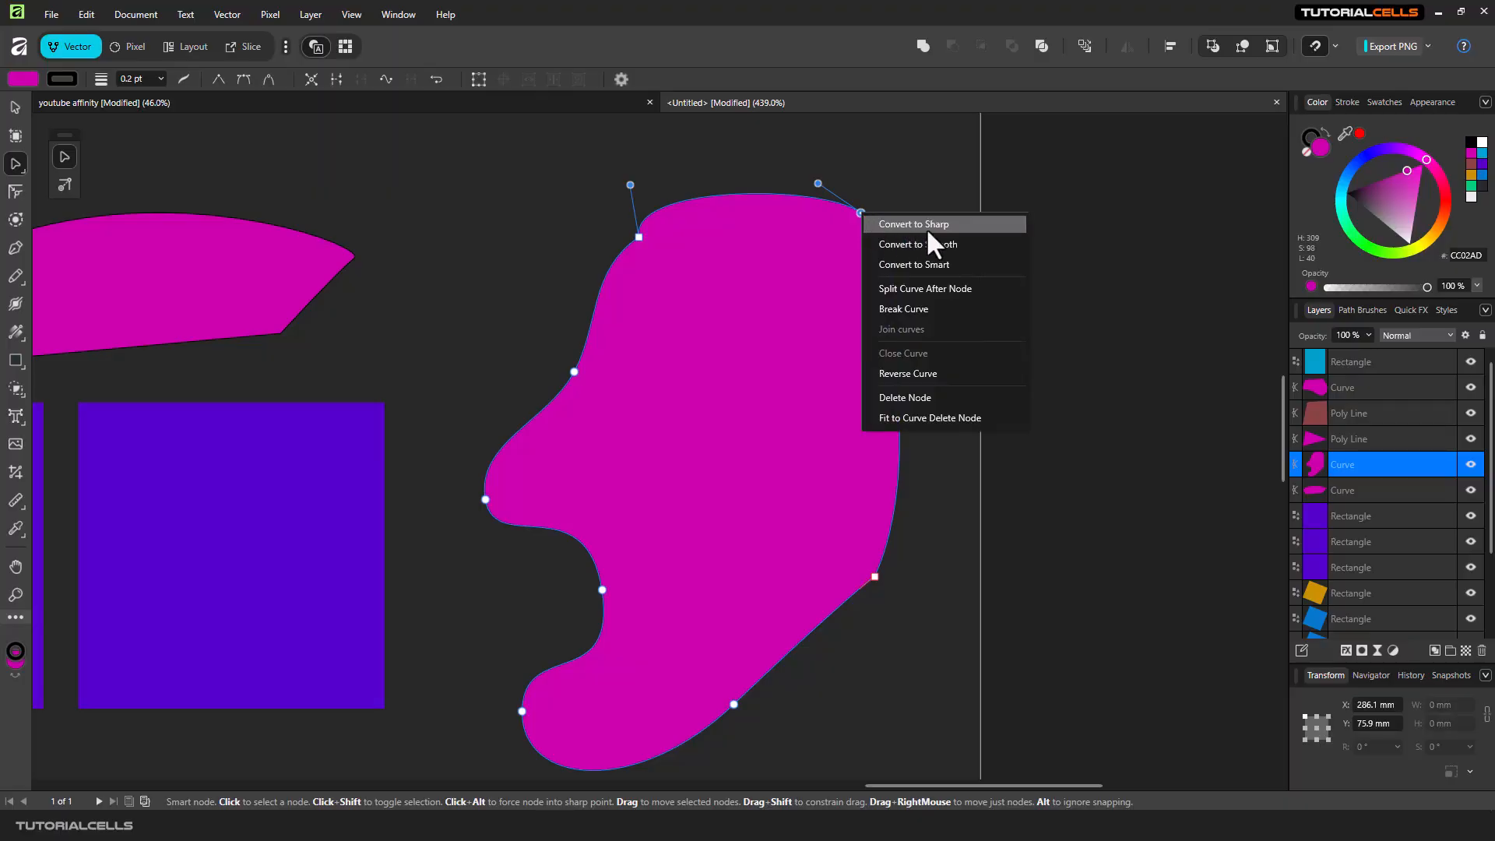
left_click(926, 224)
right_click(861, 212)
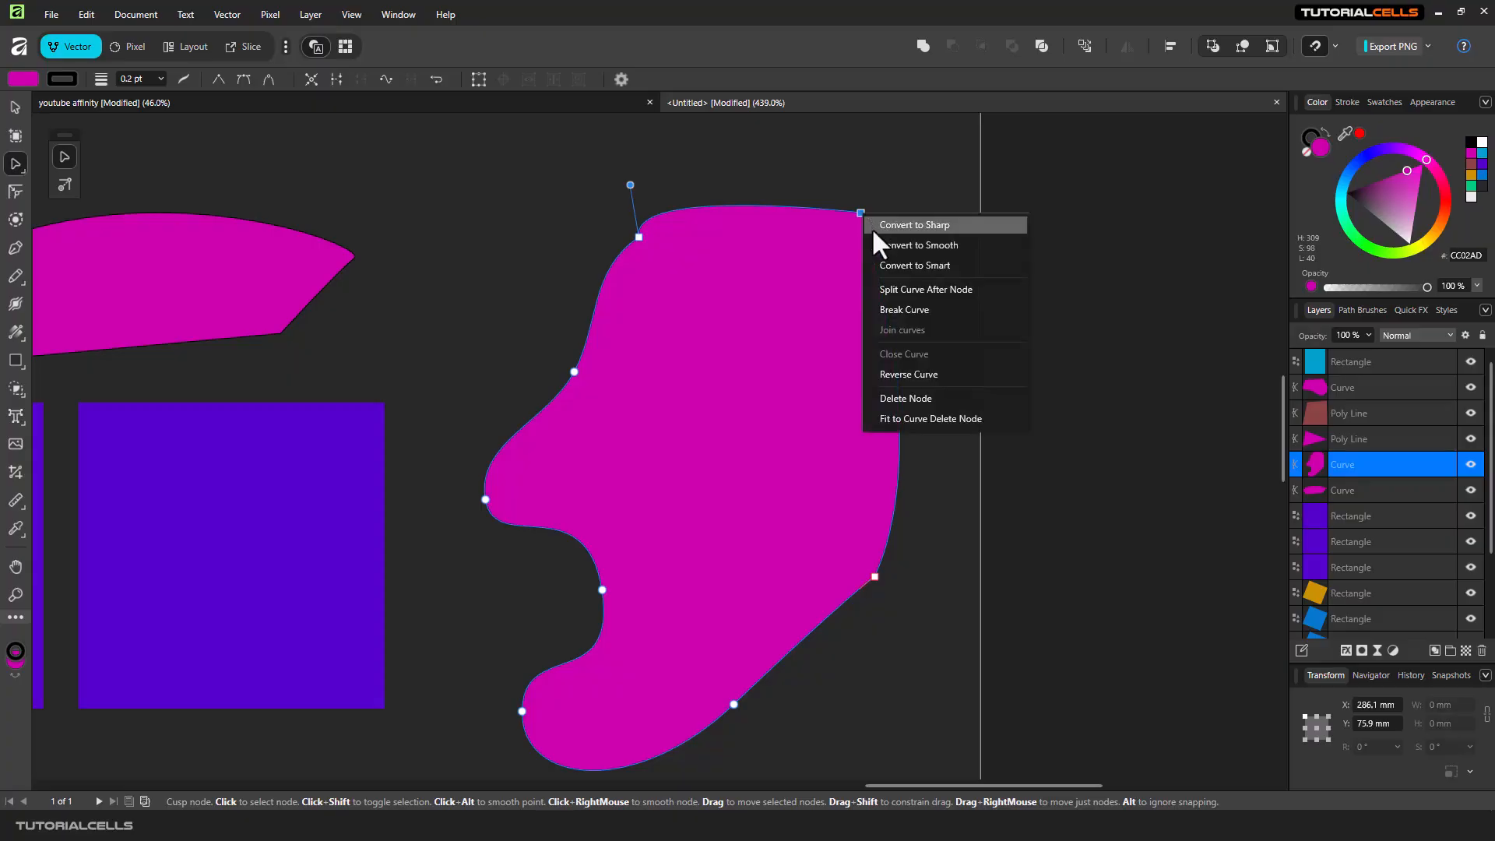
left_click(884, 240)
Split the large curve after its upper-right node to add a node midway along the top edge.
right_click(860, 212)
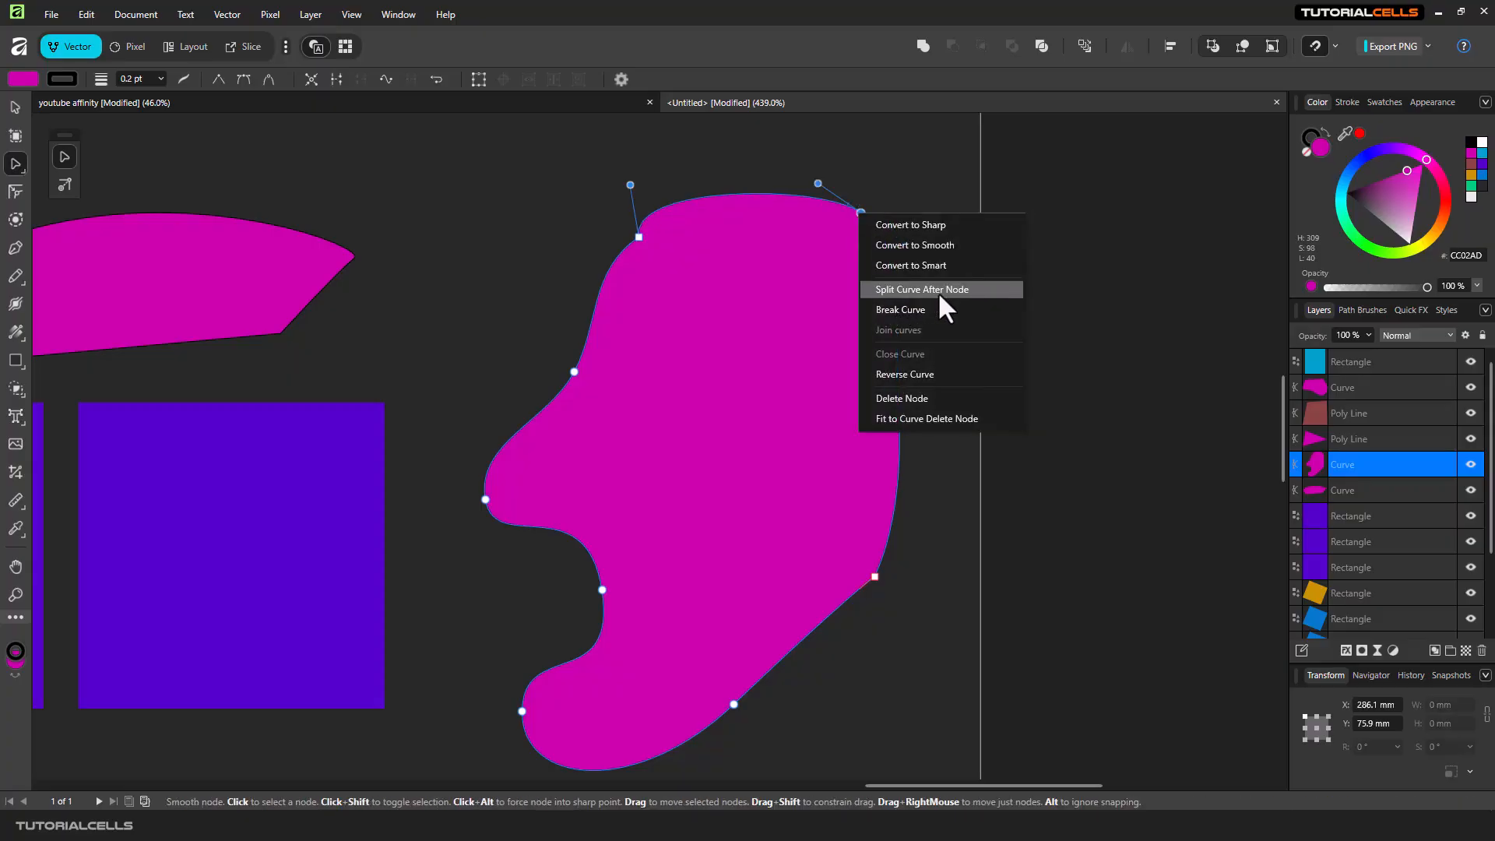
left_click(939, 293)
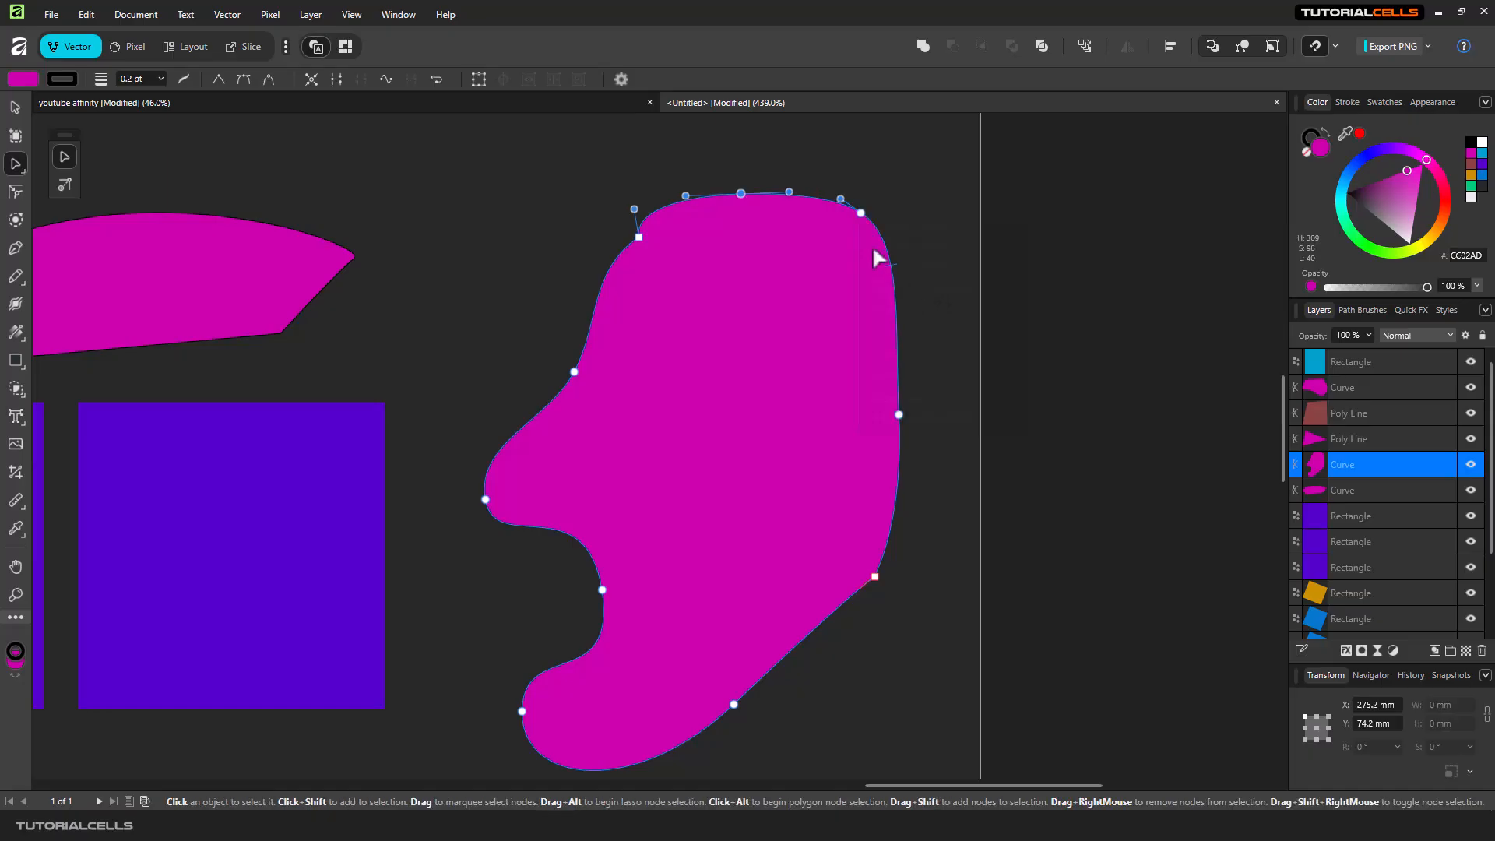
Try shifting the upper-right and right-edge nodes of the large curve outward, and undo the moves.
left_click_drag(866, 220, 876, 222)
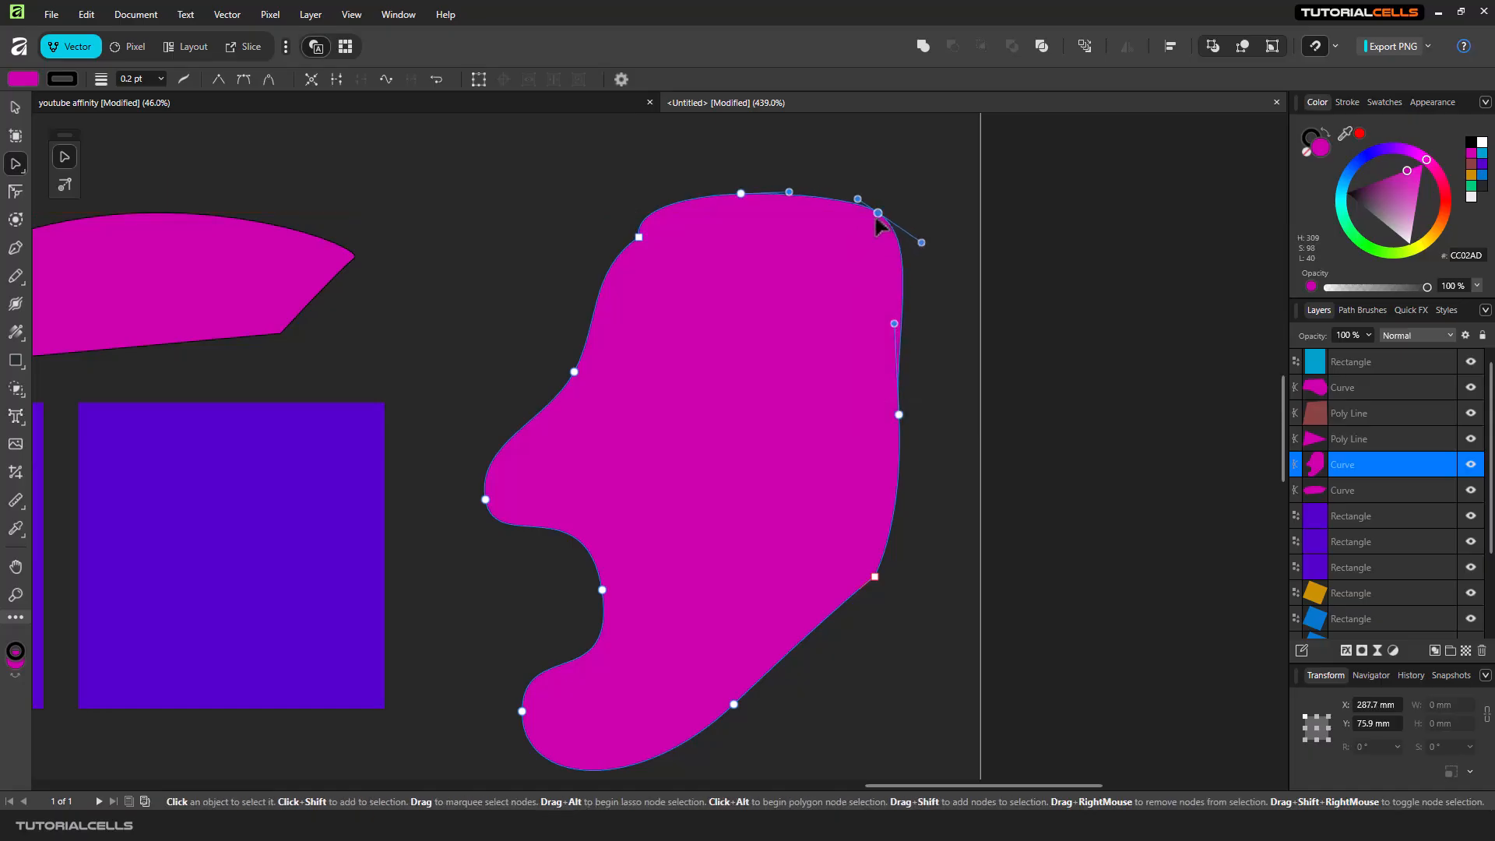
left_click_drag(902, 416, 910, 404)
key("ctrl+z")
key("ctrl+z")
key("ctrl+z")
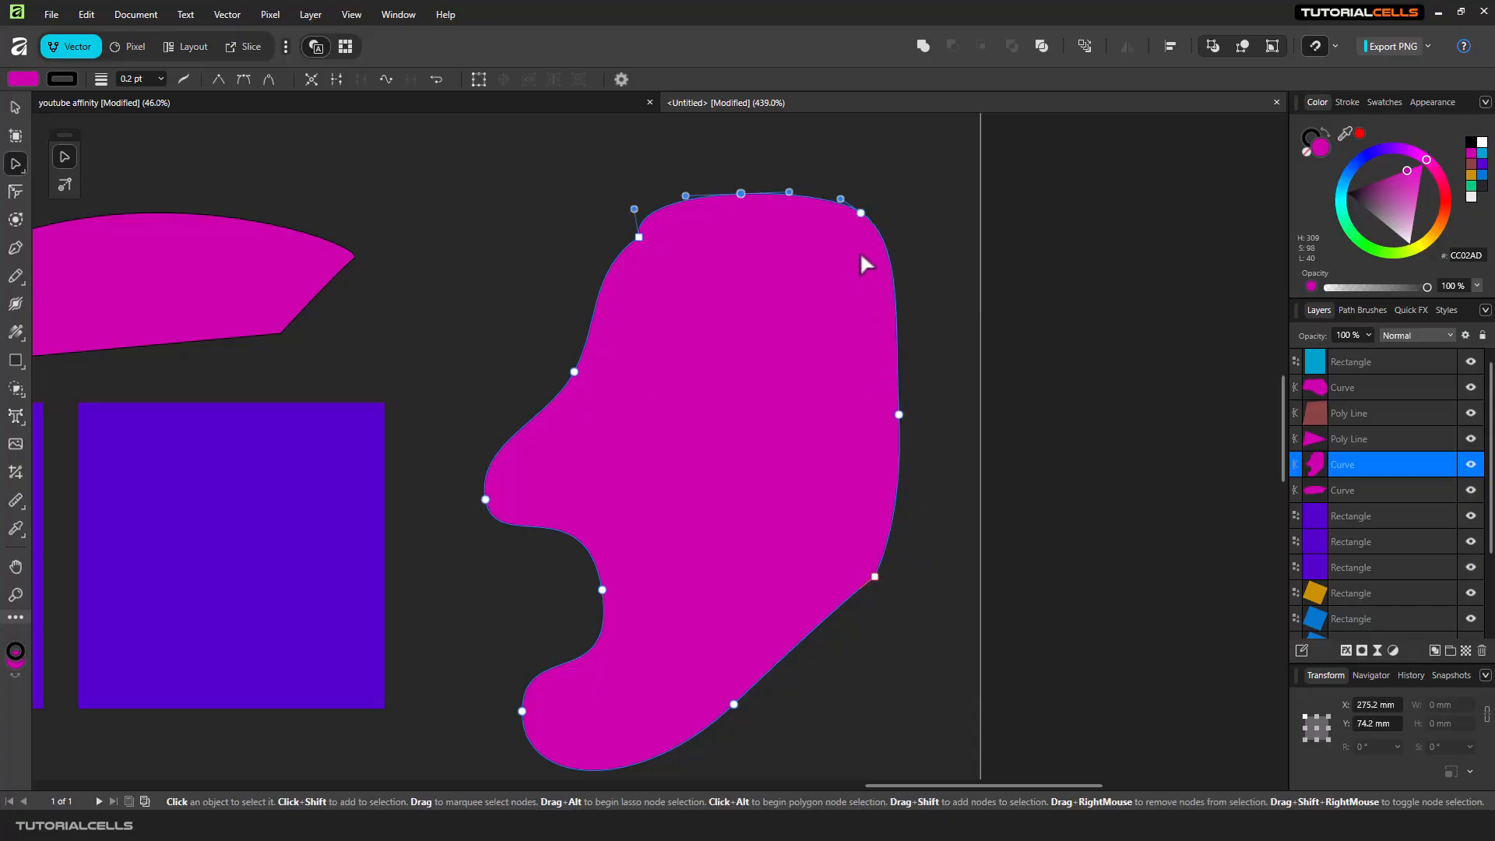
Move the large curve's upper-right node outward and add a node on the right edge below it, pulled inward into a notch.
left_click_drag(861, 213, 912, 249)
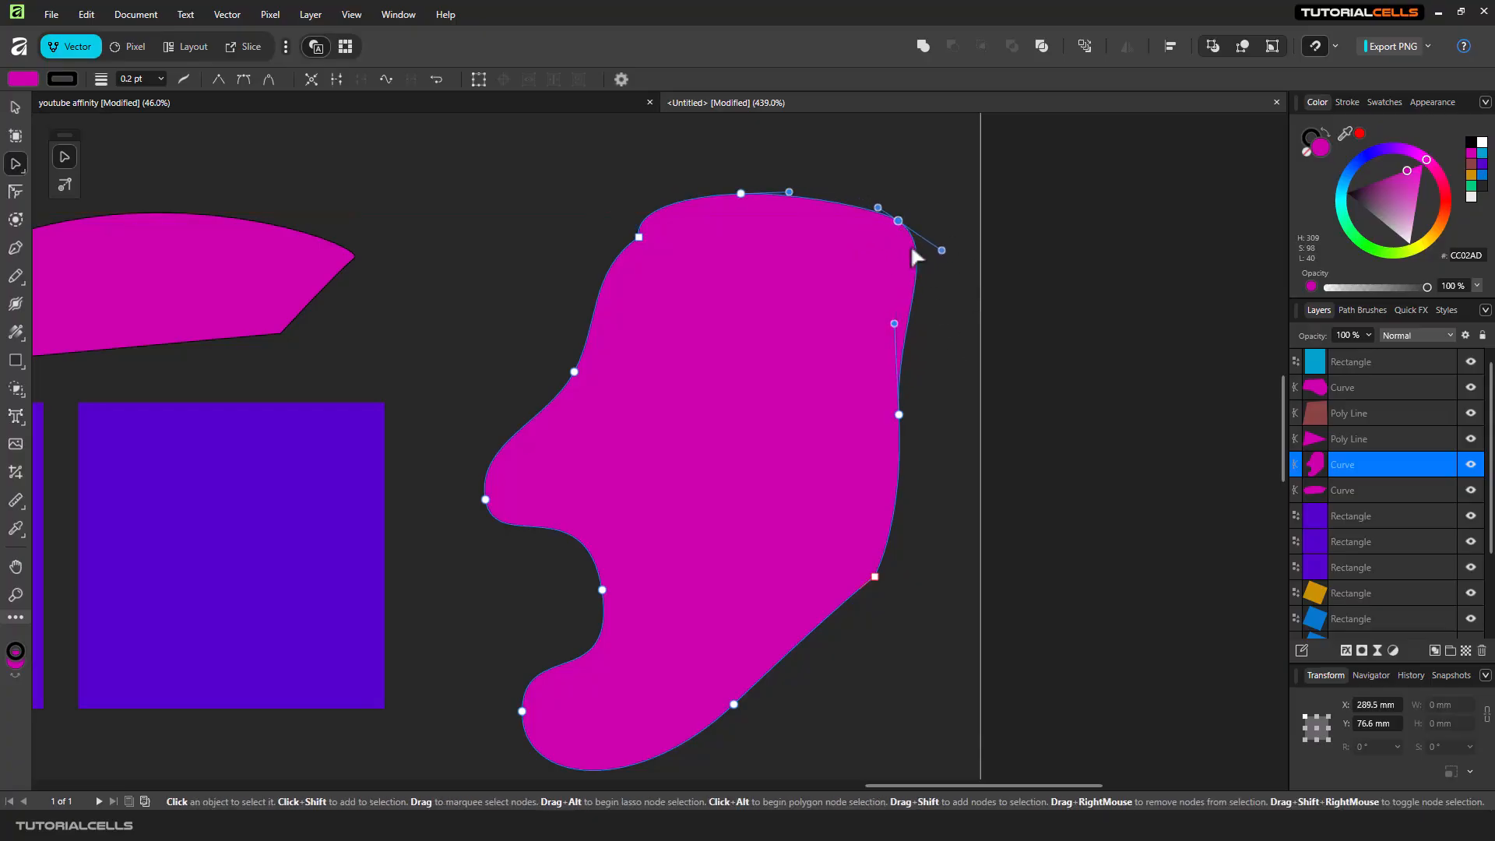
left_click(913, 321)
left_click_drag(914, 322, 847, 306)
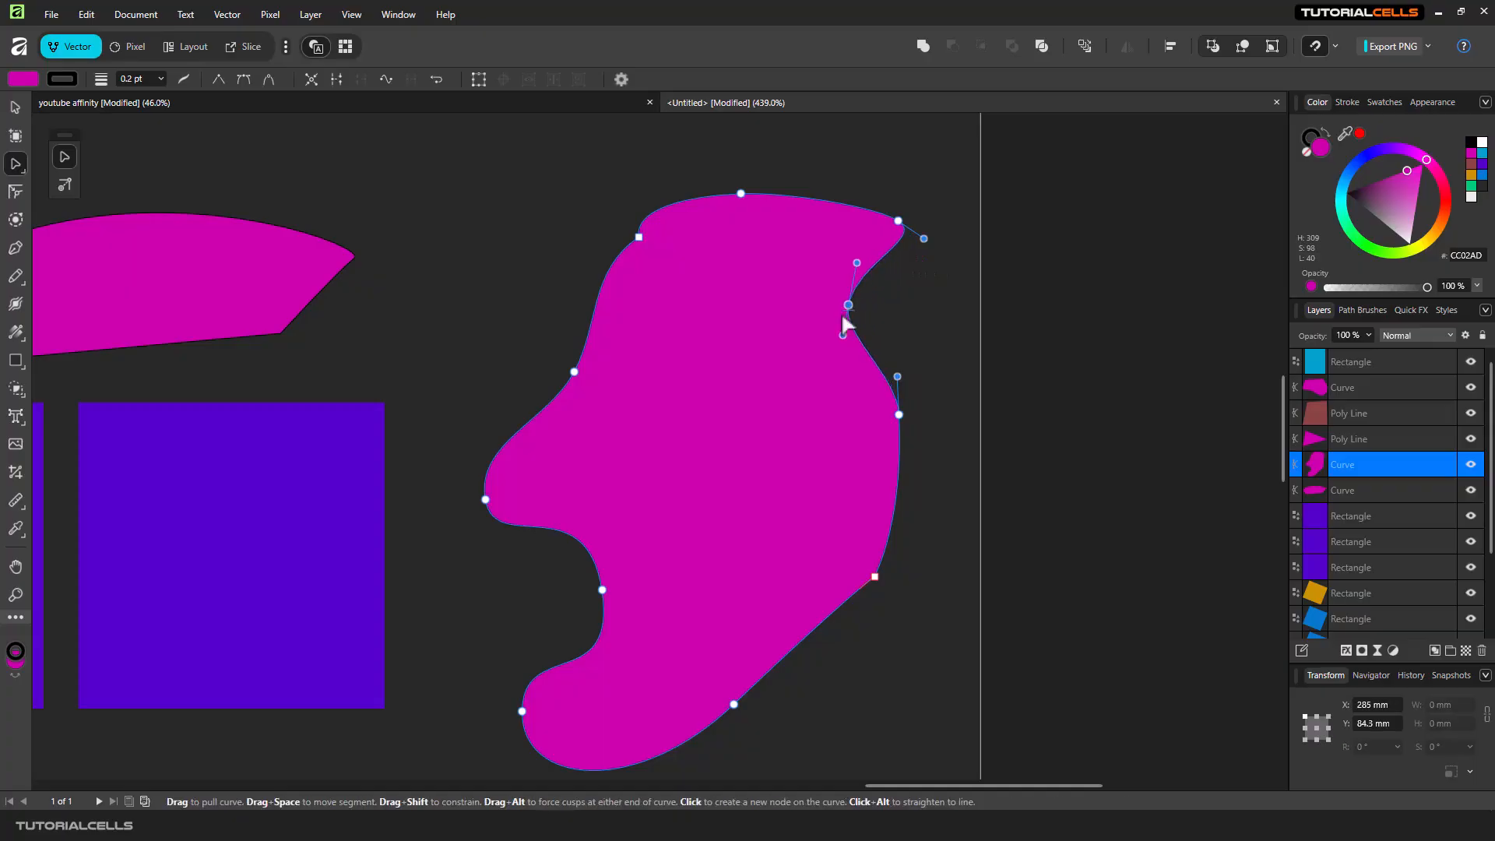
Add a node on the large curve's upper-left edge, pull it inward, and bend the top segment slightly upward.
left_click(598, 302)
left_click_drag(598, 302, 637, 315)
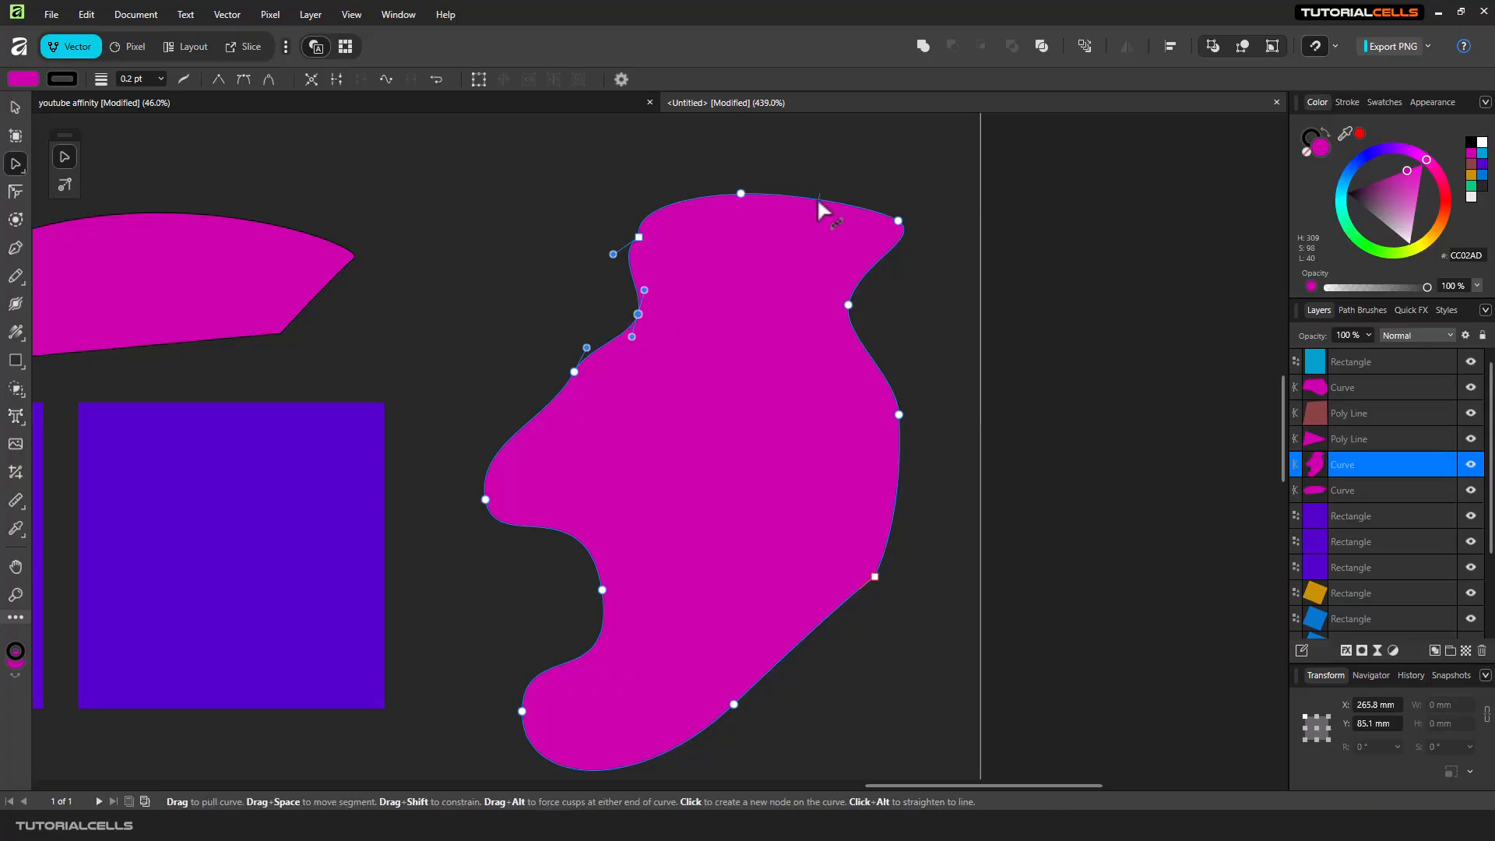
mouse_move(818, 204)
left_mouse_down()
mouse_move(830, 177)
mouse_move(821, 235)
mouse_move(819, 187)
mouse_move(805, 189)
mouse_move(810, 207)
mouse_move(824, 200)
left_mouse_up()
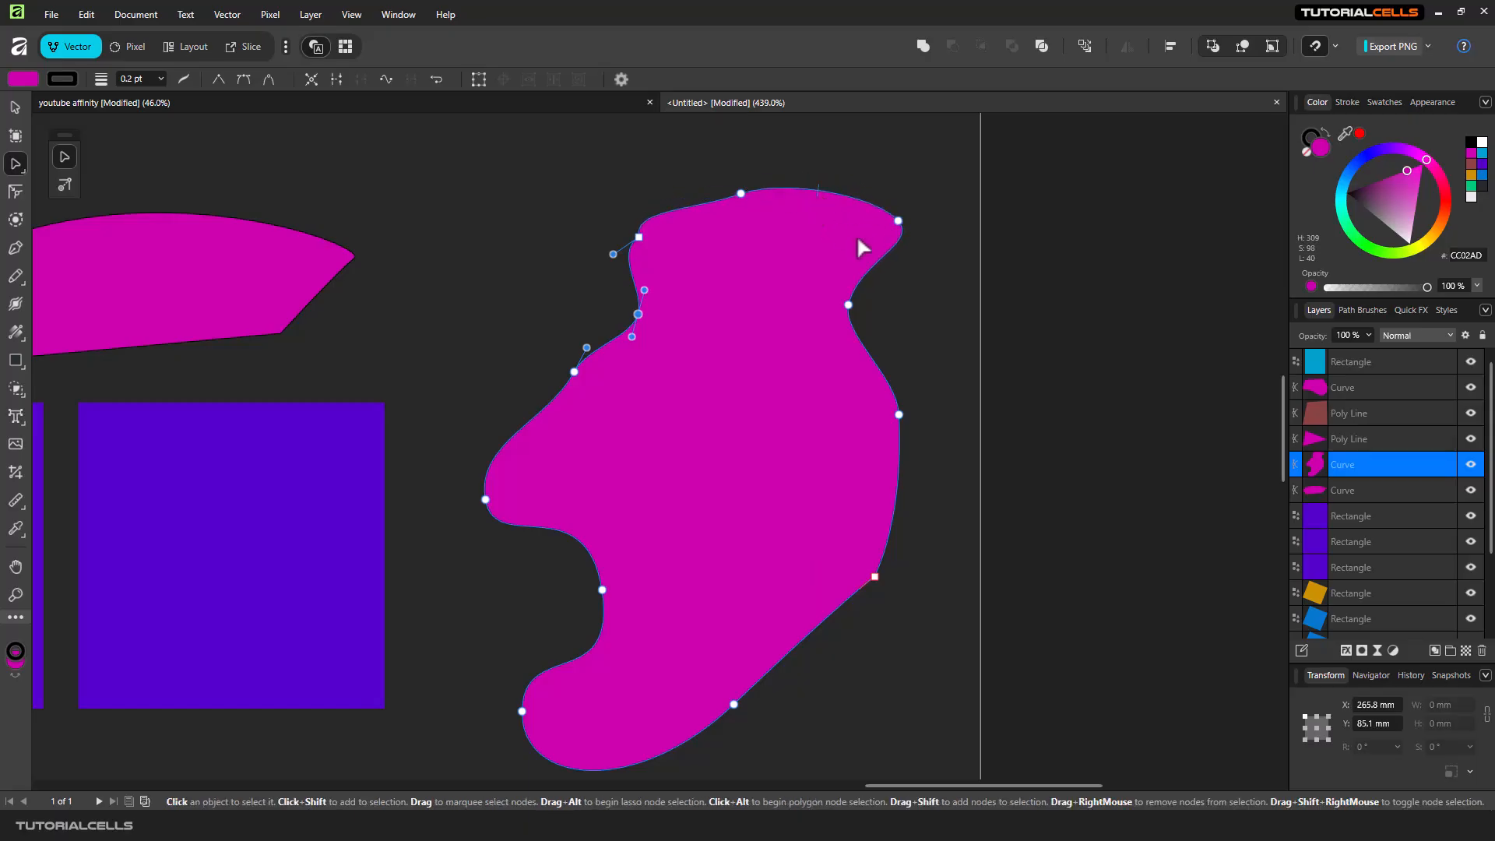
Break the large curve at its upper-right node, raise the loose end, and close the curve again.
right_click(898, 222)
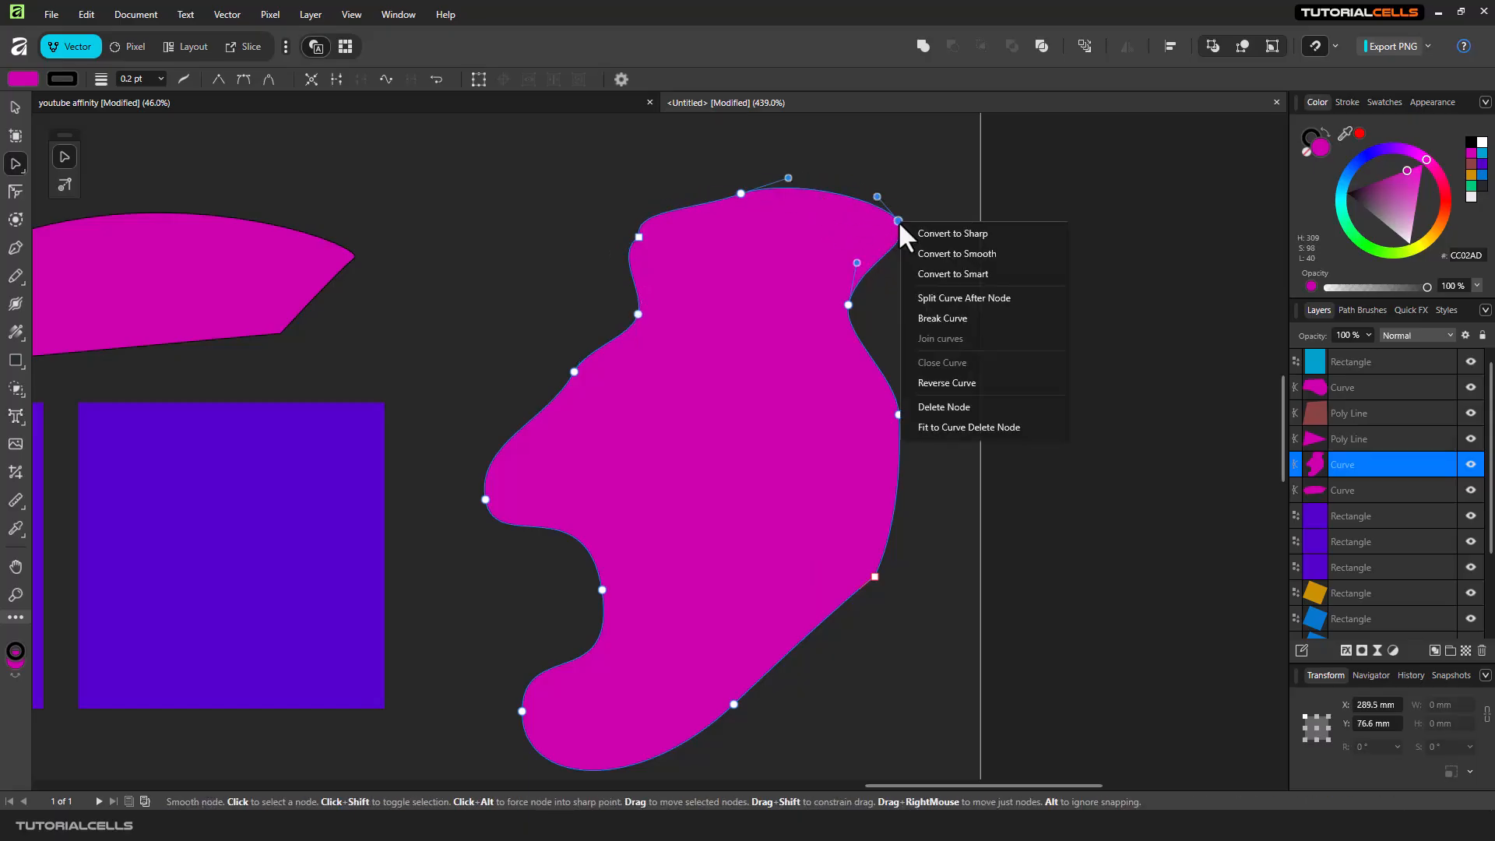
left_click(936, 325)
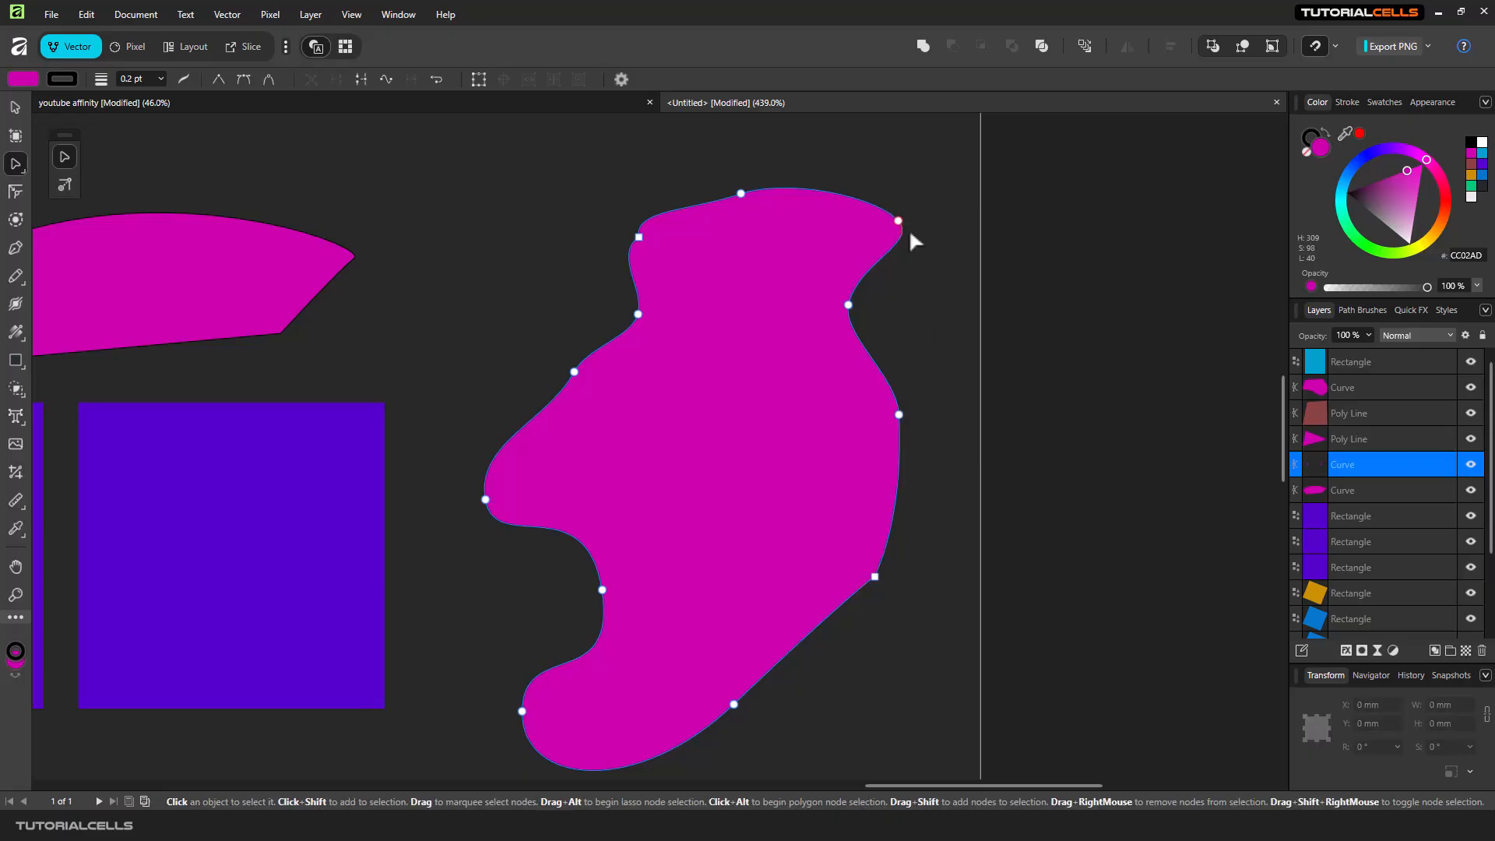
left_click_drag(898, 221, 894, 191)
right_click(896, 195)
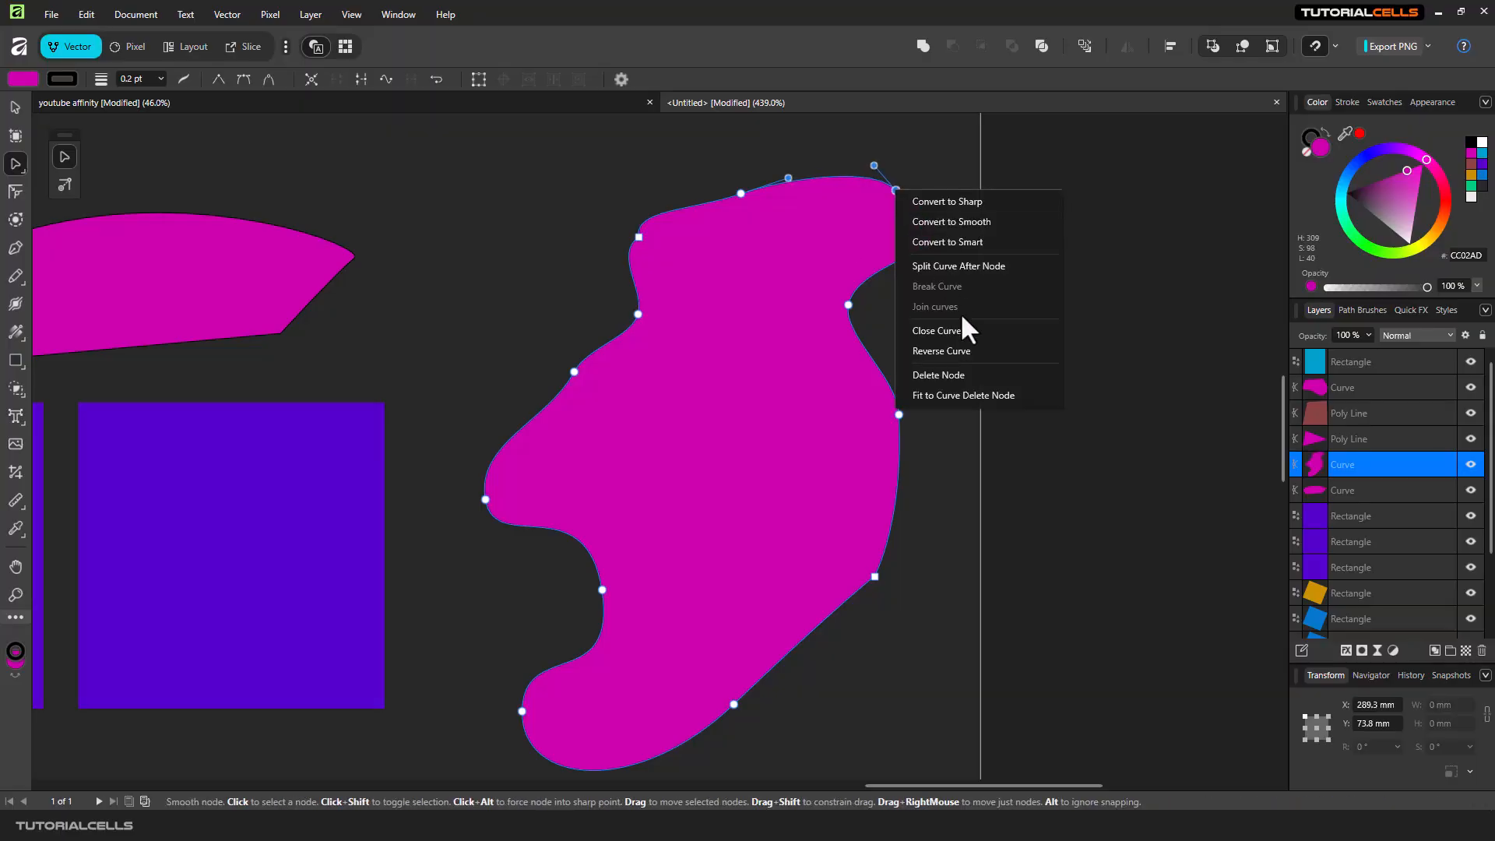
left_click(966, 331)
Move the lower node of the closing segment down and reverse the direction of the large curve.
left_click_drag(938, 234, 902, 253)
right_click(900, 249)
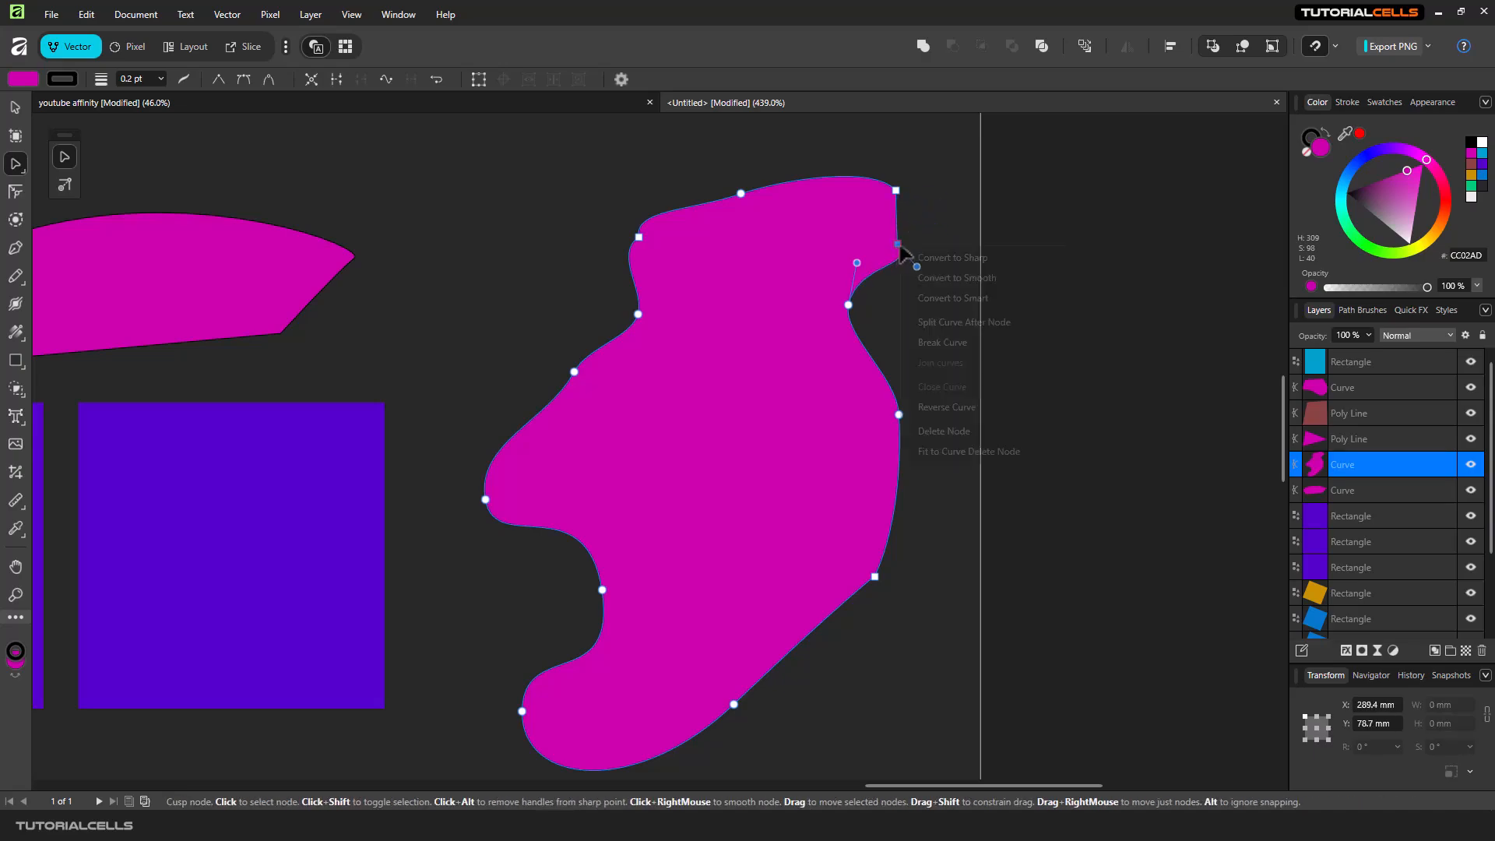
left_click(933, 409)
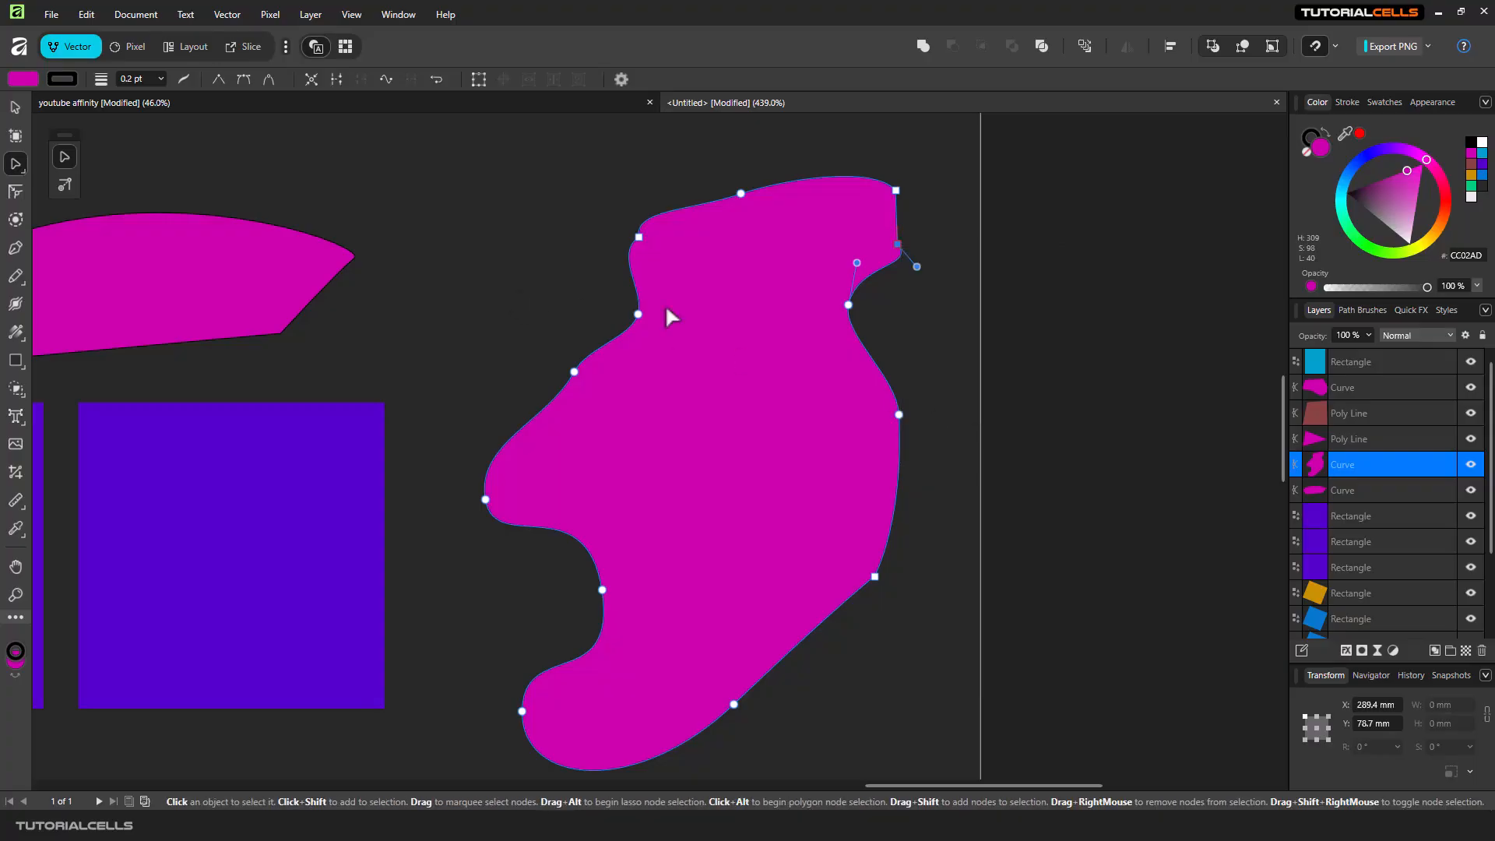
Show the stroke settings and draw an open four-point polyline with the Pen tool, beside the large curve's upper left.
left_click(1347, 103)
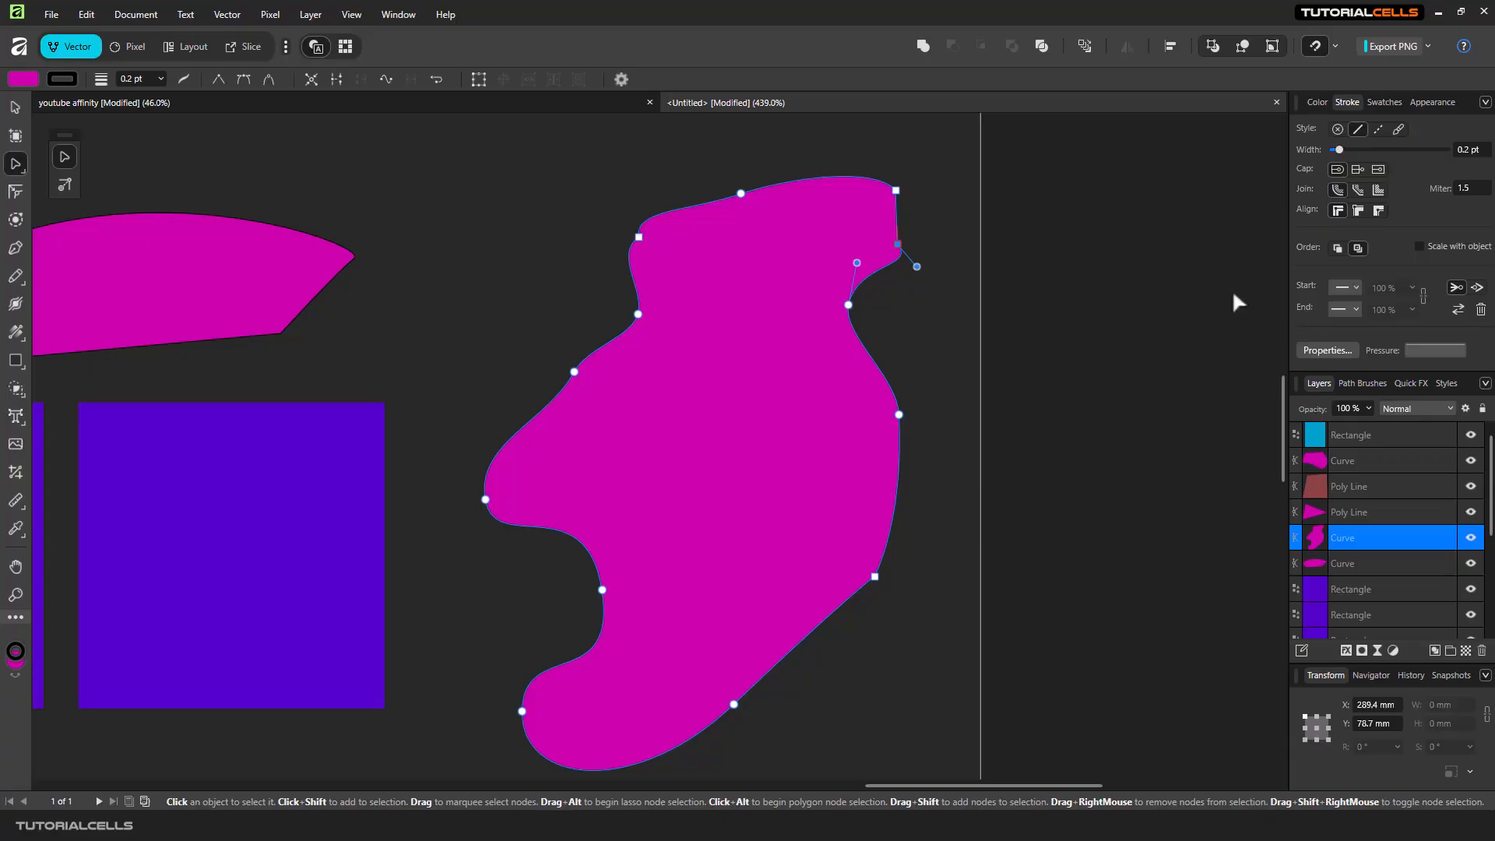
left_click(15, 247)
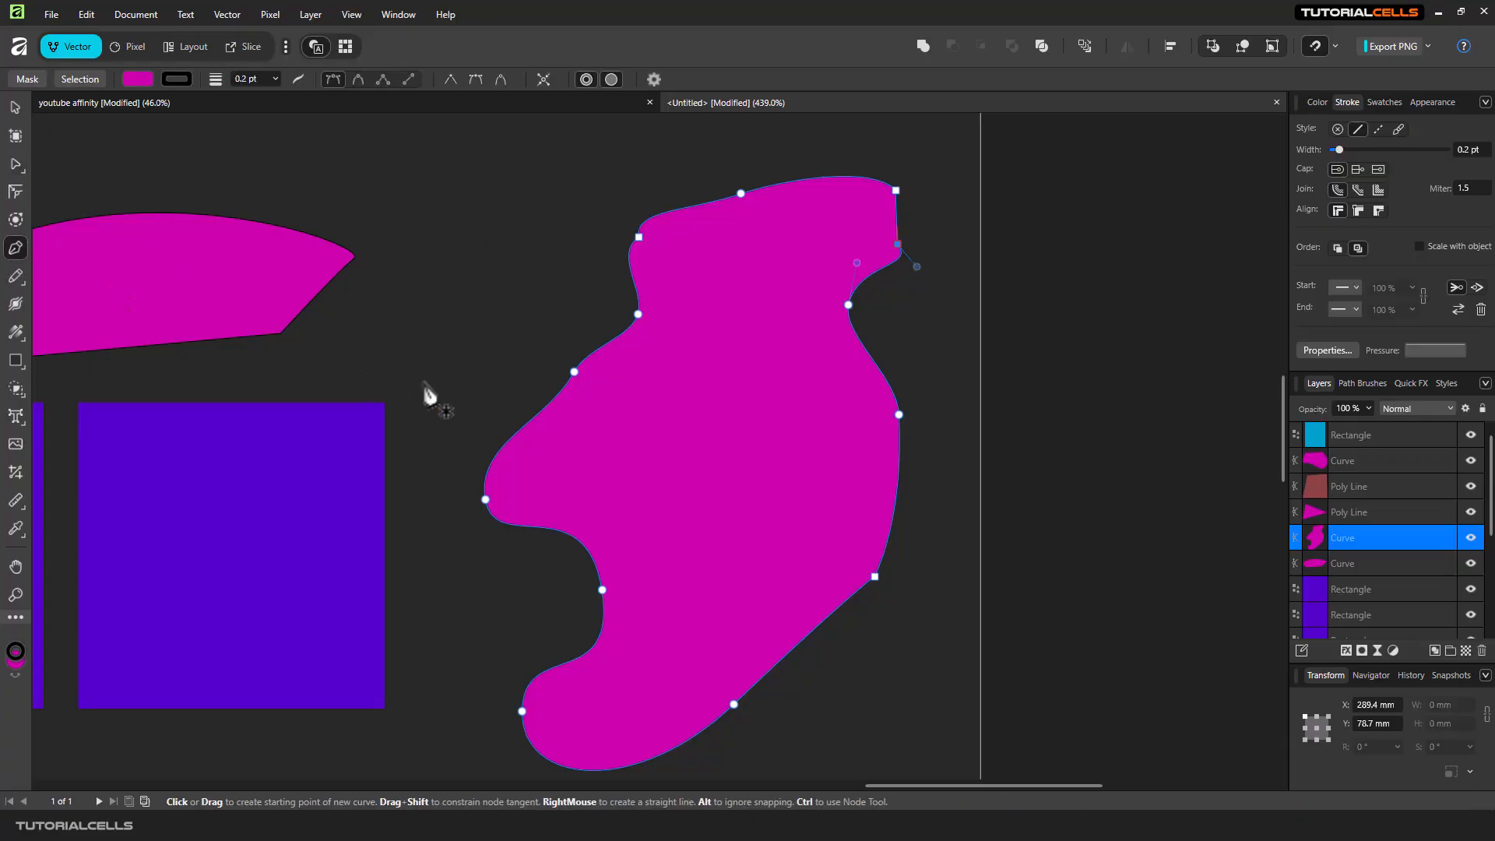
left_click(496, 238)
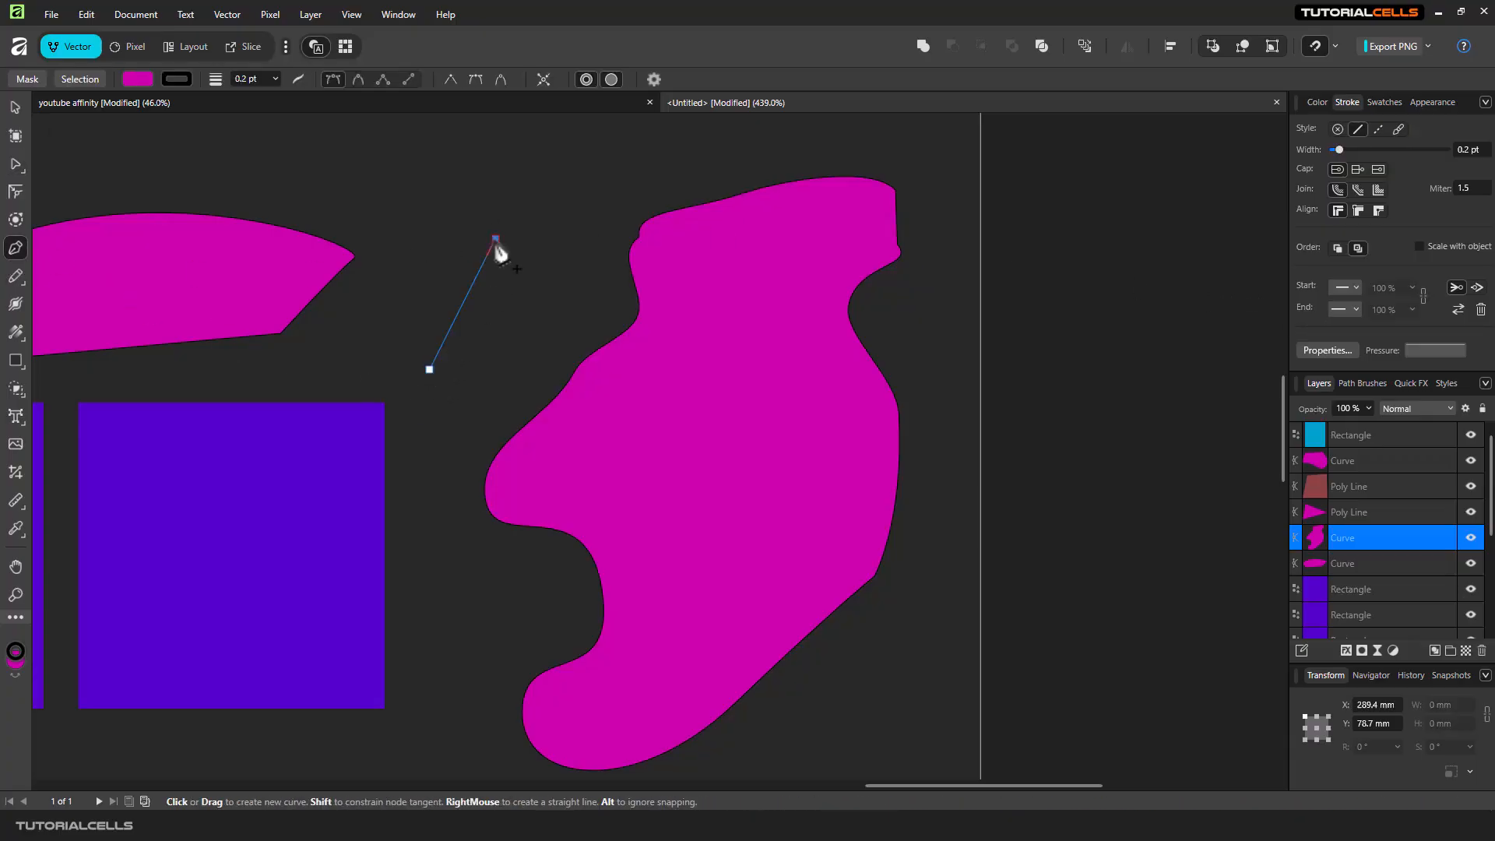
left_click(579, 182)
left_click(646, 166)
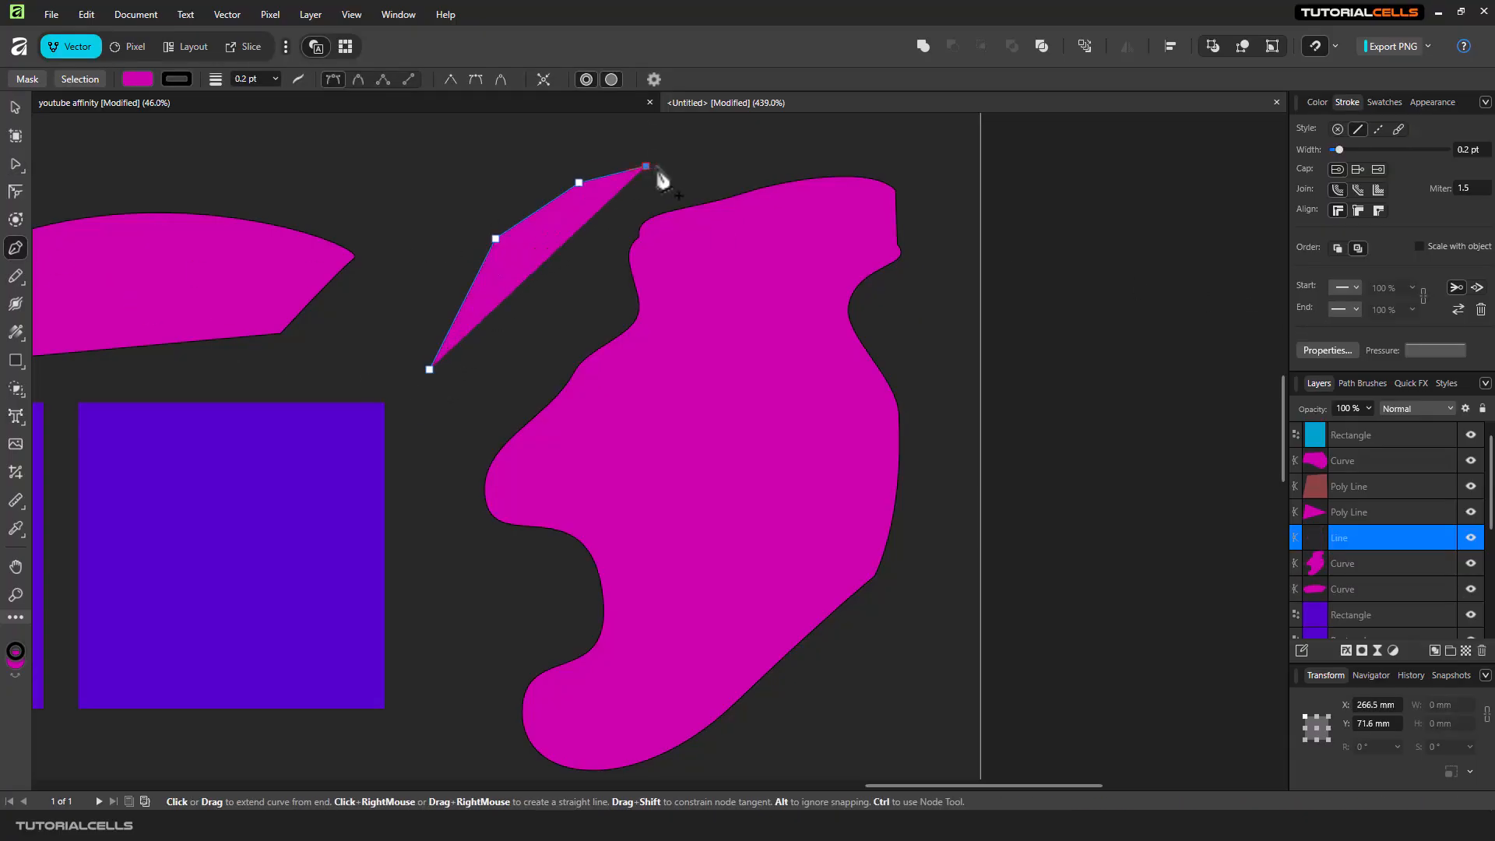
left_click(431, 370)
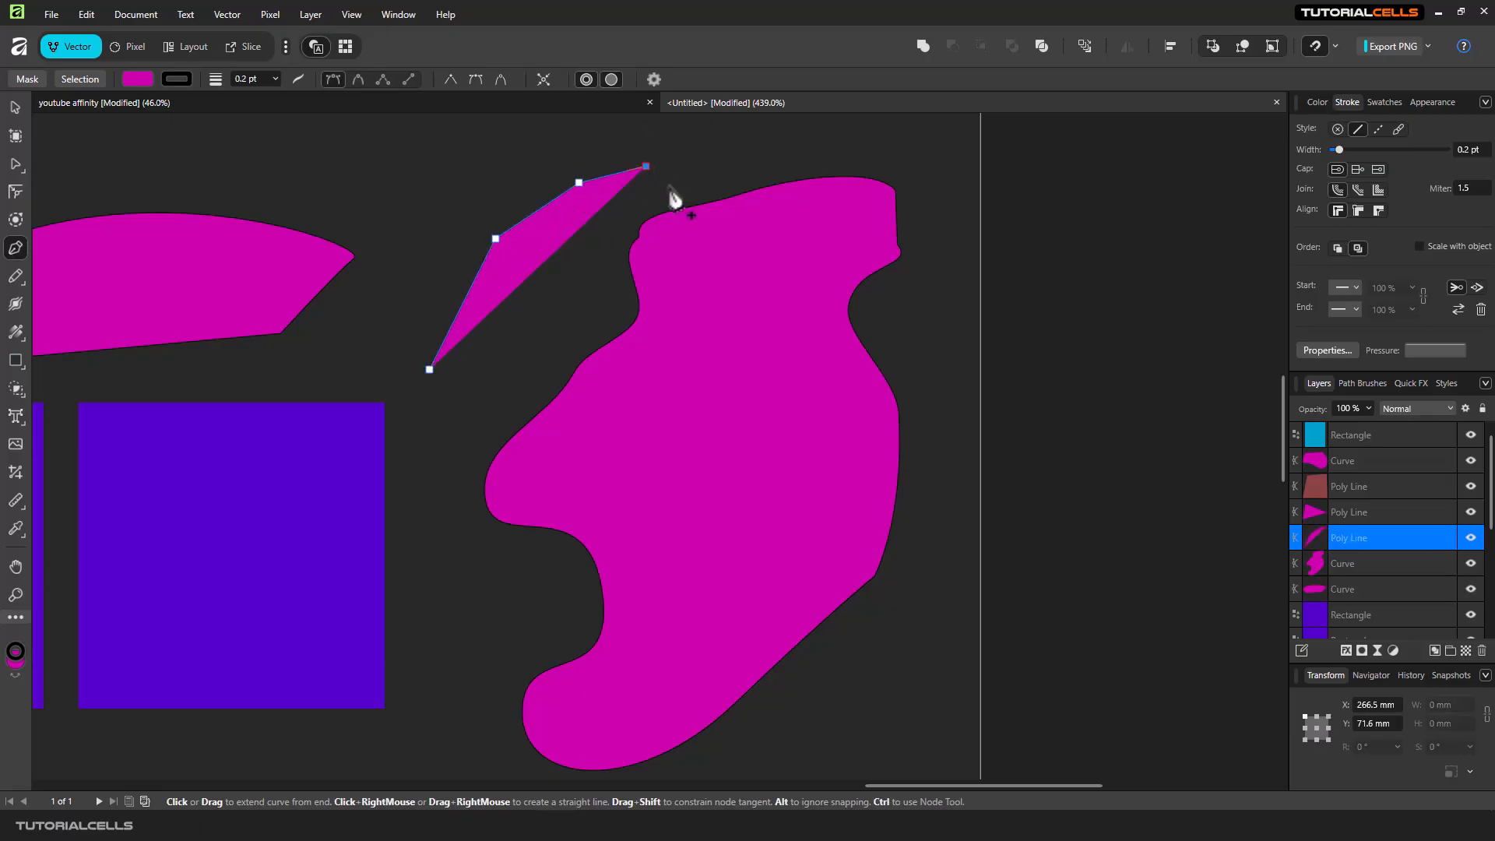
Remove the new polyline's fill and use black (000000) as its stroke colour.
left_click(137, 78)
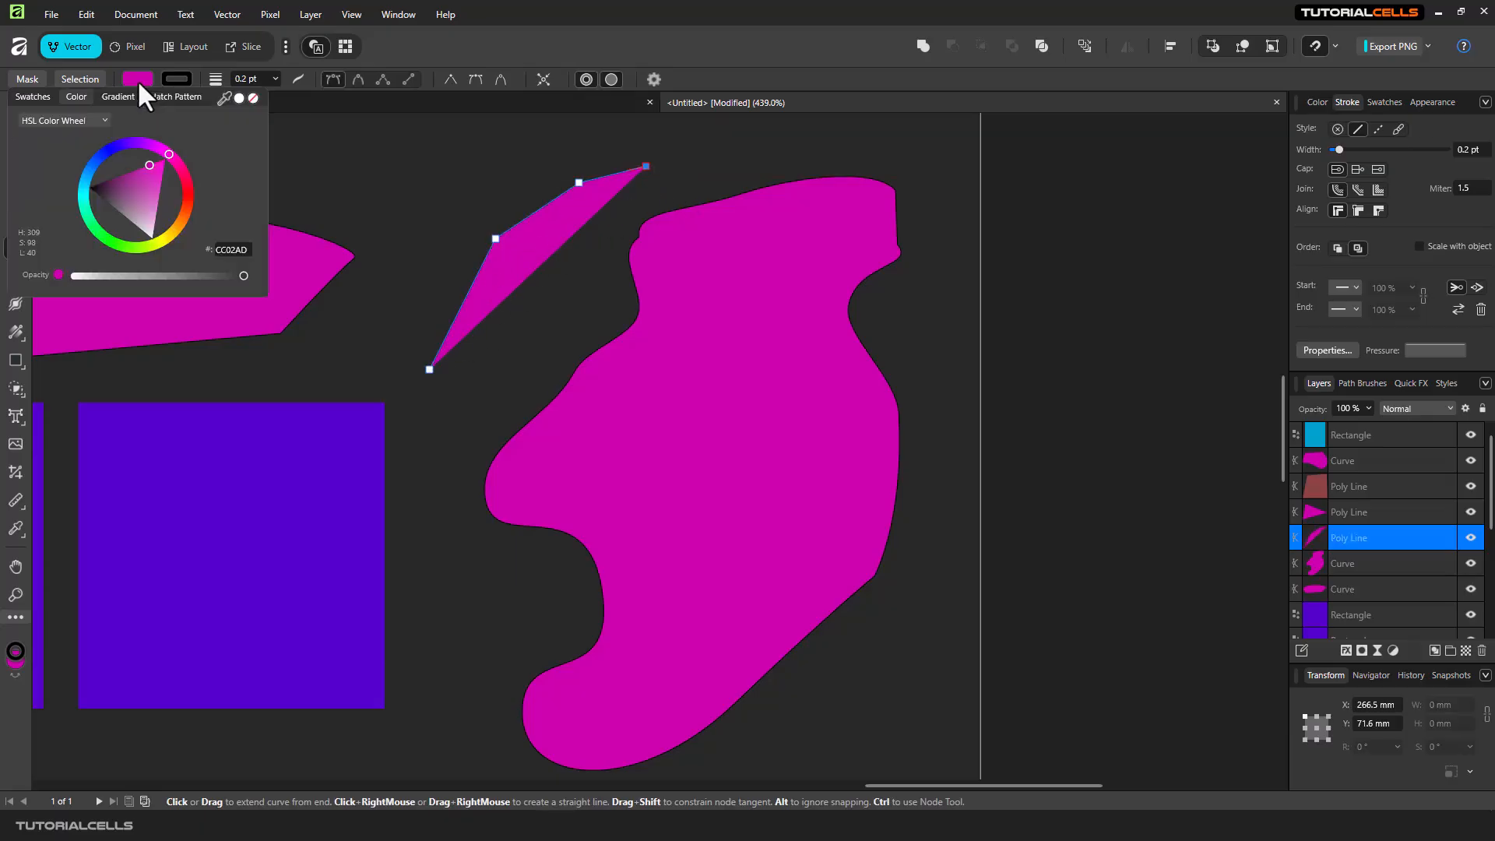
left_click(254, 98)
left_click(182, 81)
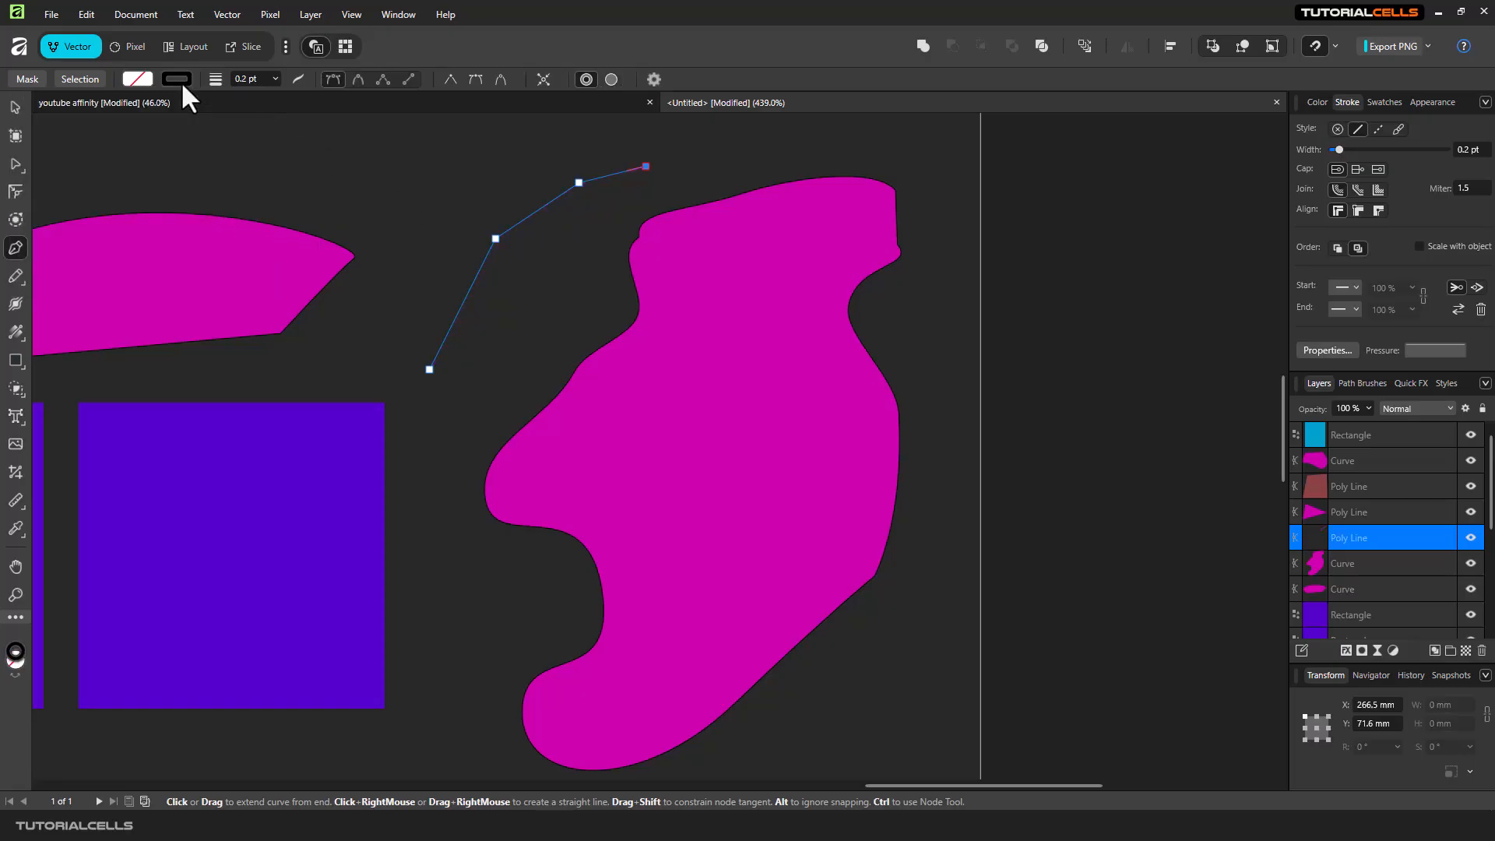
left_click(181, 81)
left_click(143, 158)
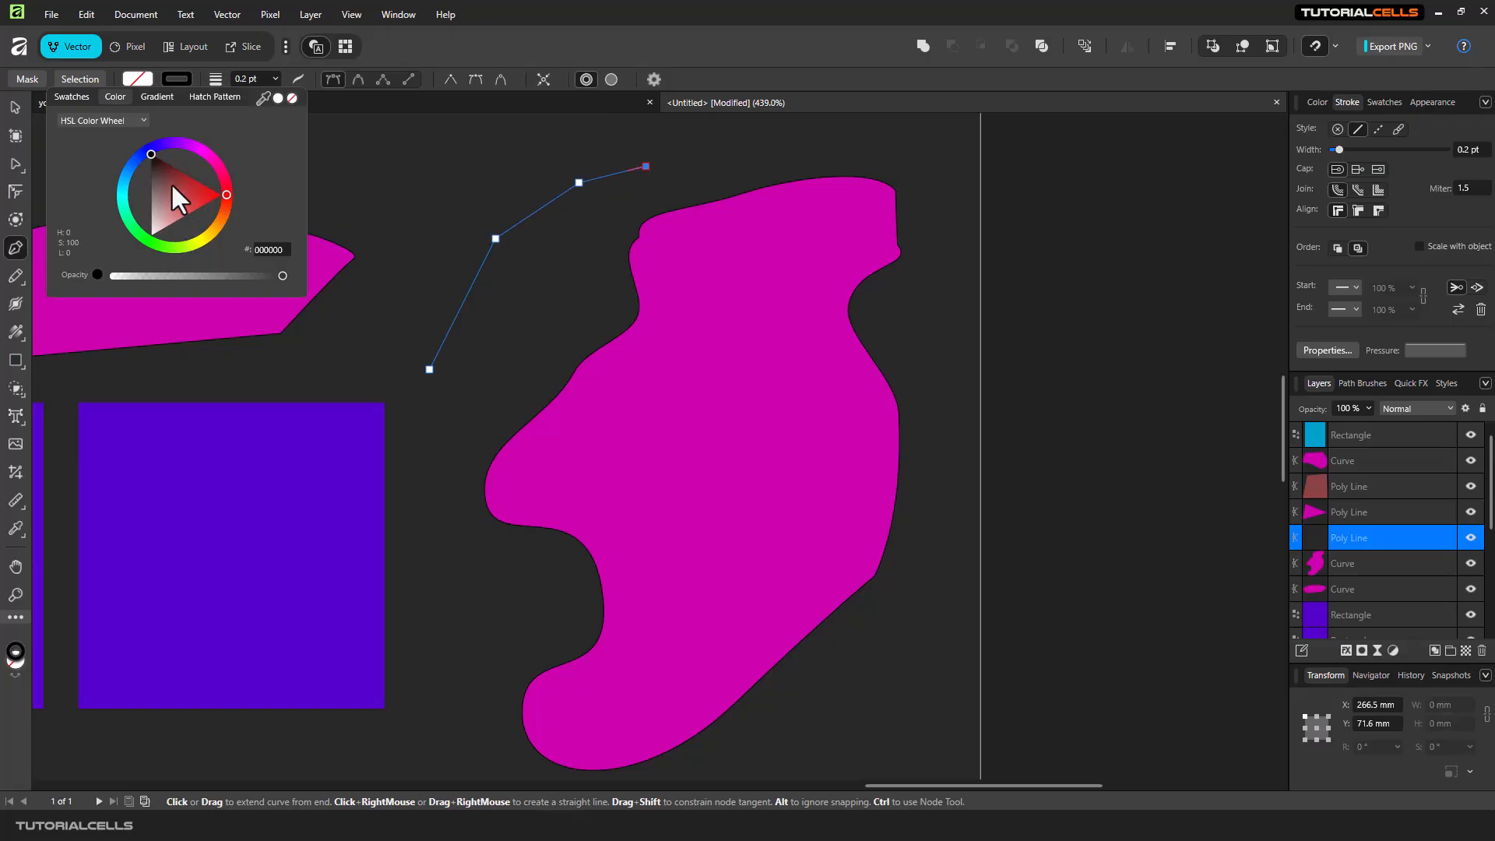
Set the new polyline's stroke width to 5 pt.
left_click(274, 78)
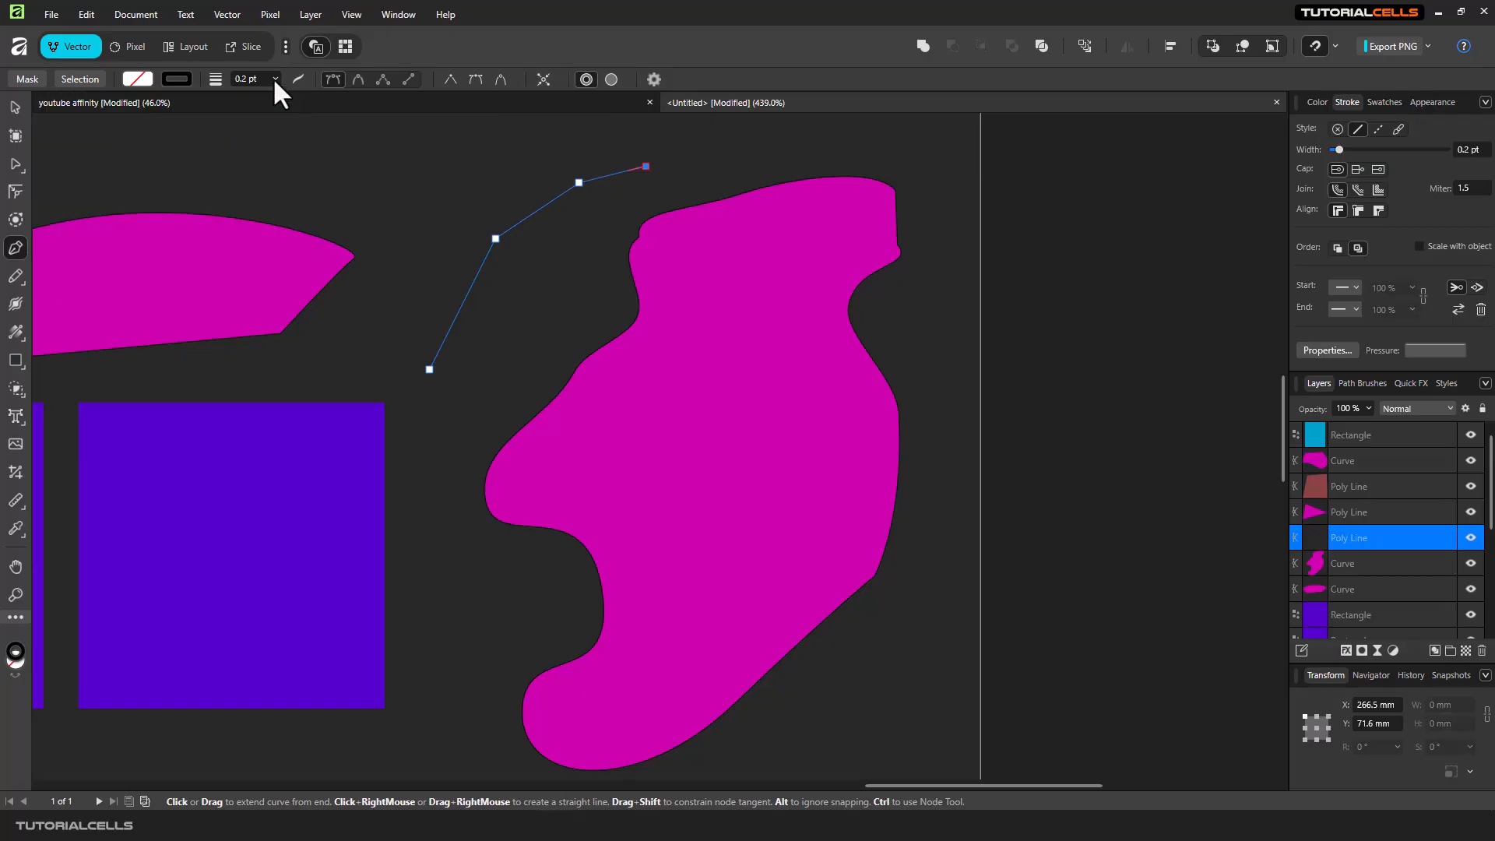
left_click(274, 78)
left_click_drag(270, 96, 301, 109)
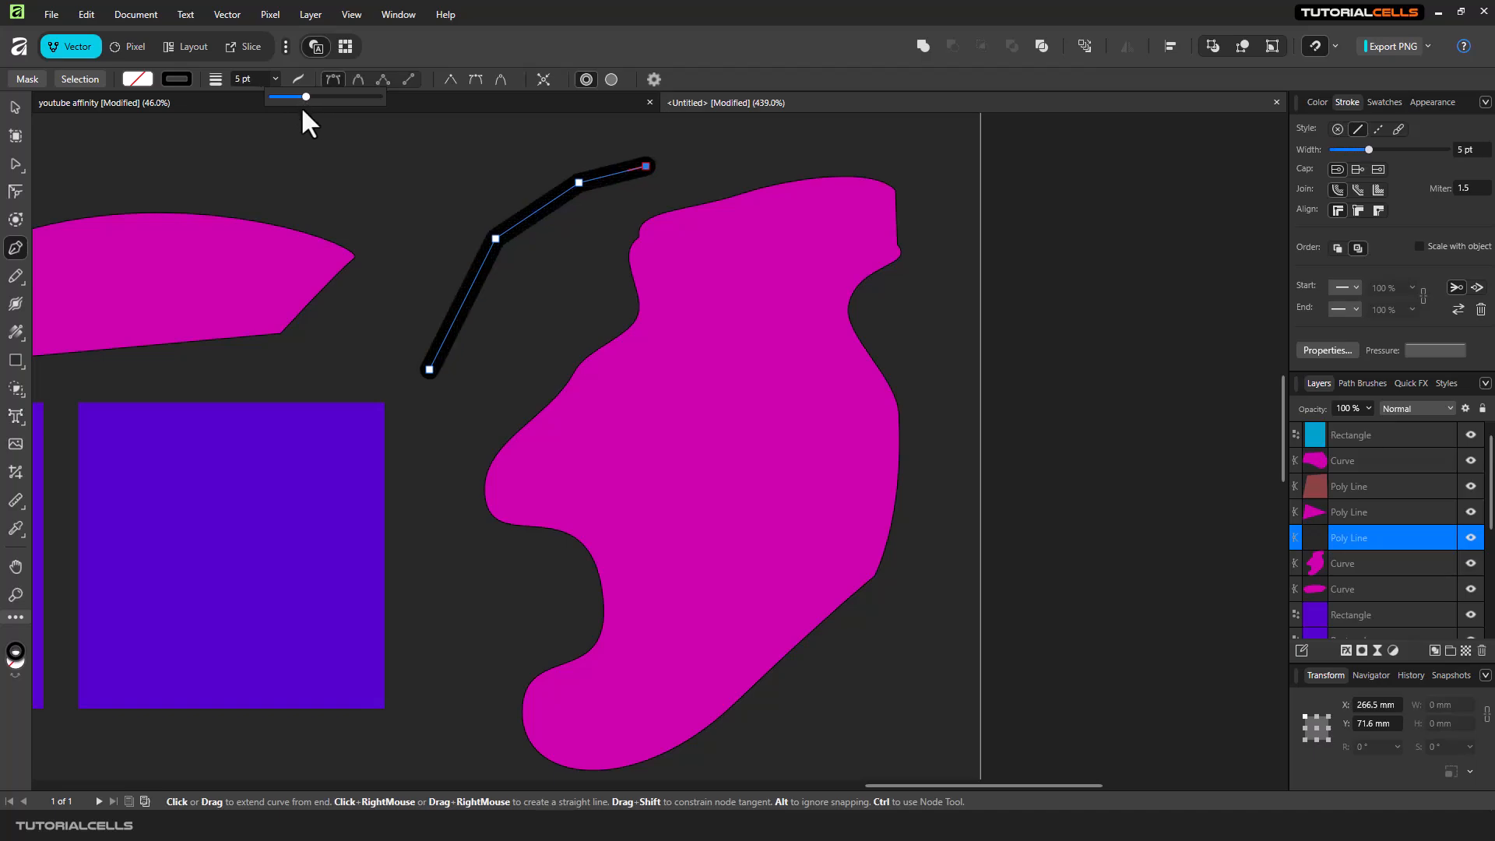
Shift the black polyline and the large magenta curve slightly to the left with the Move tool.
left_click(15, 107)
left_click_drag(514, 222, 470, 217)
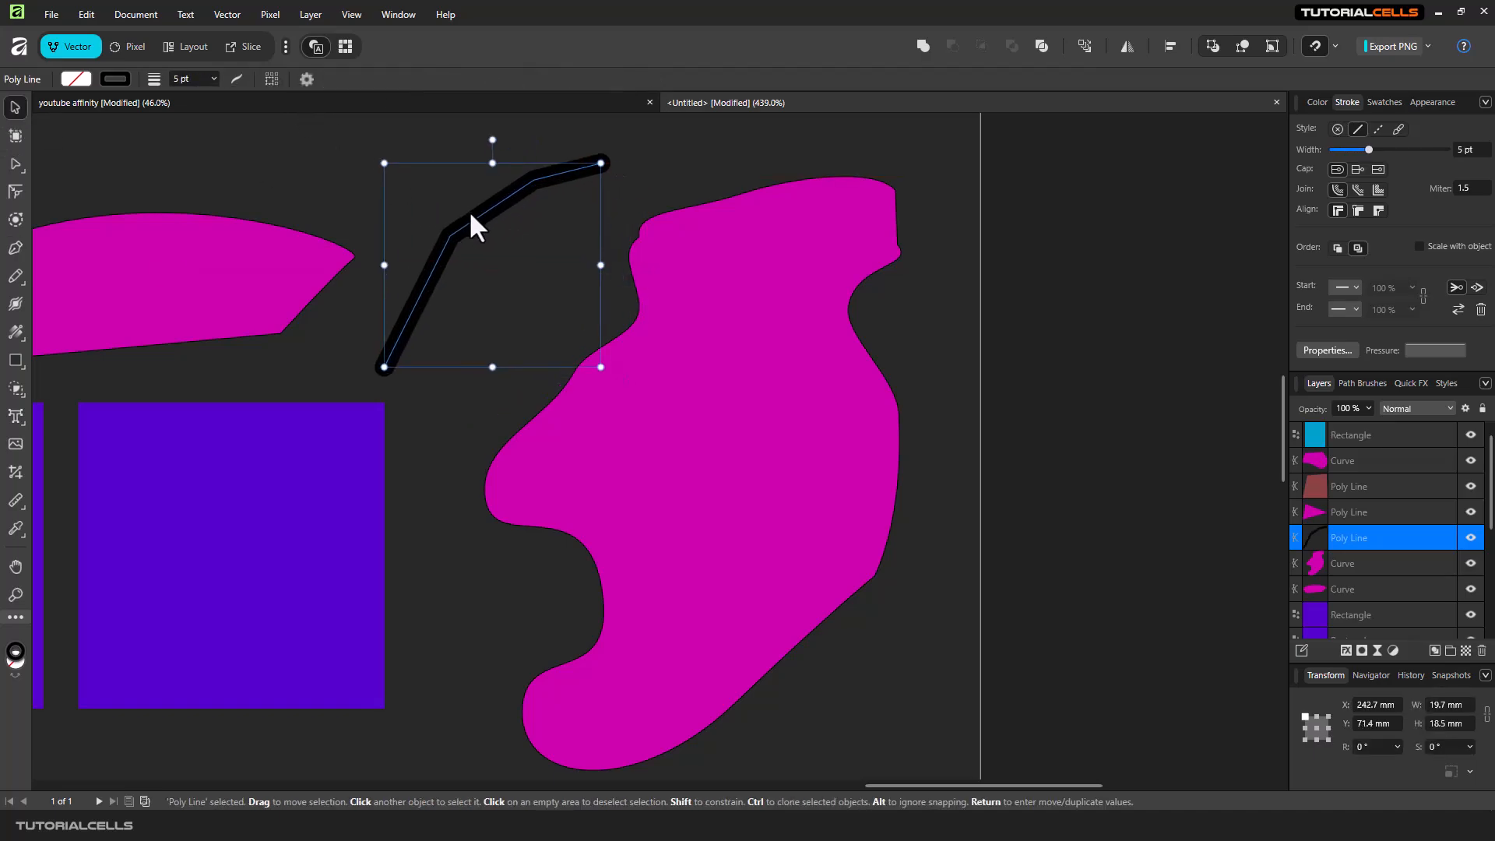
left_click(844, 303)
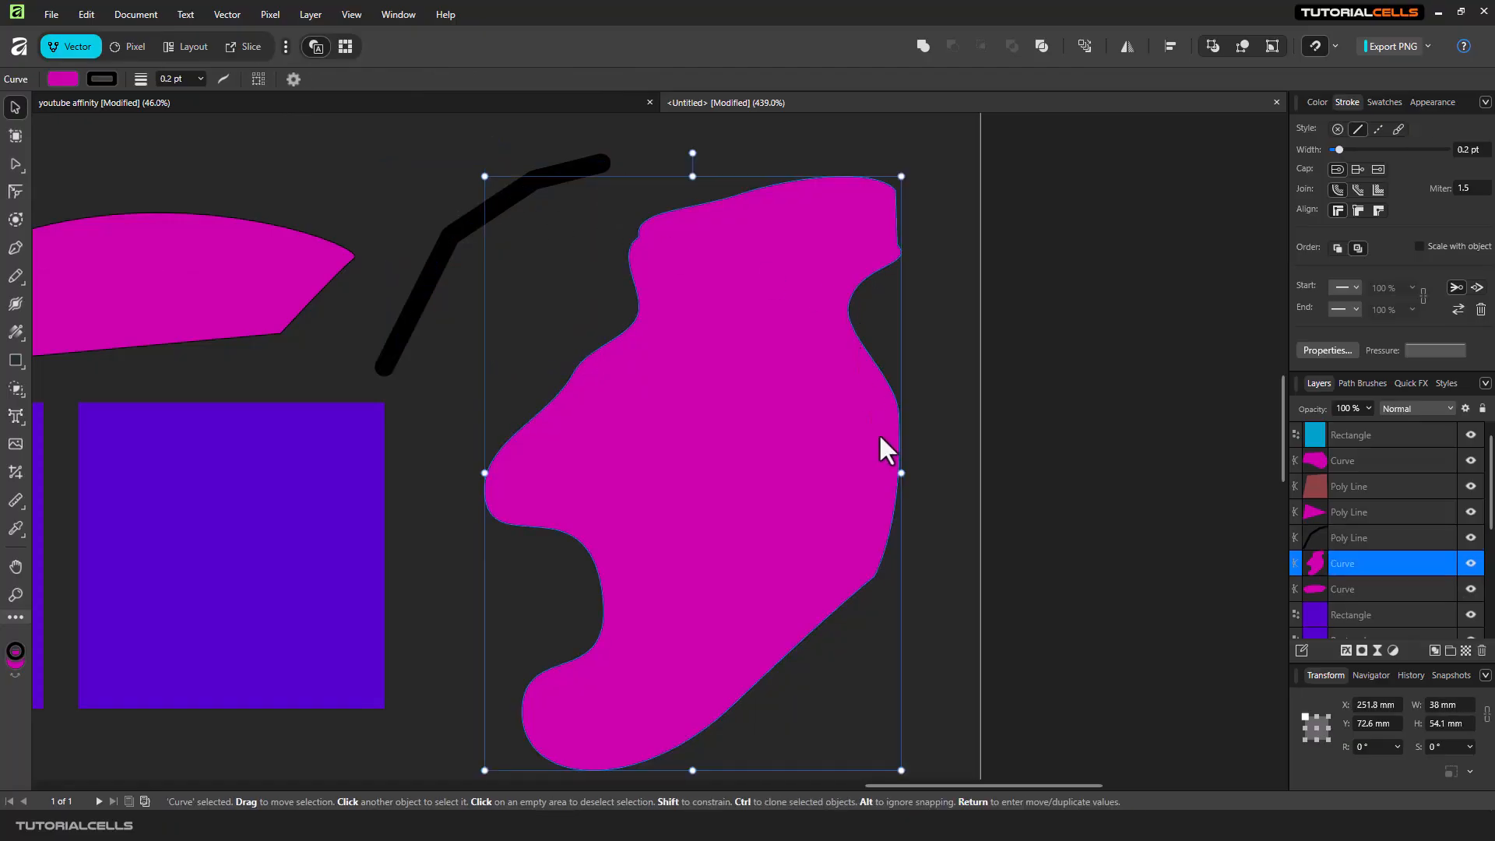
left_click_drag(823, 338, 808, 340)
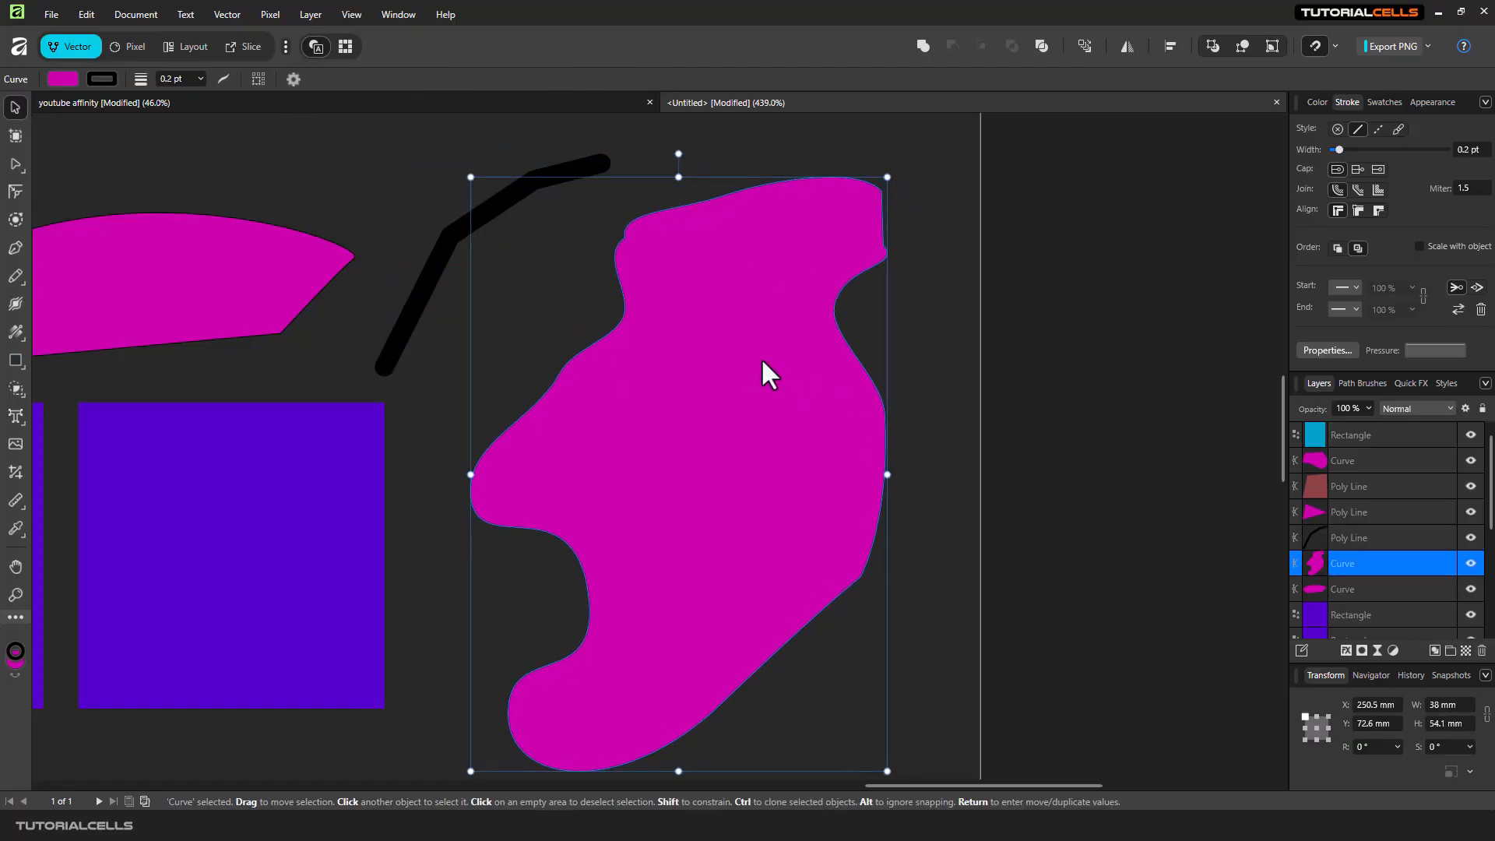
With the Node tool, delete the magenta curve's node just below its upper-right corner, and nudge the waist node and leftmost node slightly right.
key("a")
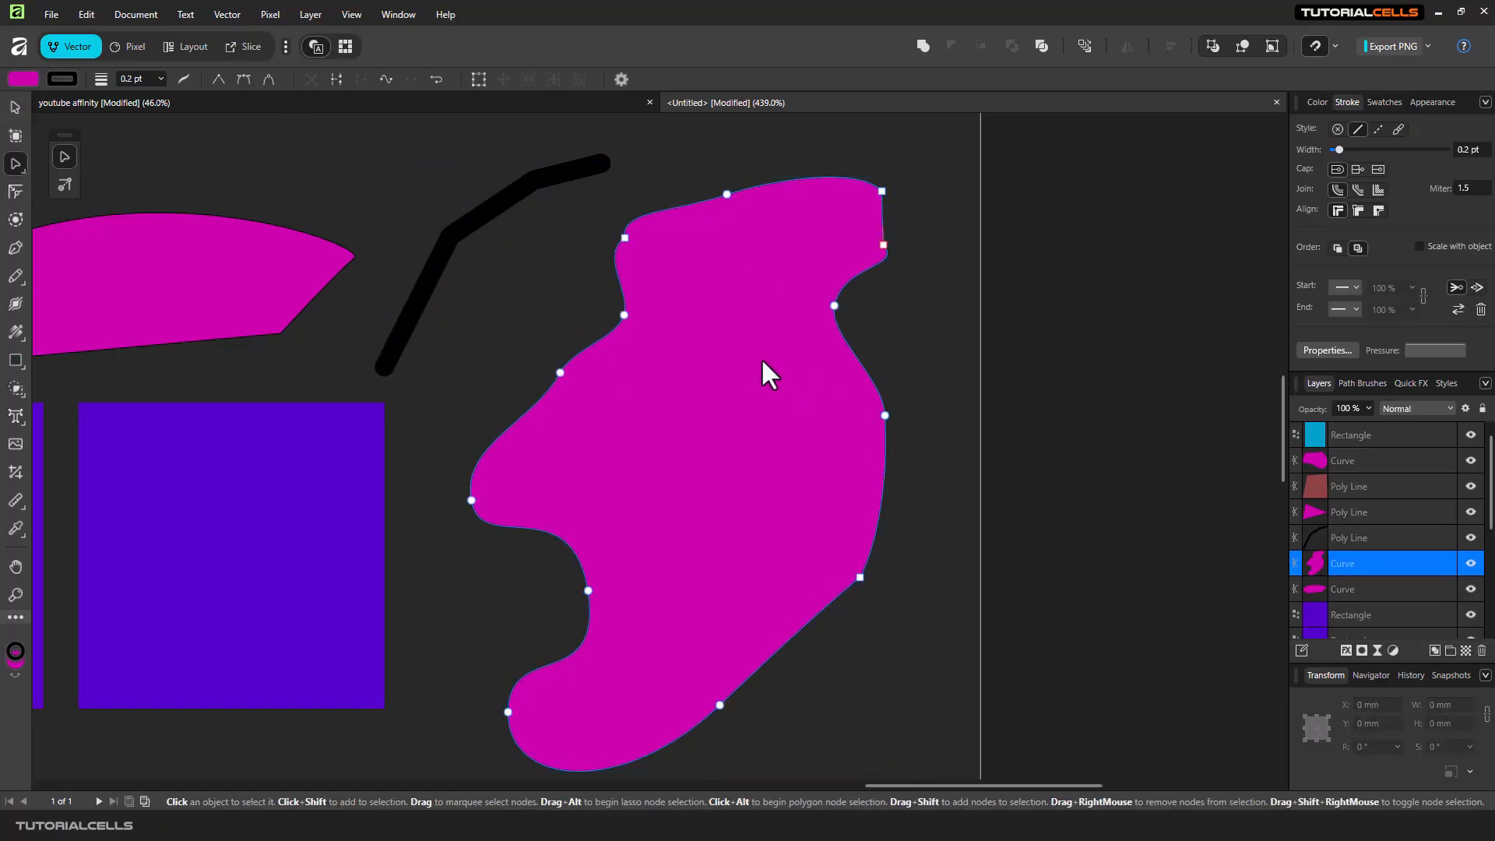
left_click_drag(883, 245, 899, 251)
right_click(899, 251)
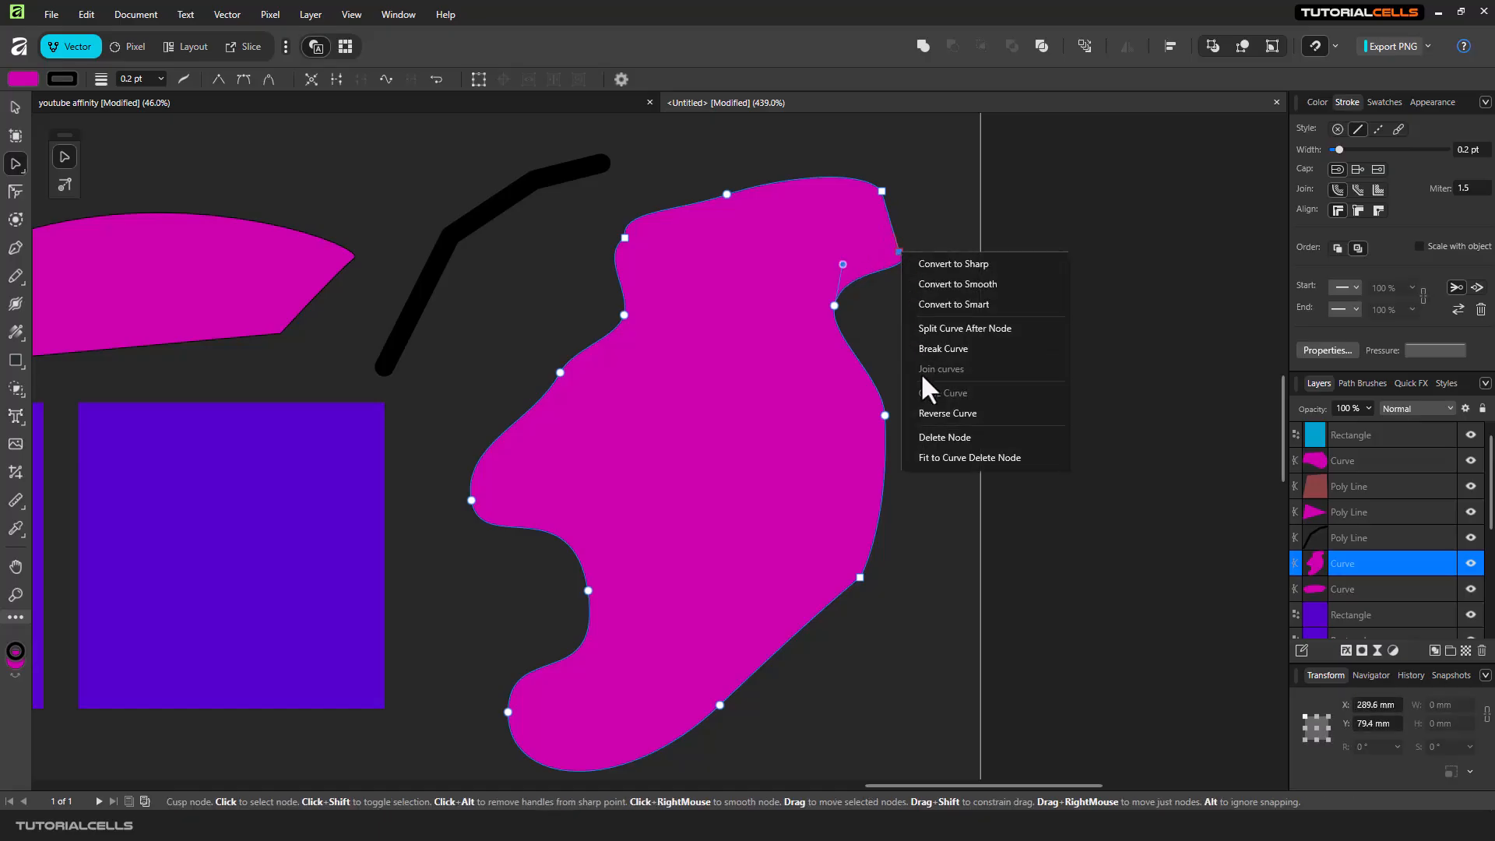
left_click(942, 437)
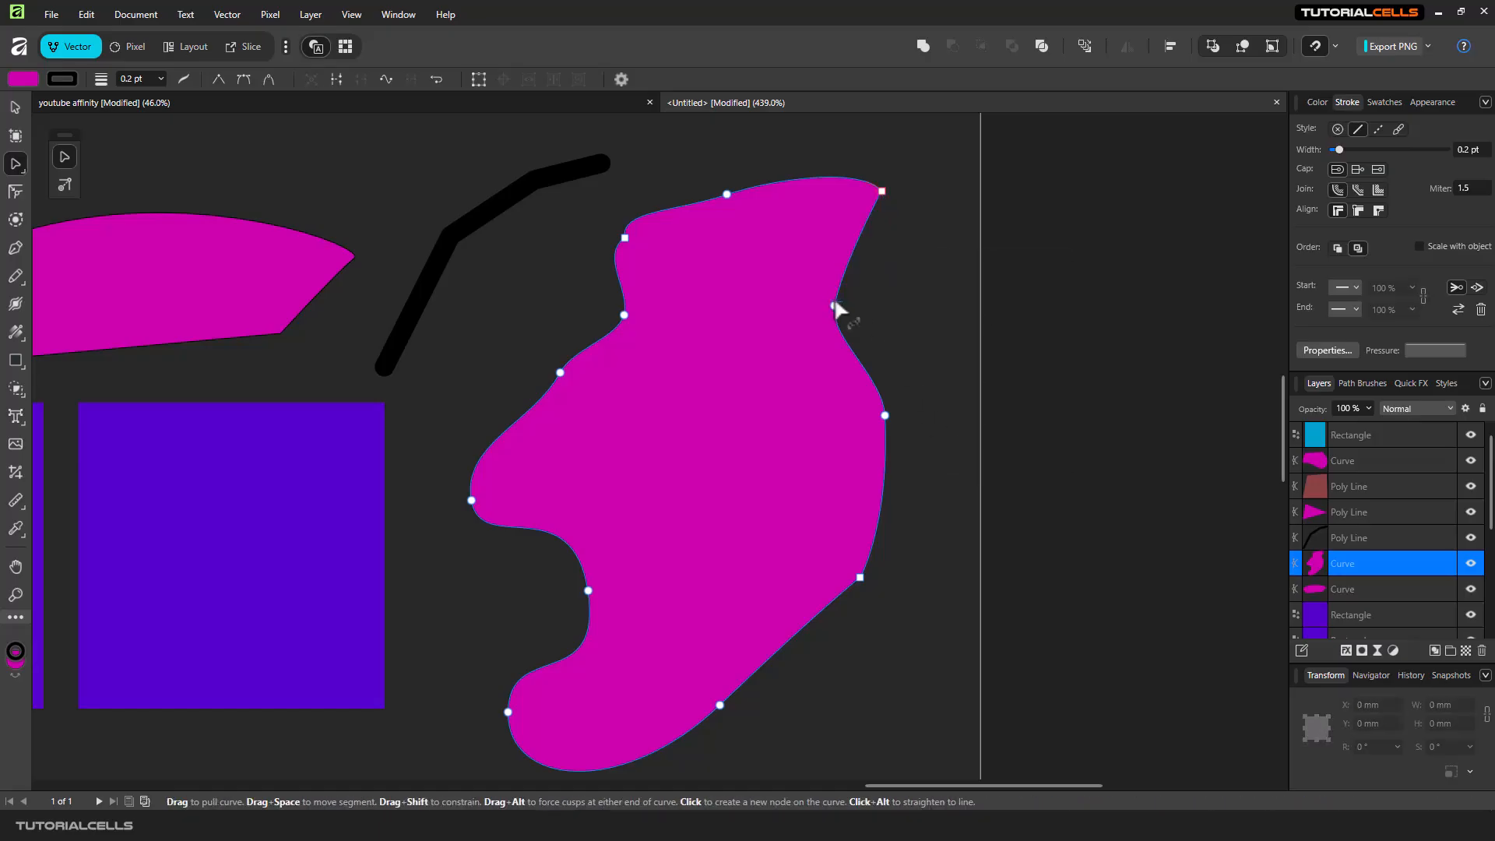
left_click_drag(834, 305, 843, 307)
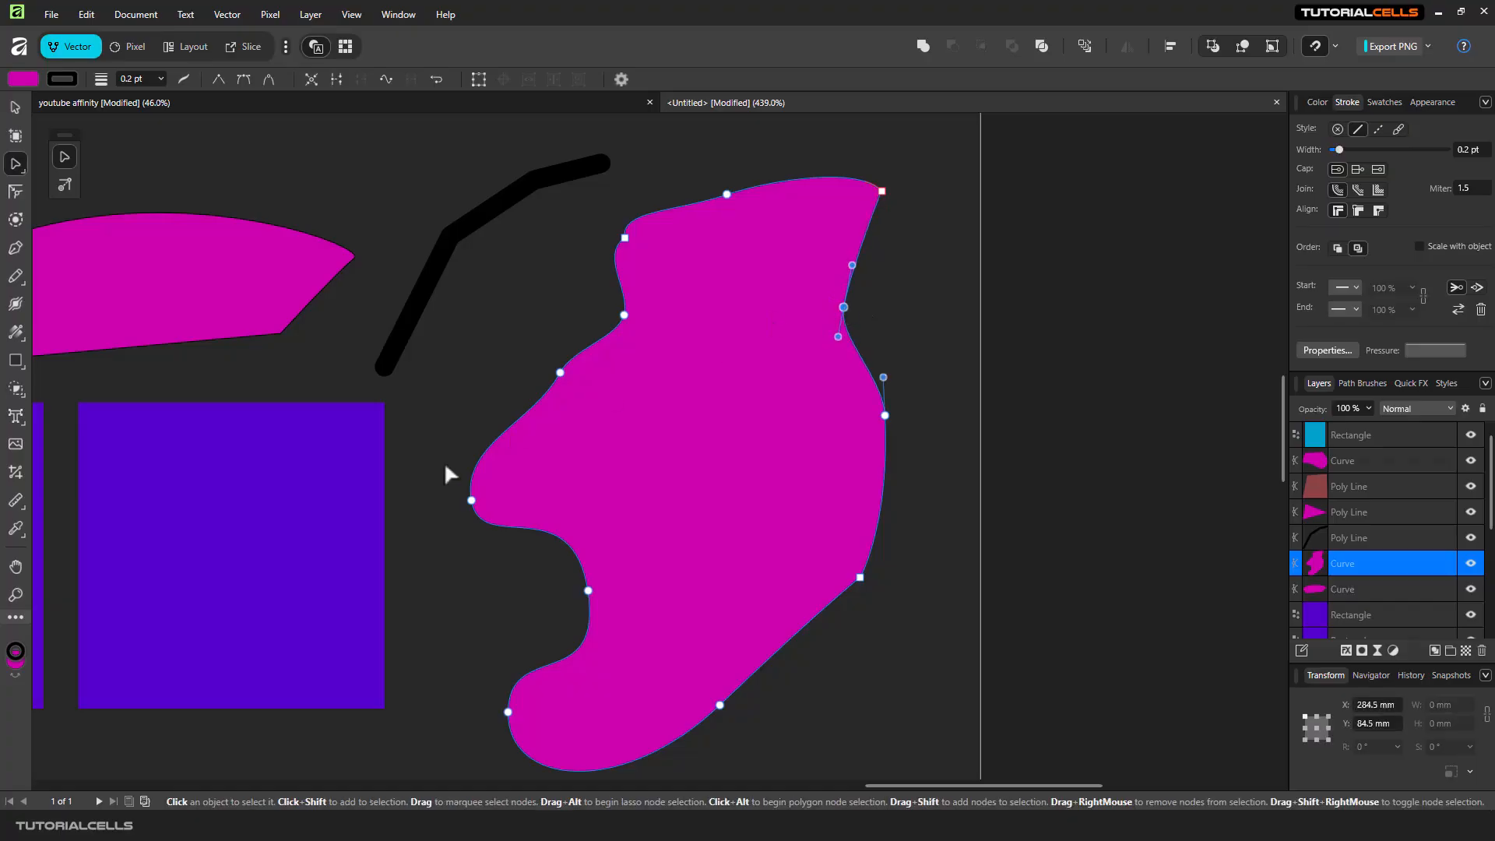
left_click_drag(470, 499, 486, 489)
Delete the curve's leftmost node with Delete Node, and undo the deletion.
right_click(484, 494)
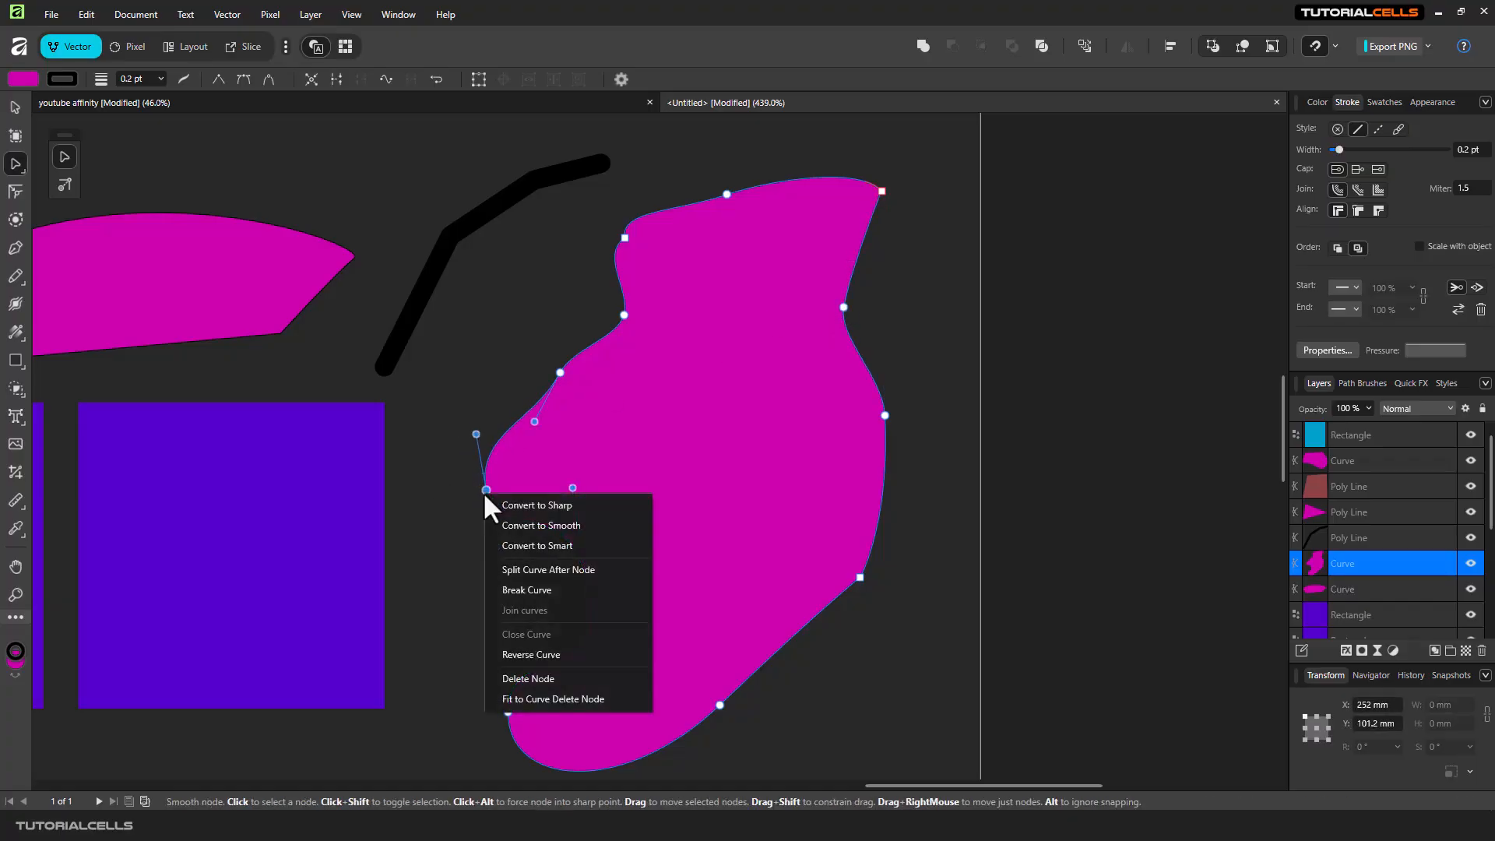
left_click(553, 677)
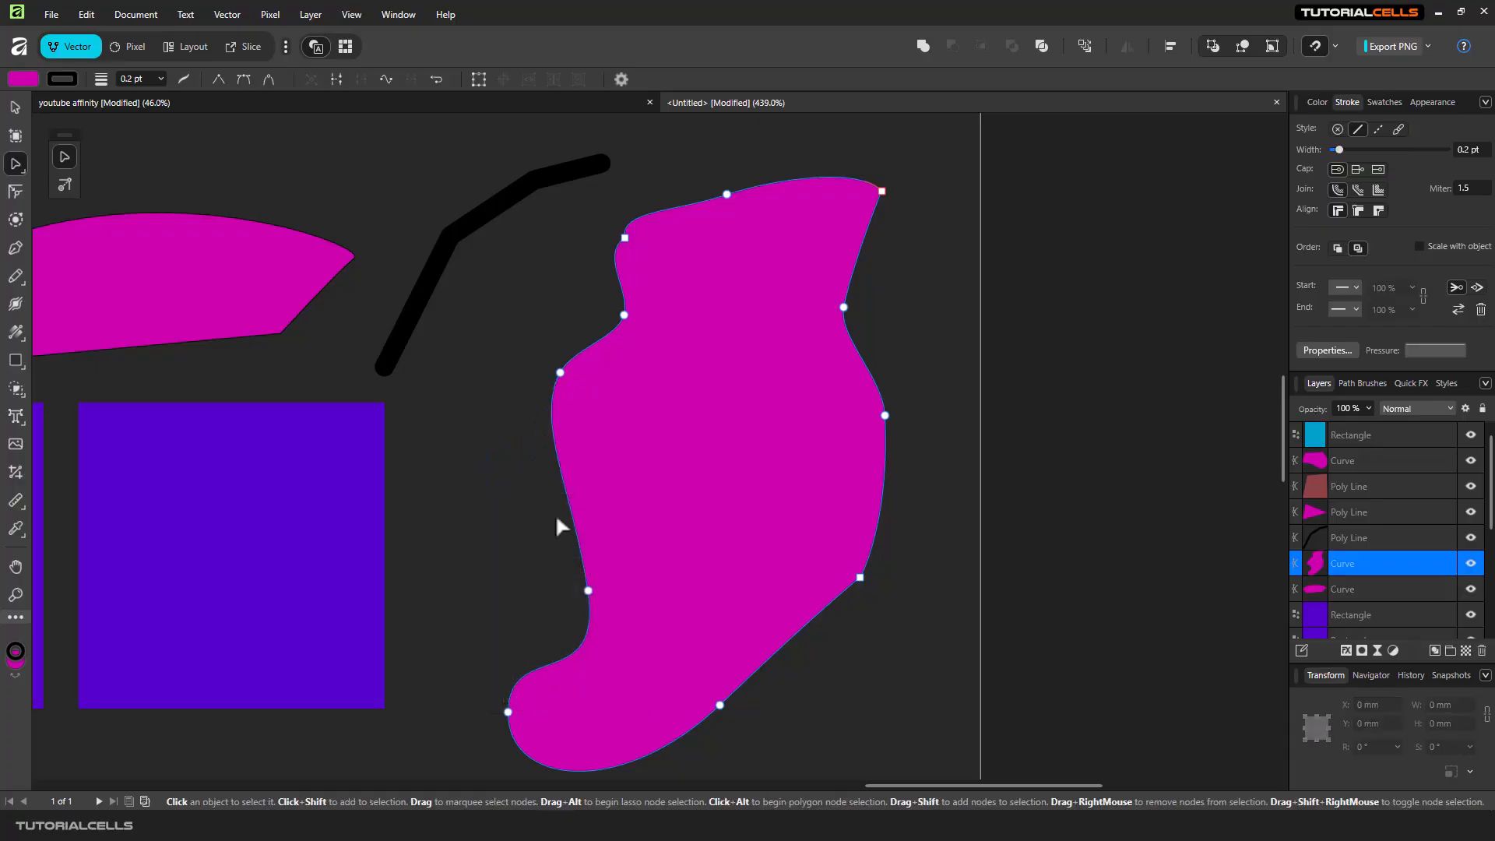
key("ctrl+z")
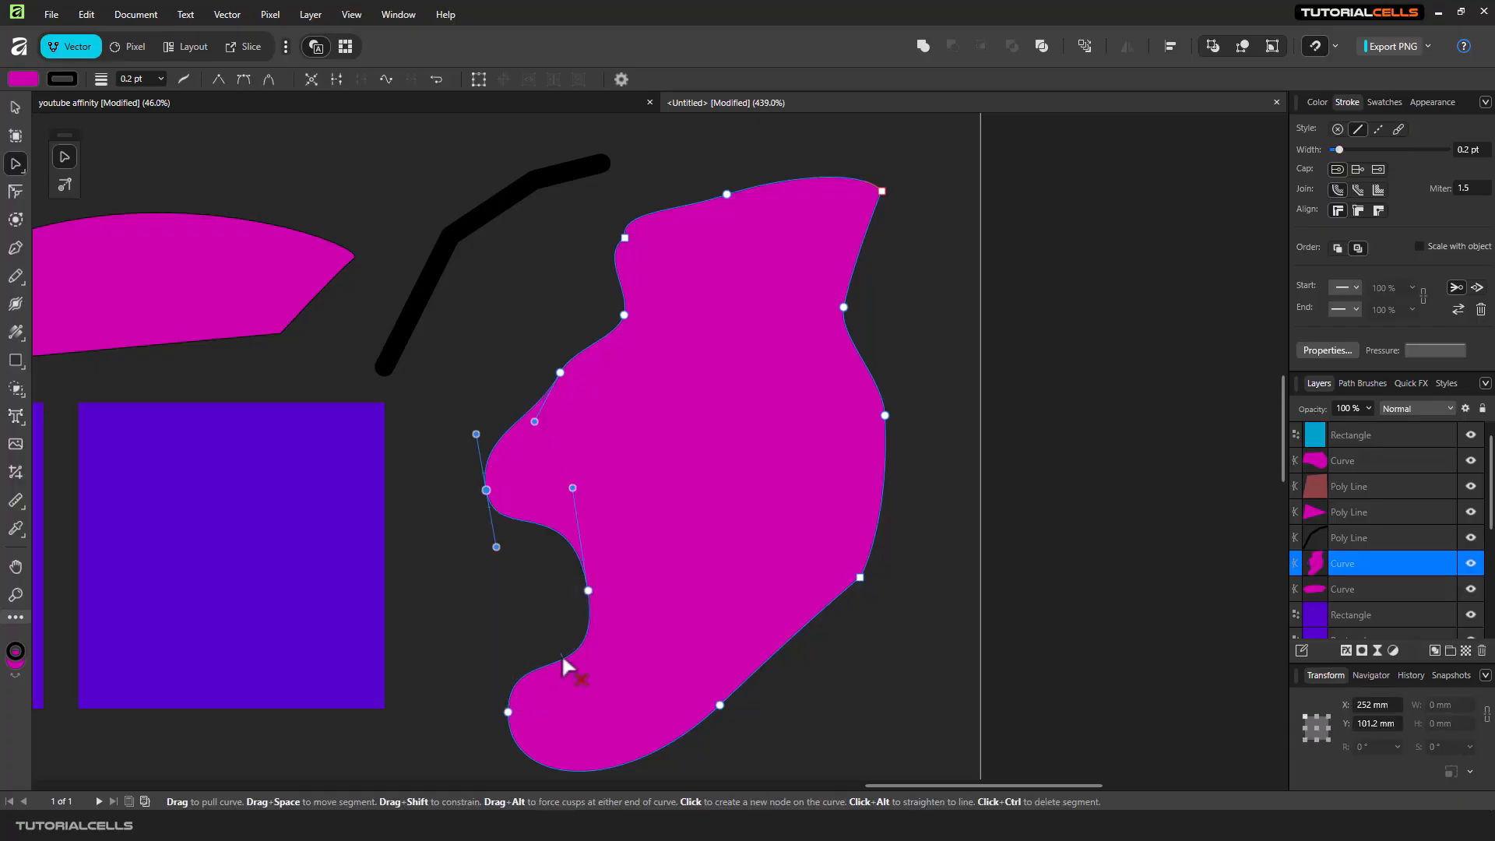
Remove the curve's leftmost node using Fit to Curve Delete Node, and shift the node above it and shorten its lower handle.
right_click(486, 490)
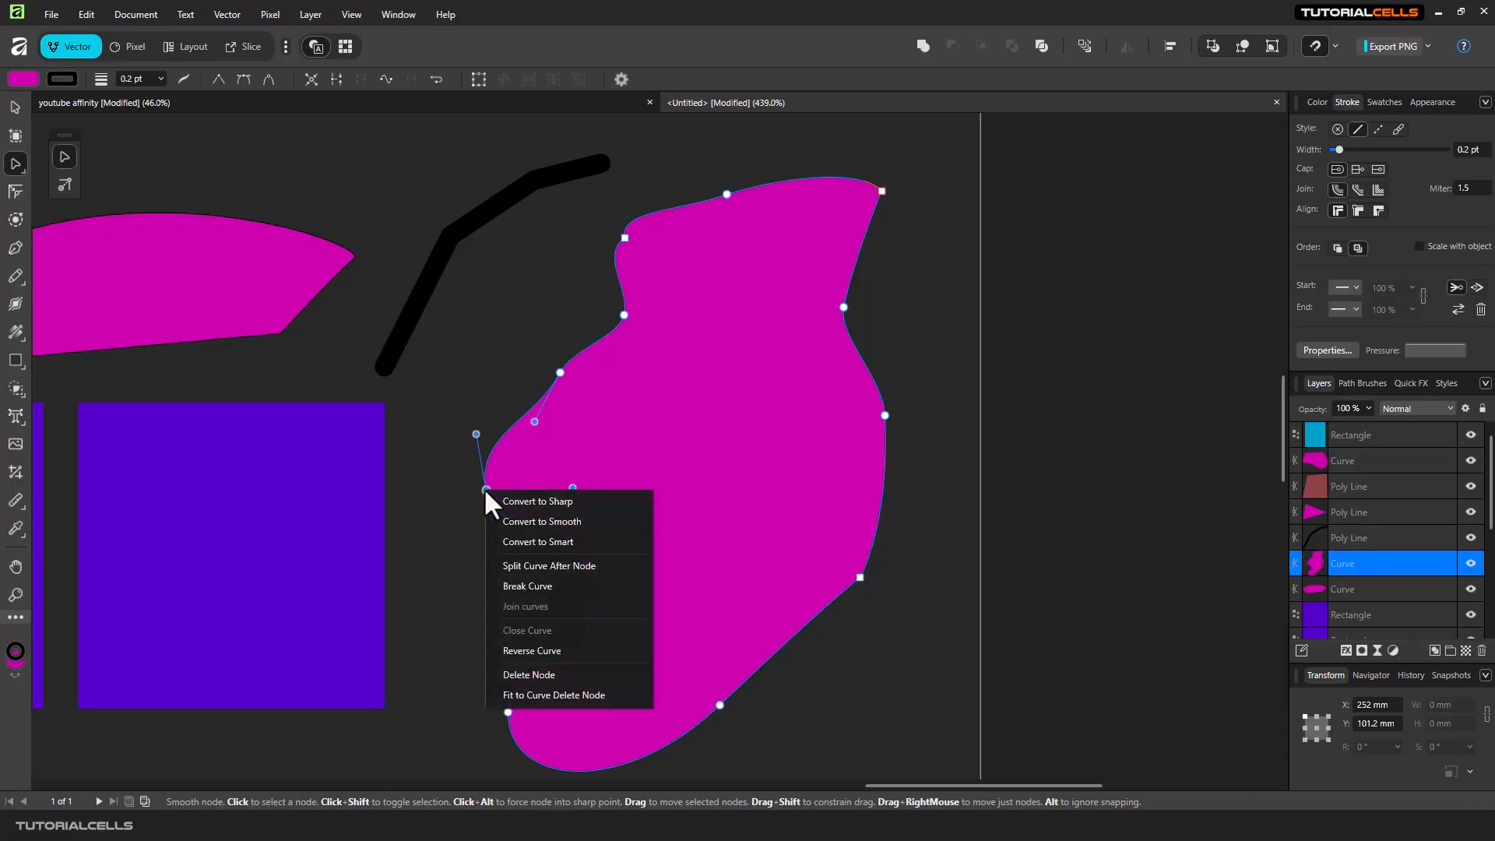
left_click(550, 706)
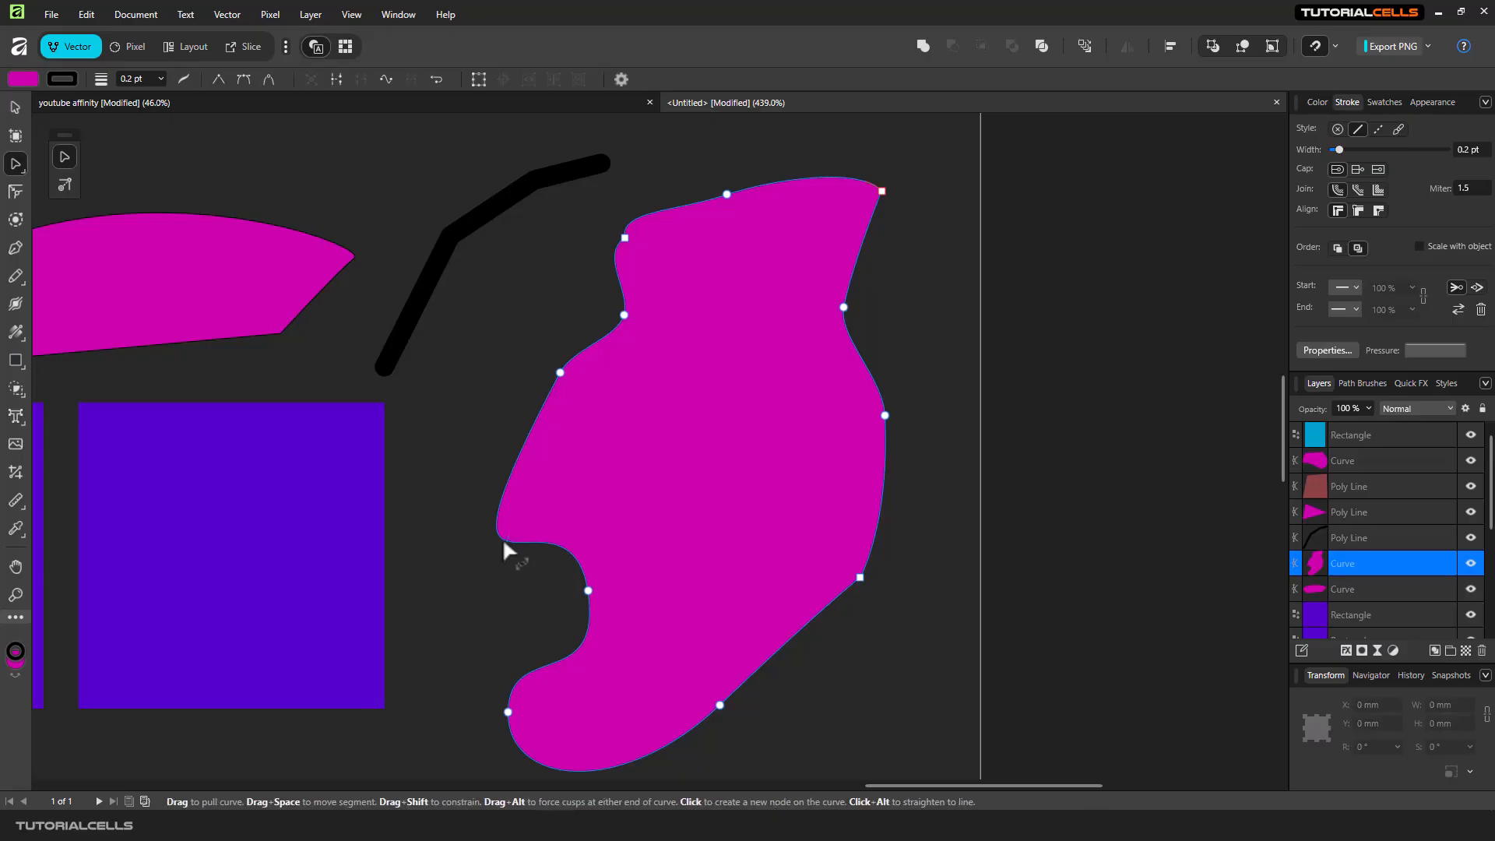
mouse_move(560, 373)
left_mouse_down()
mouse_move(534, 384)
mouse_move(552, 367)
left_mouse_up()
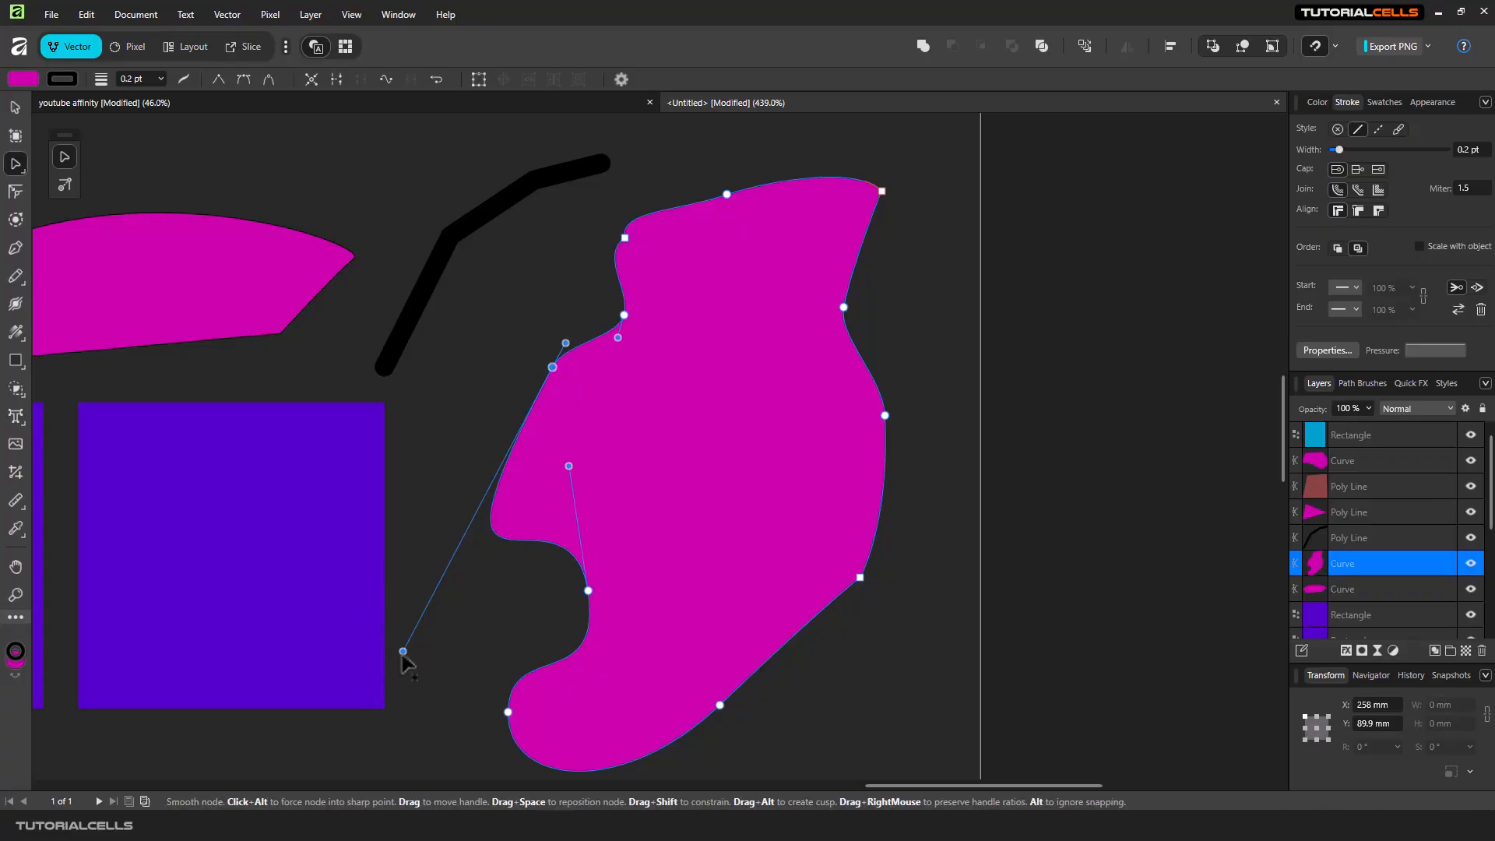
left_click_drag(403, 651, 456, 514)
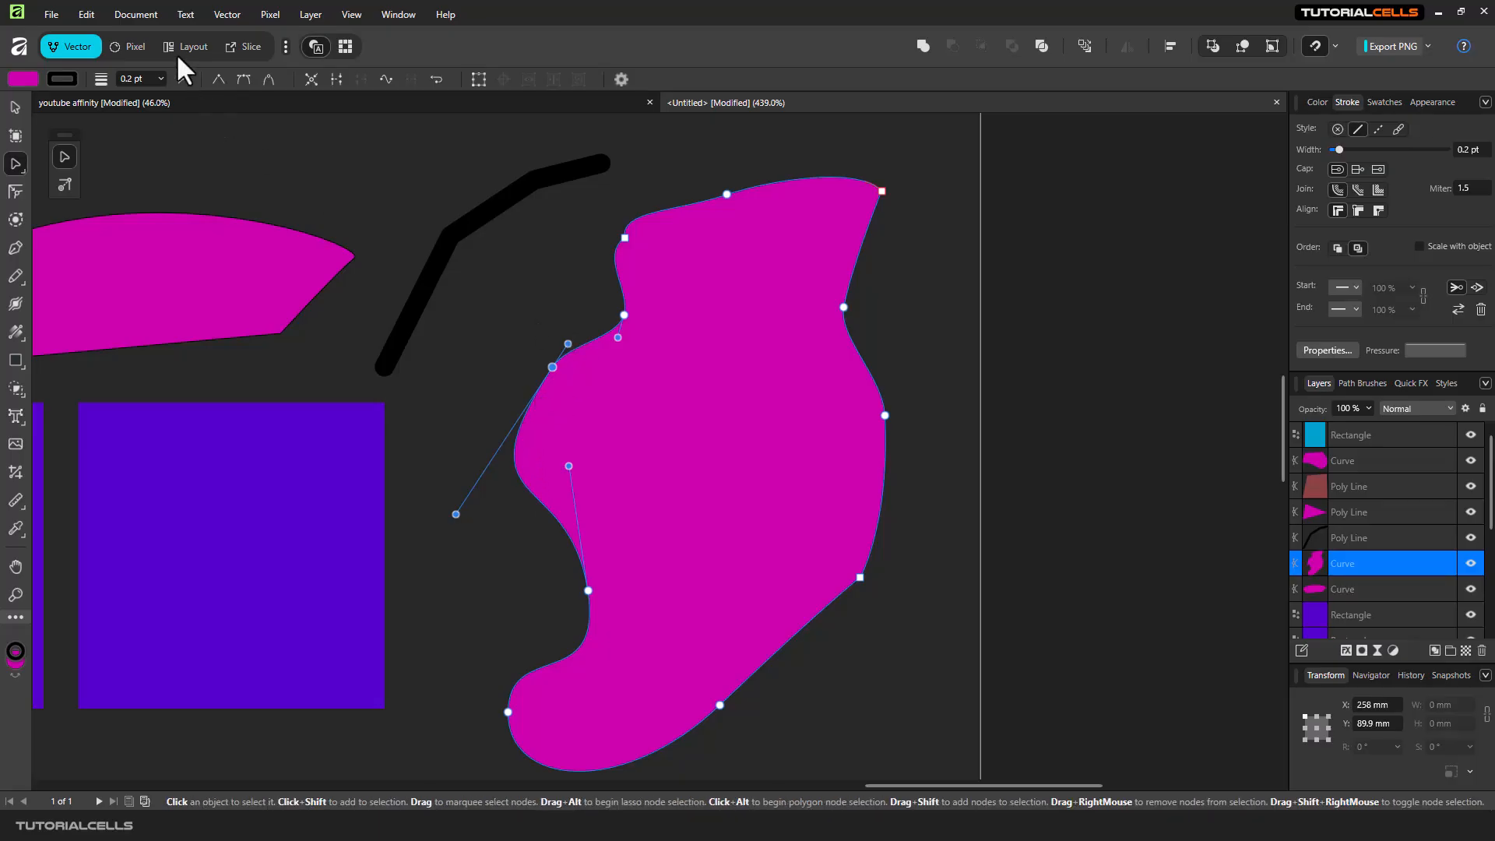
Select the magenta curve's five upper nodes together, and turn on the transform box for them.
left_click(724, 265)
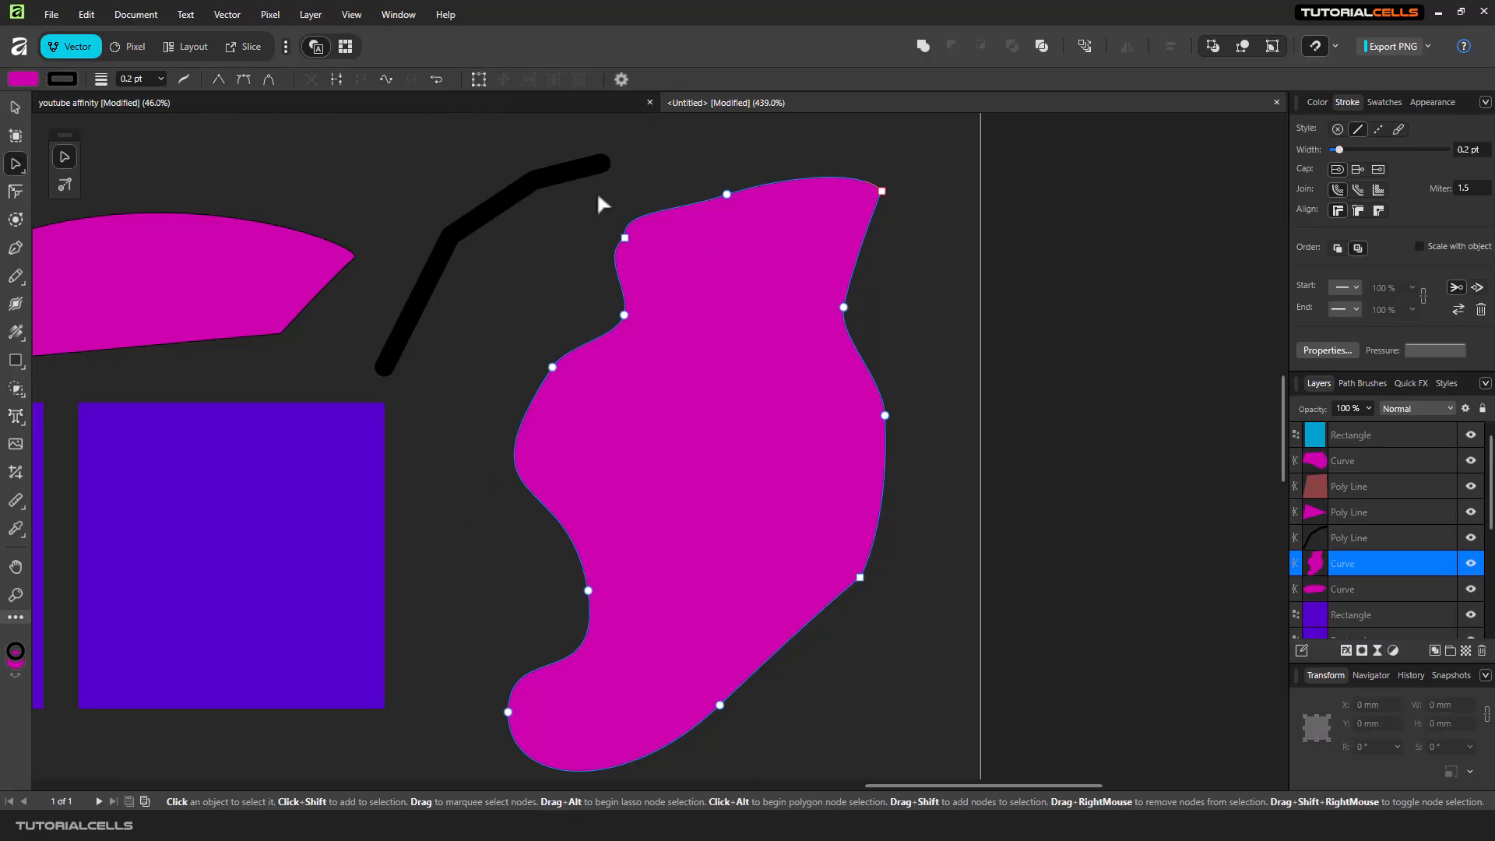
left_click_drag(555, 146, 894, 320)
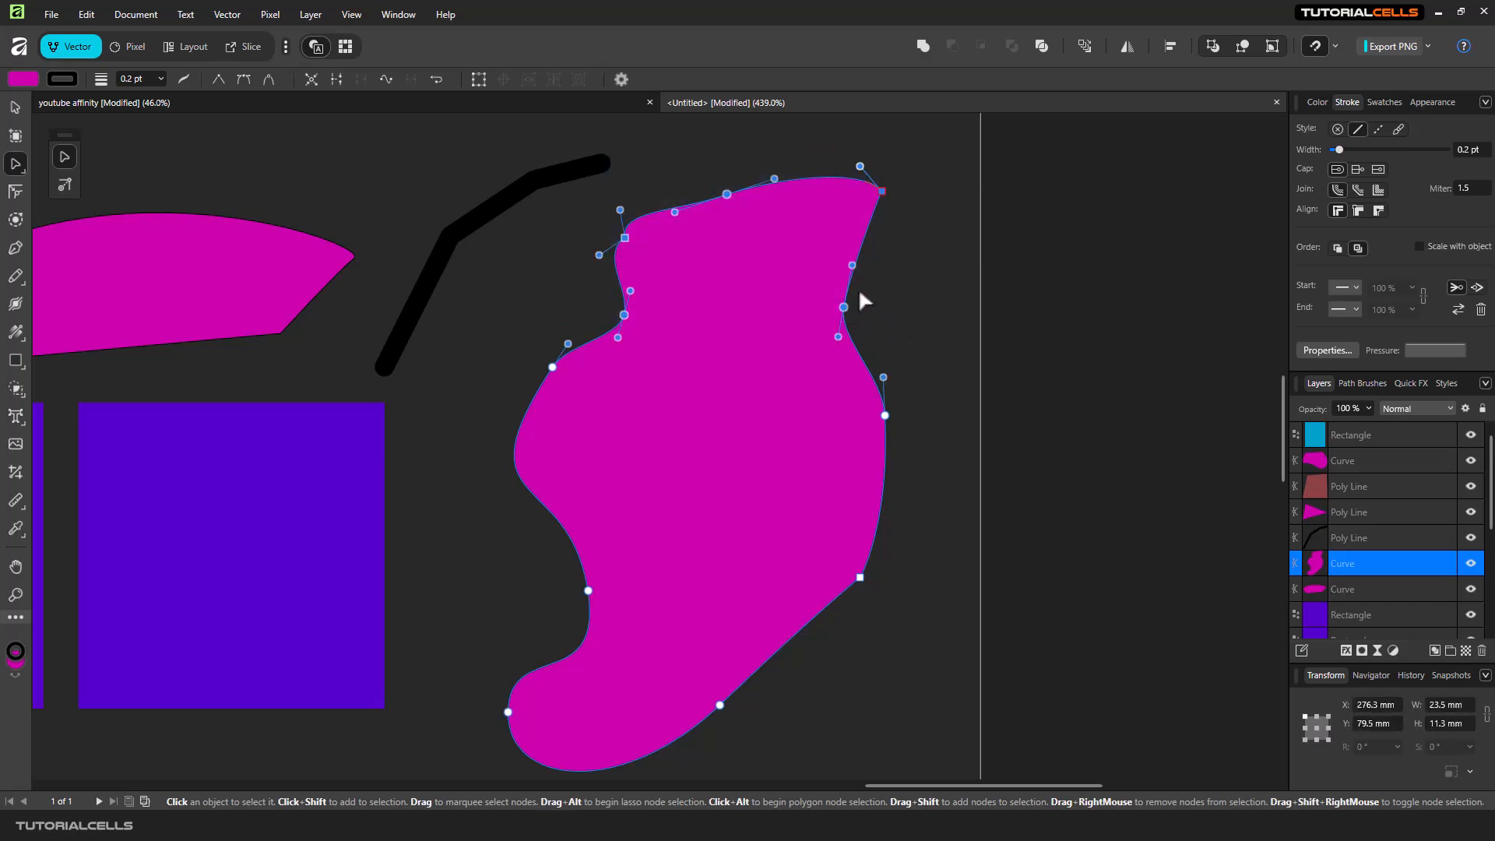
left_click(478, 78)
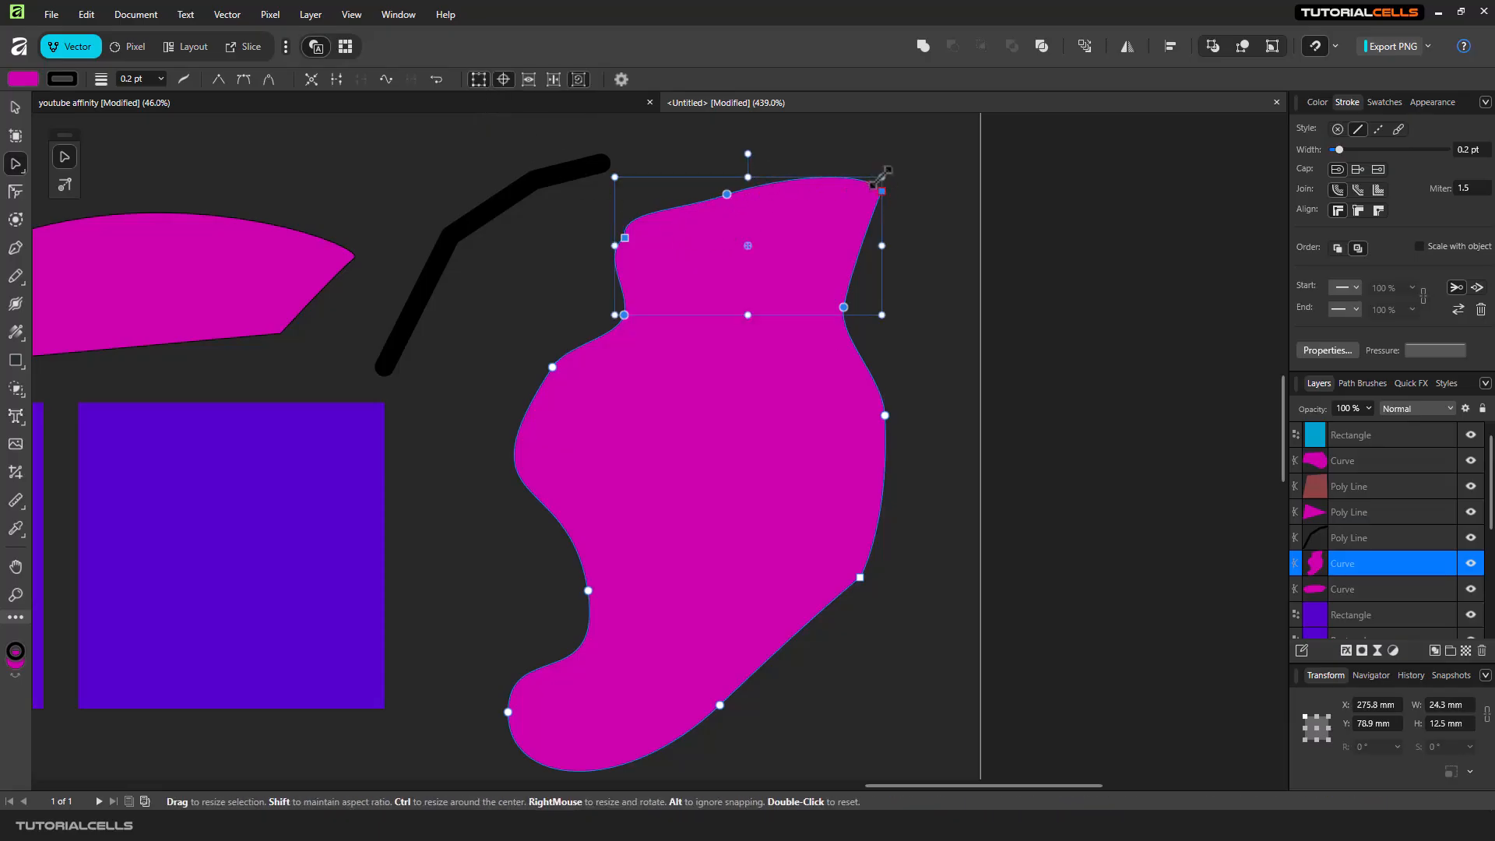
Stretch the selected upper nodes slightly upward, move them a little left, and rotate them slightly with the transform box.
mouse_move(881, 177)
left_mouse_down()
mouse_move(846, 185)
mouse_move(882, 161)
left_mouse_up()
mouse_move(774, 227)
left_mouse_down()
mouse_move(714, 223)
mouse_move(761, 225)
left_mouse_up()
mouse_move(740, 130)
left_mouse_down()
mouse_move(712, 131)
mouse_move(735, 139)
left_mouse_up()
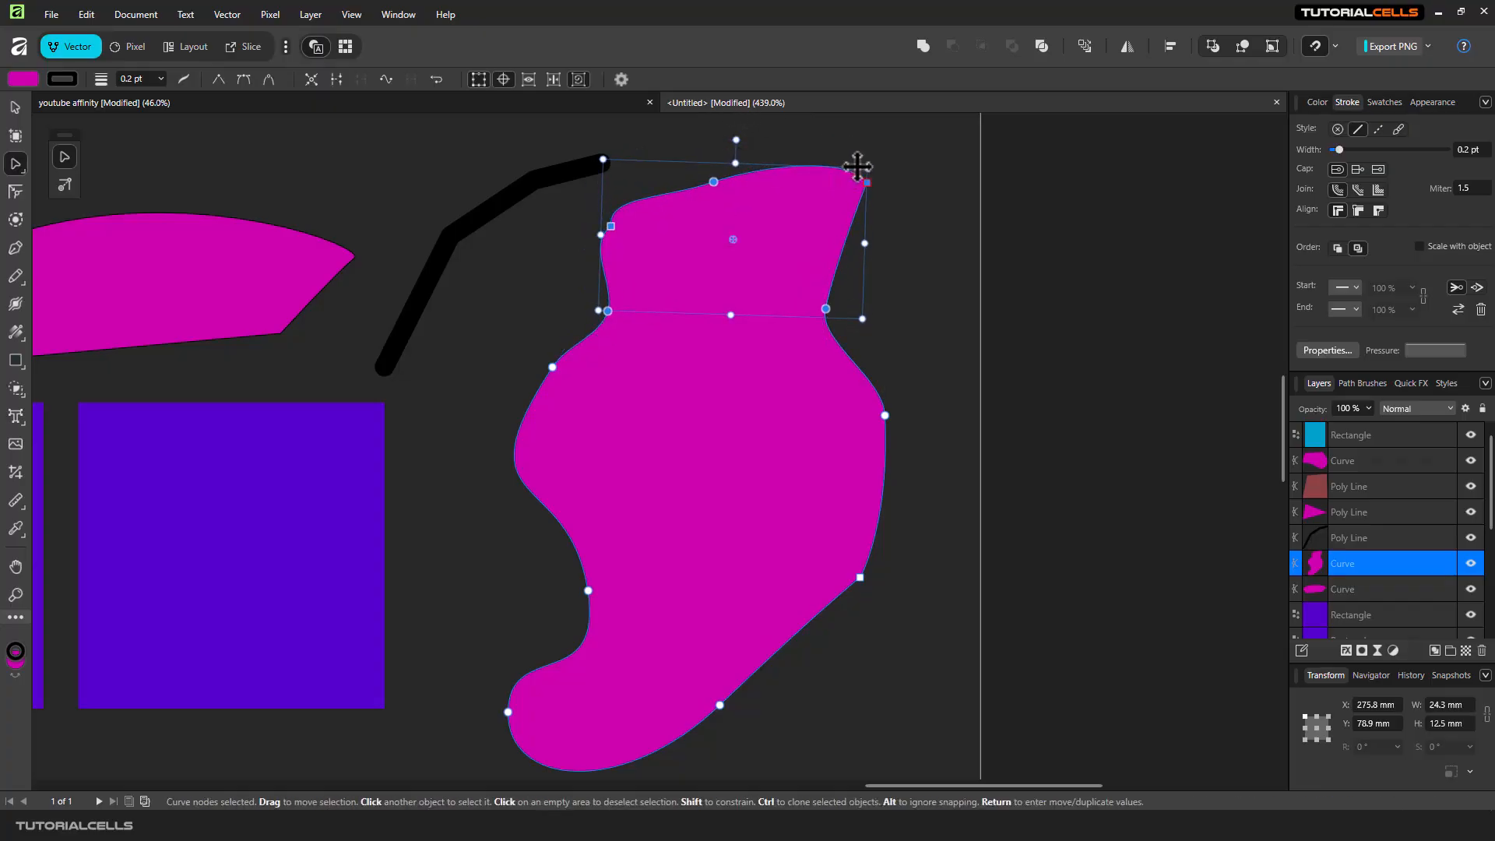
mouse_move(863, 166)
left_mouse_down()
mouse_move(874, 151)
mouse_move(867, 163)
left_mouse_up()
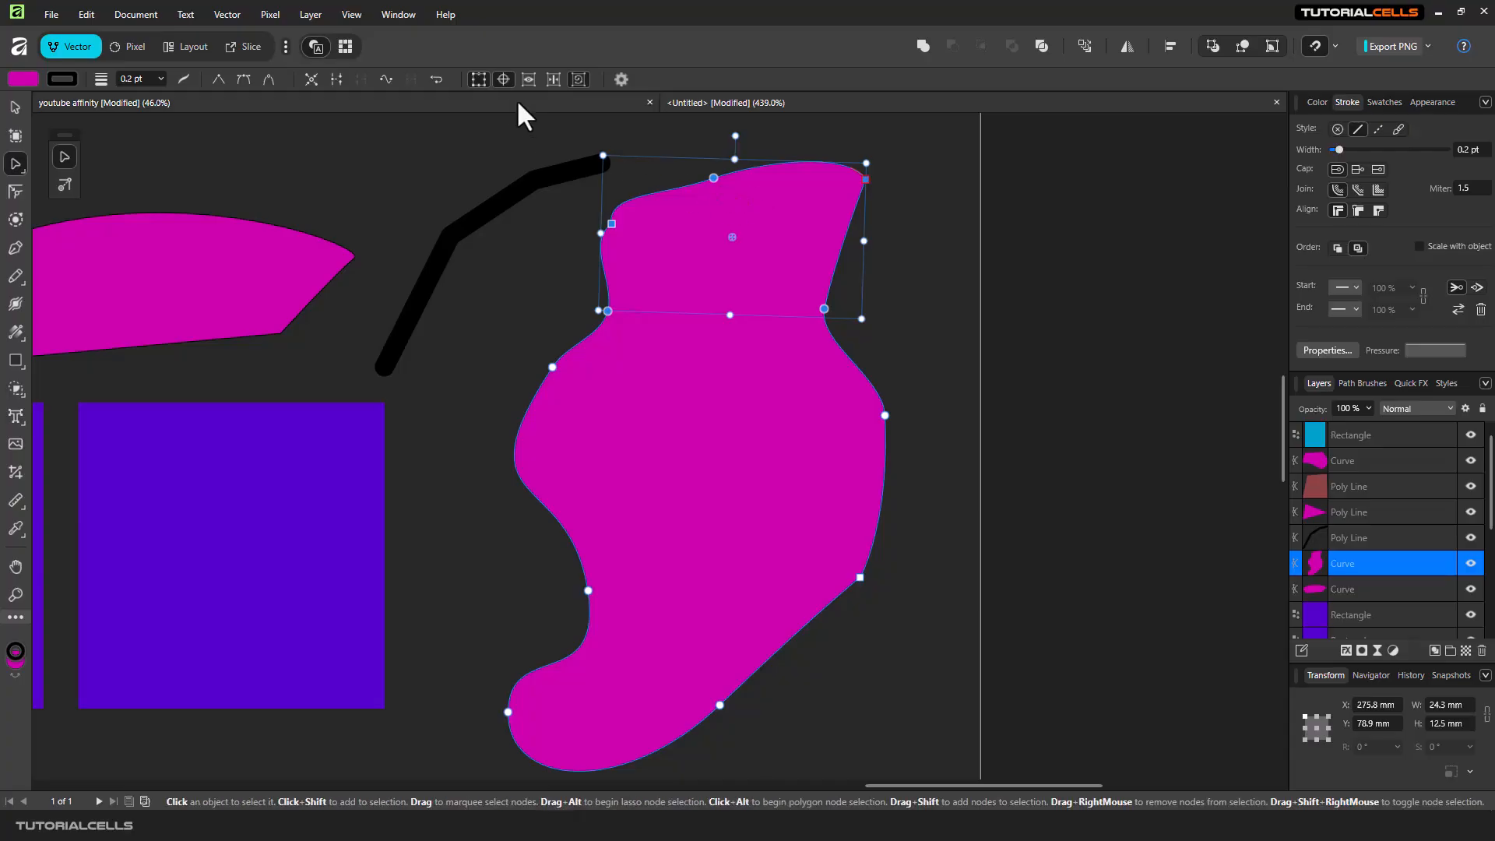
Enable the transform origin, reposition it inside the selected nodes' box, and rotate the nodes slightly around it in both directions.
left_click(503, 80)
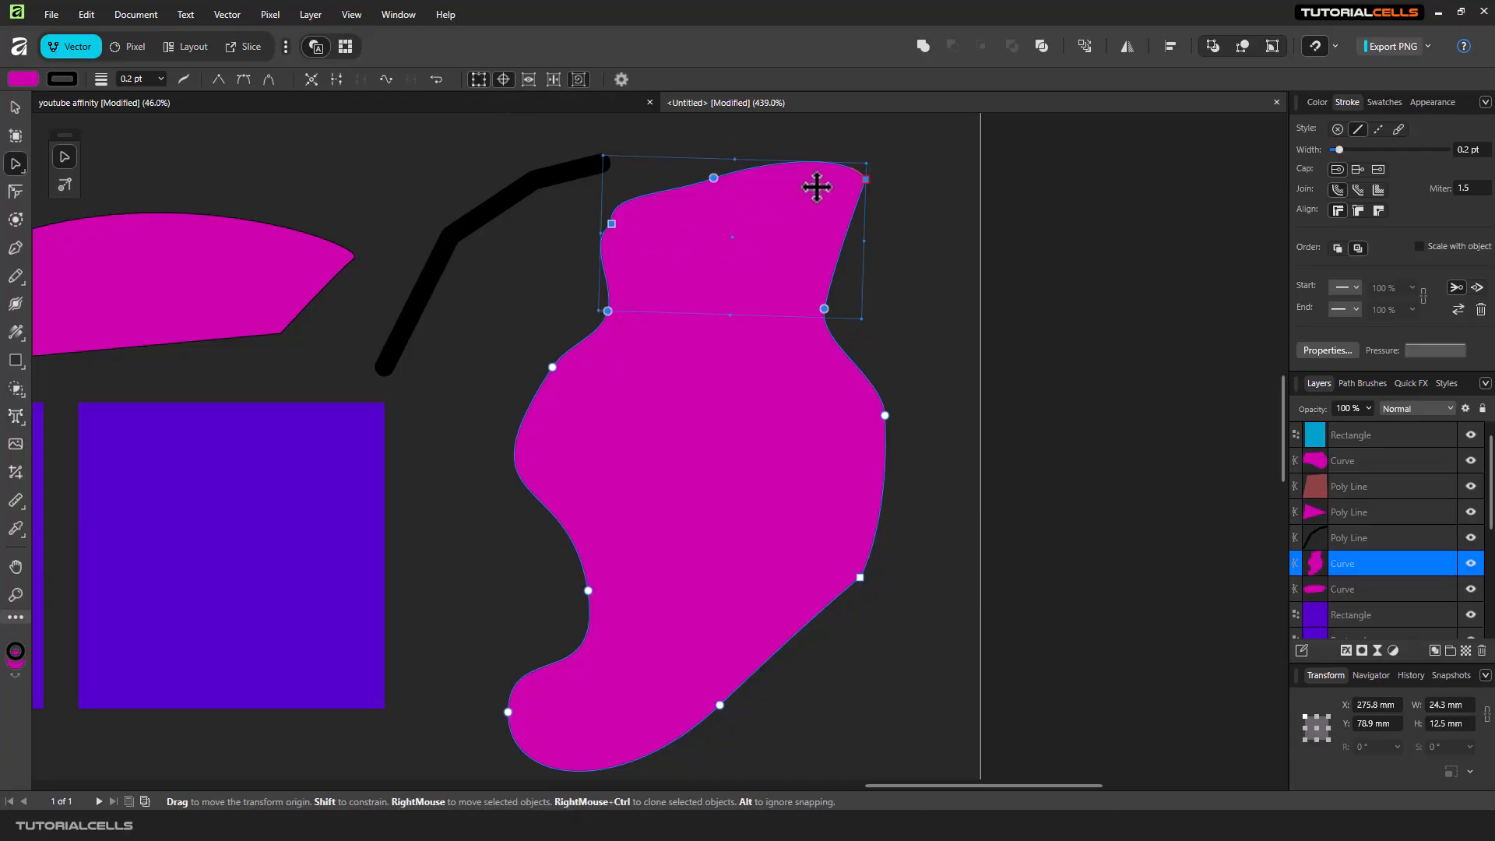
left_click_drag(817, 187, 818, 189)
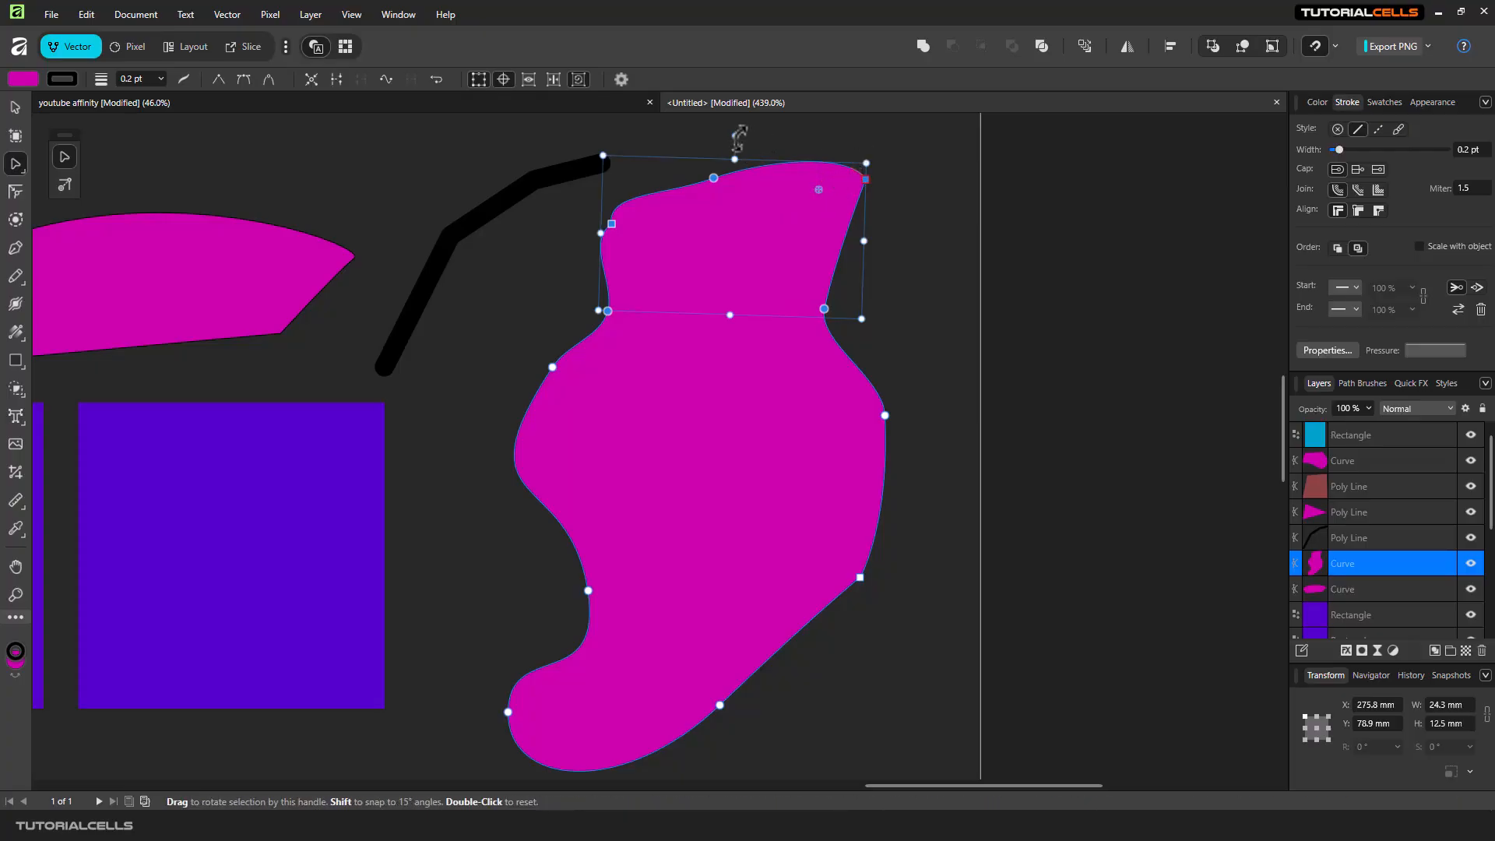
mouse_move(738, 134)
left_mouse_down()
mouse_move(770, 141)
mouse_move(738, 161)
mouse_move(749, 152)
mouse_move(736, 145)
left_mouse_up()
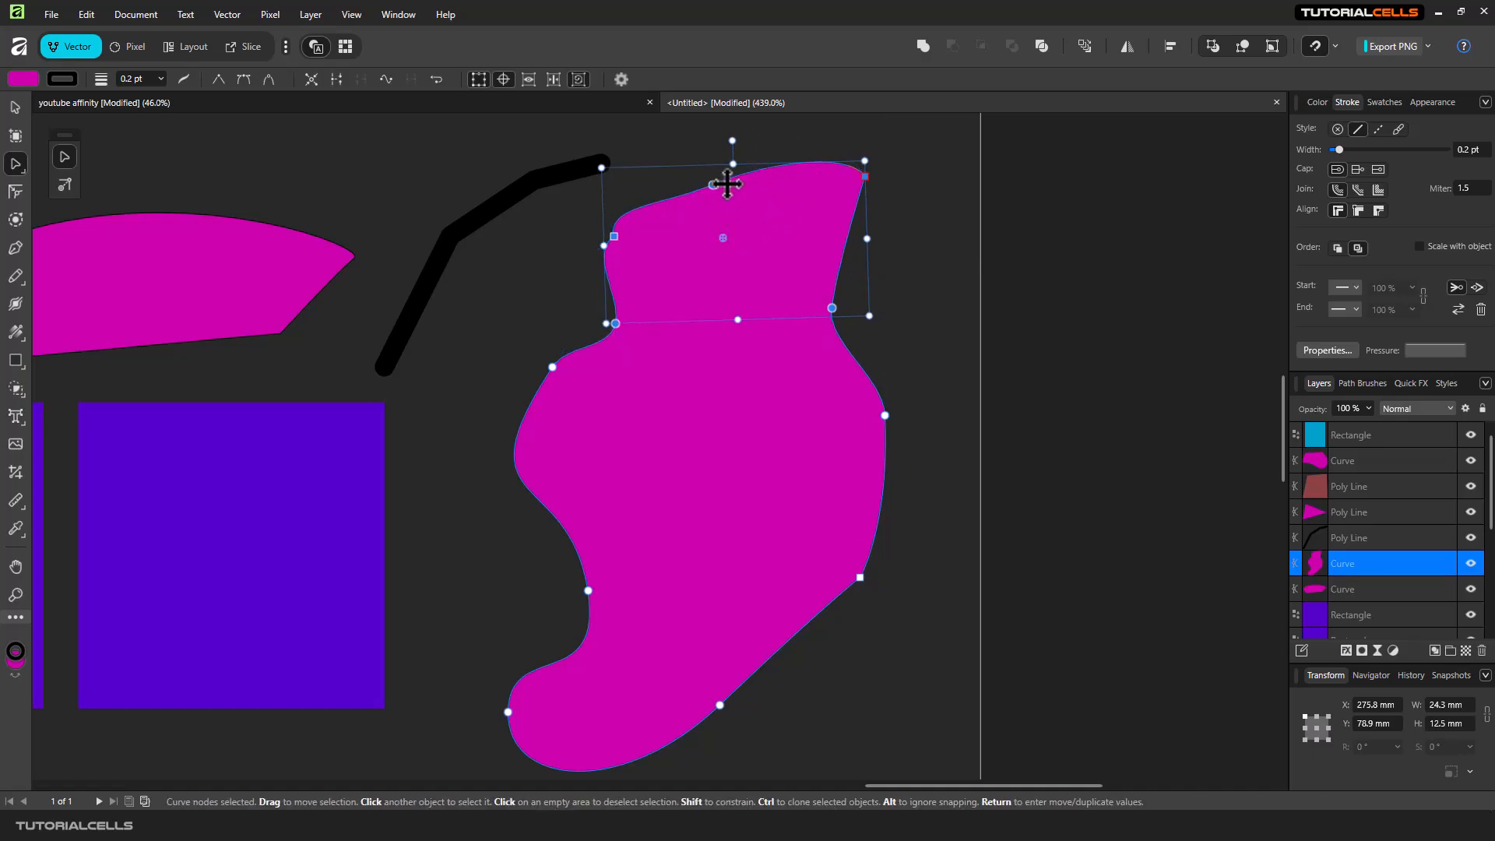
left_click_drag(732, 141, 736, 141)
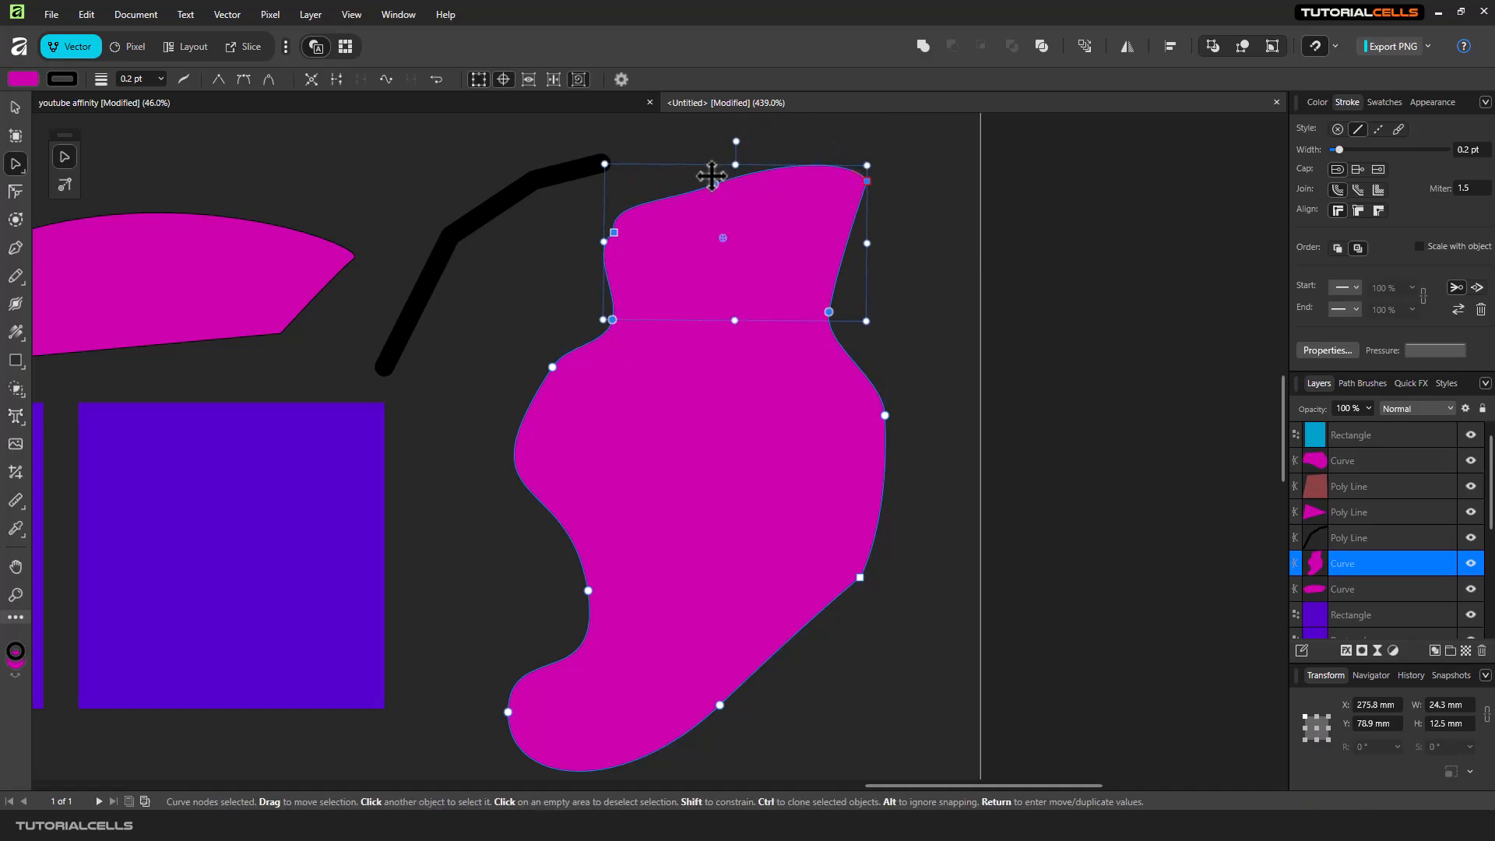
Toggle hiding the selection while dragging, and shift the selected upper nodes slightly left.
left_click(528, 78)
mouse_move(774, 204)
left_mouse_down()
mouse_move(710, 200)
mouse_move(798, 177)
mouse_move(803, 209)
mouse_move(777, 190)
mouse_move(760, 207)
left_mouse_up()
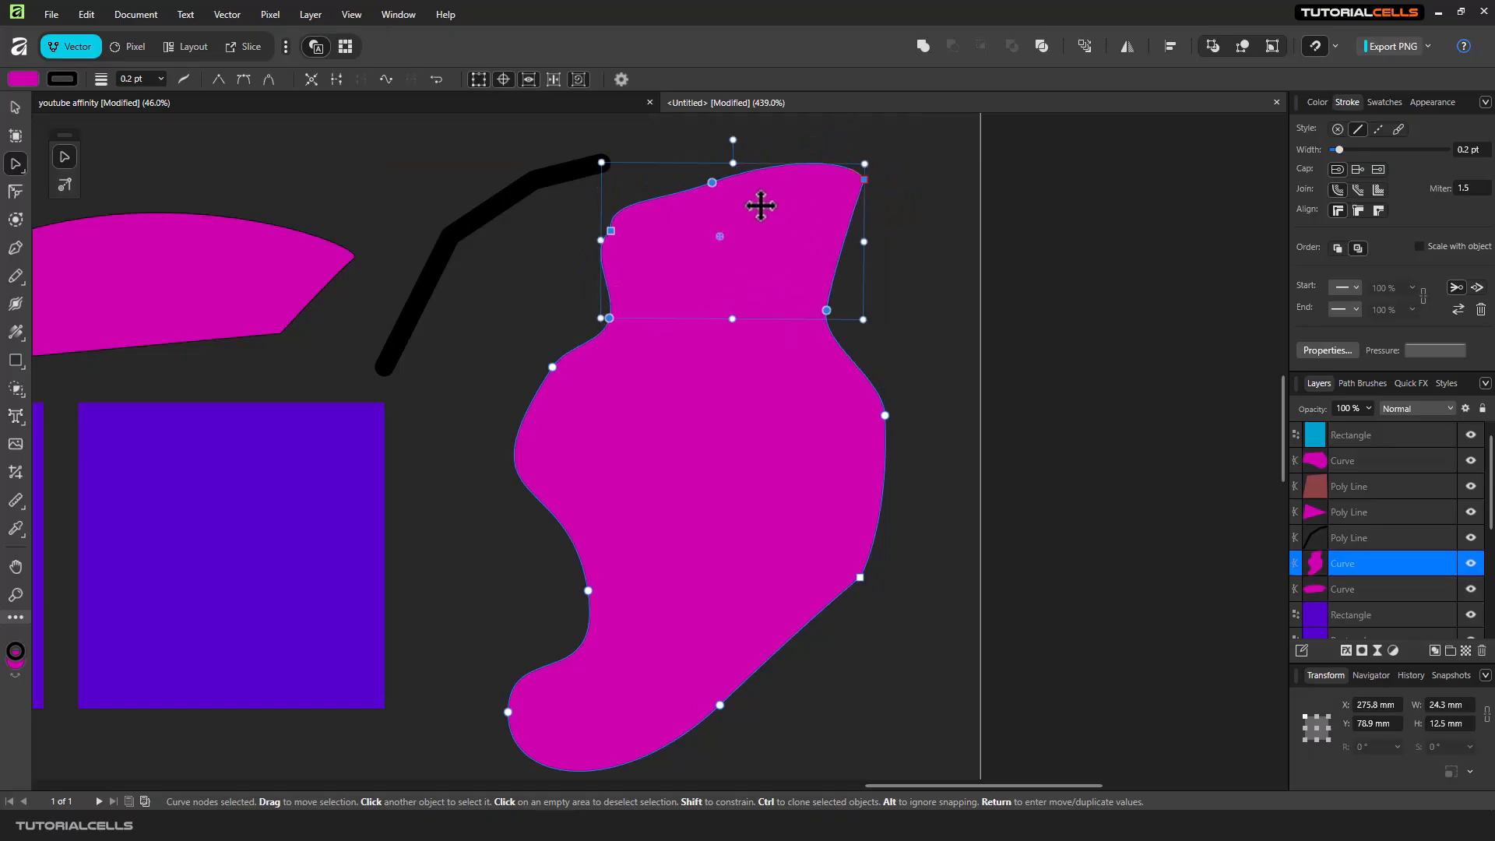
Use the alignment handles to line up the selected upper nodes horizontally near the curve's top edge, and undo the alignment.
left_click(553, 79)
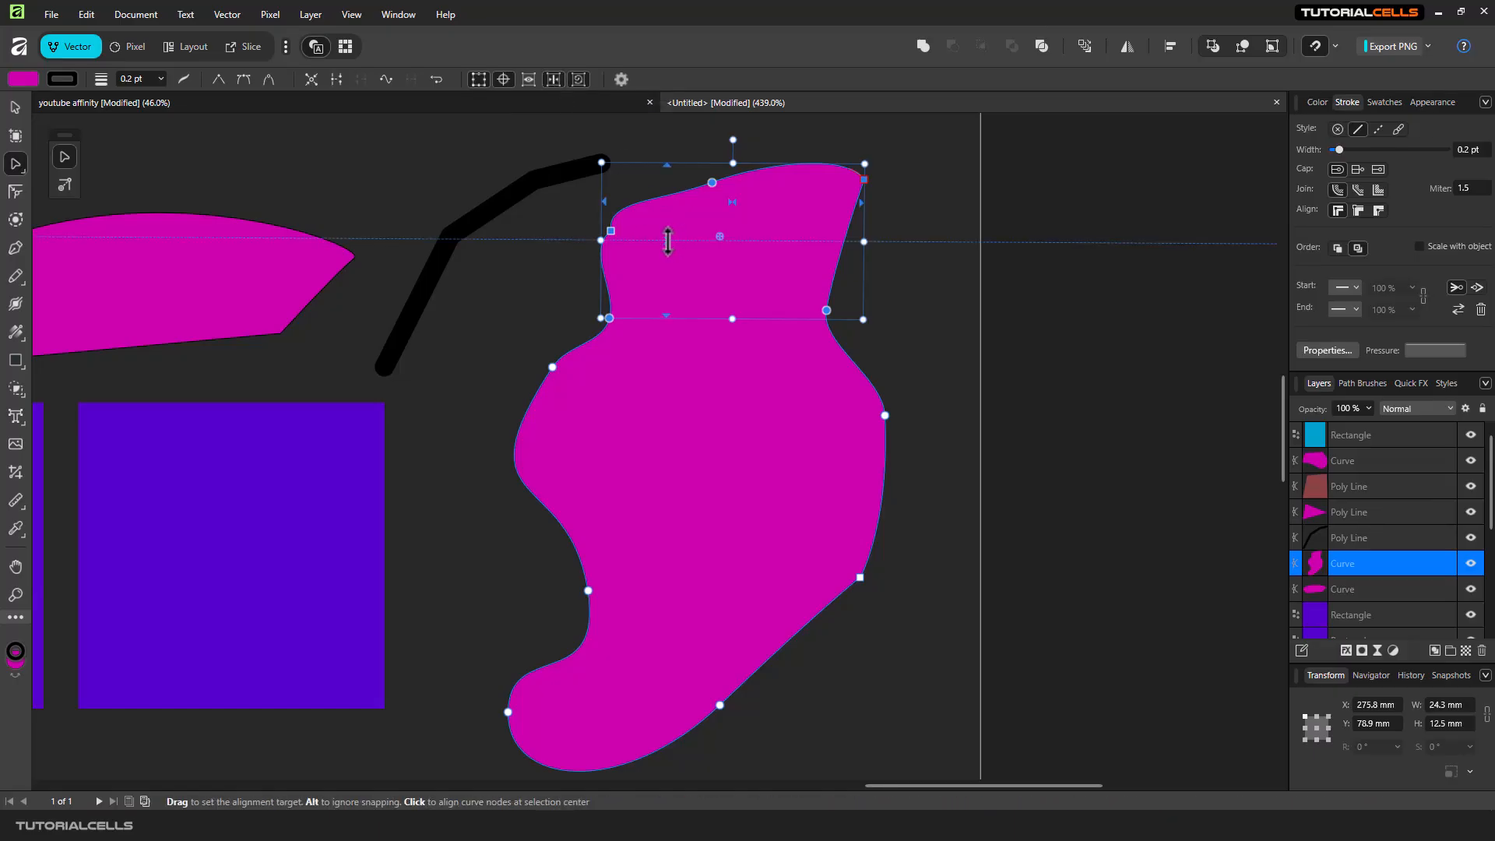
left_click_drag(667, 241, 668, 199)
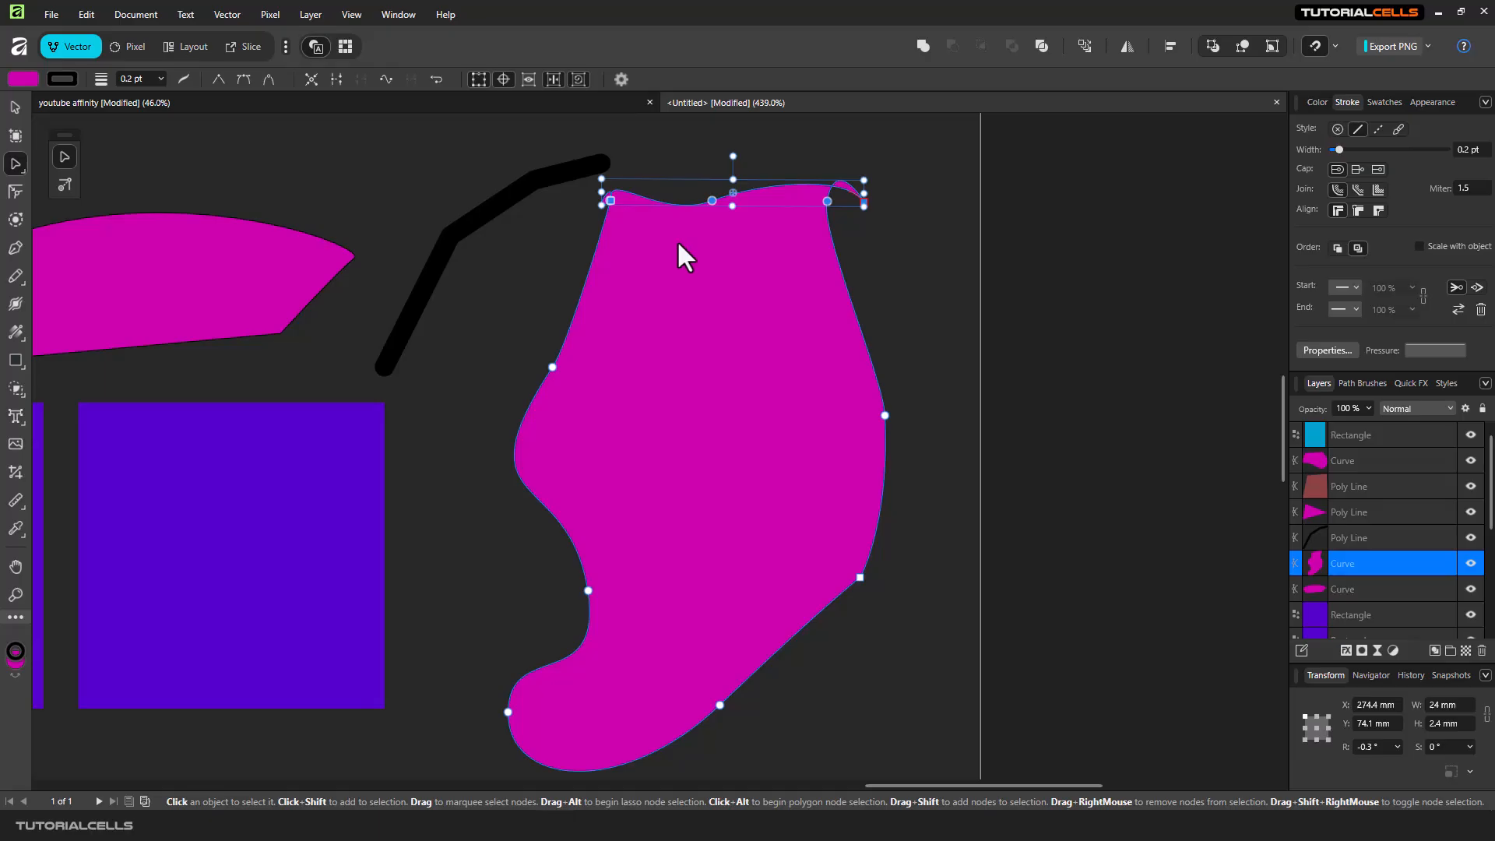
key("ctrl+z")
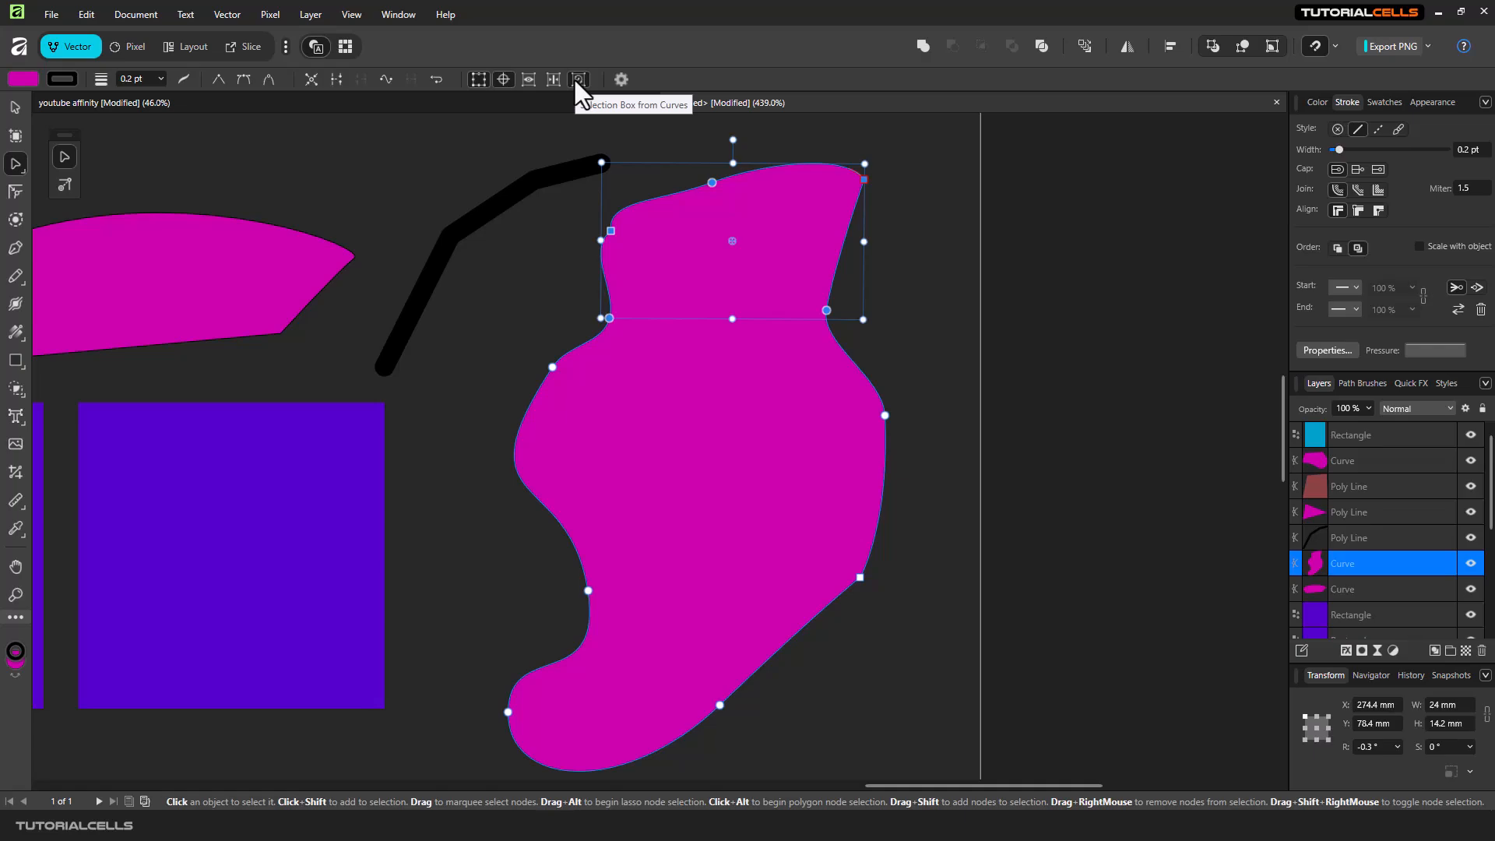
Toggle Selection Box from Curves off and on twice to compare how the box bounds the selected upper nodes.
scroll(723, 139, "up", 2)
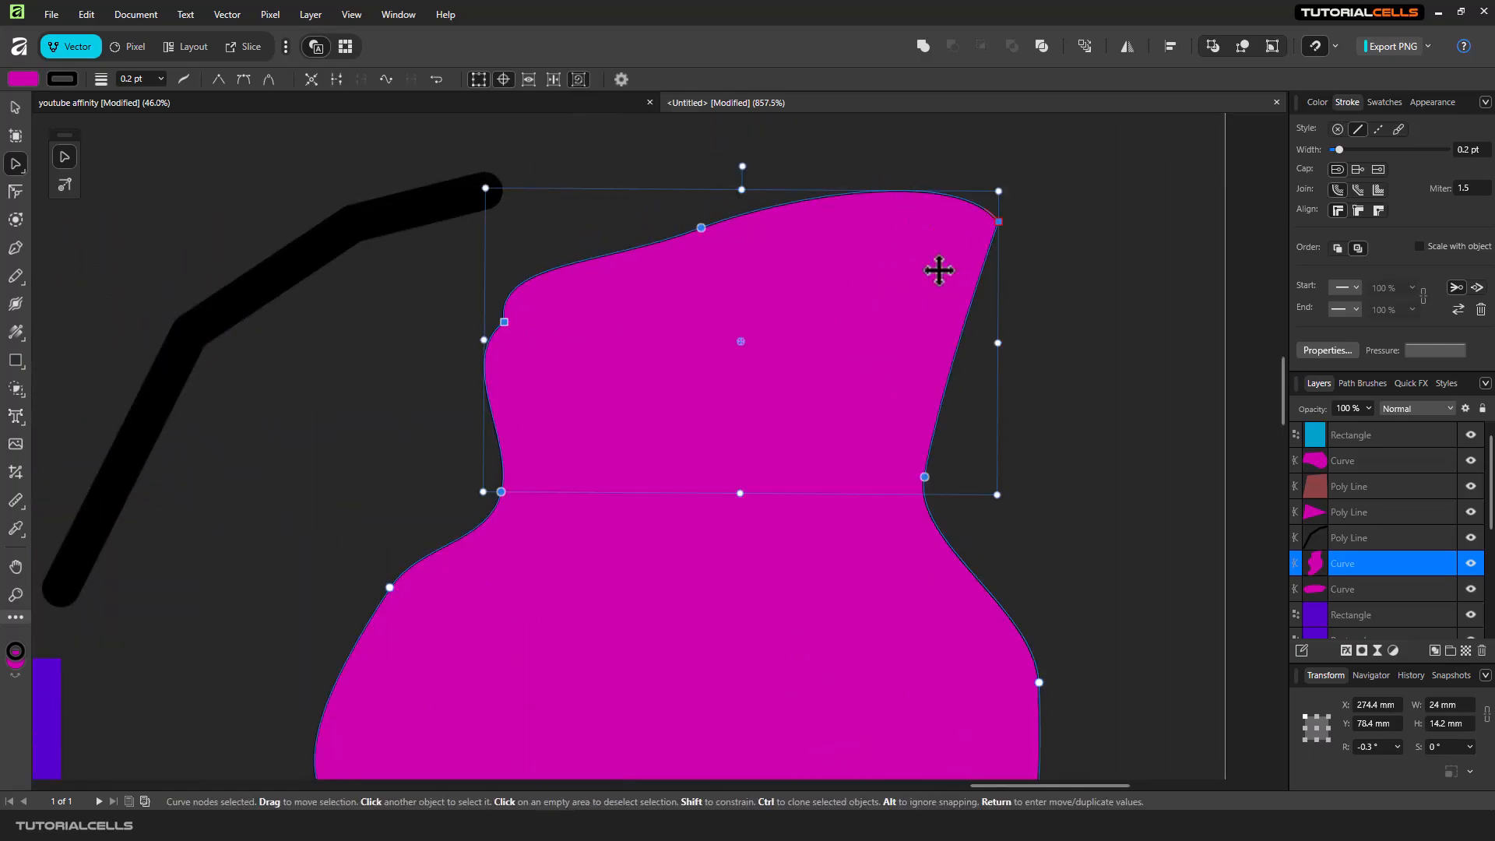
scroll(950, 261, "up", 1)
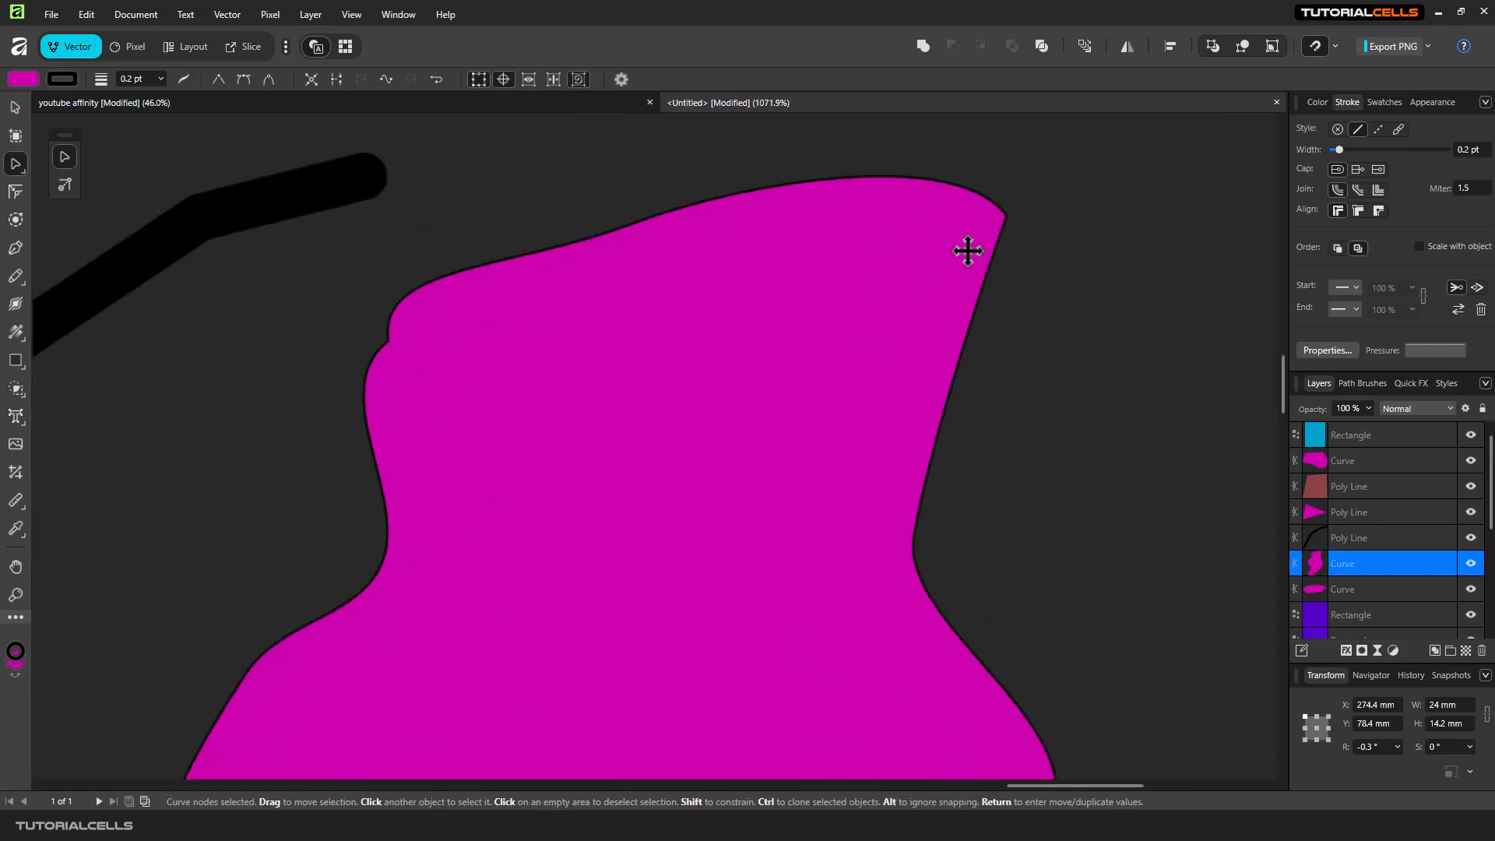
left_click(580, 81)
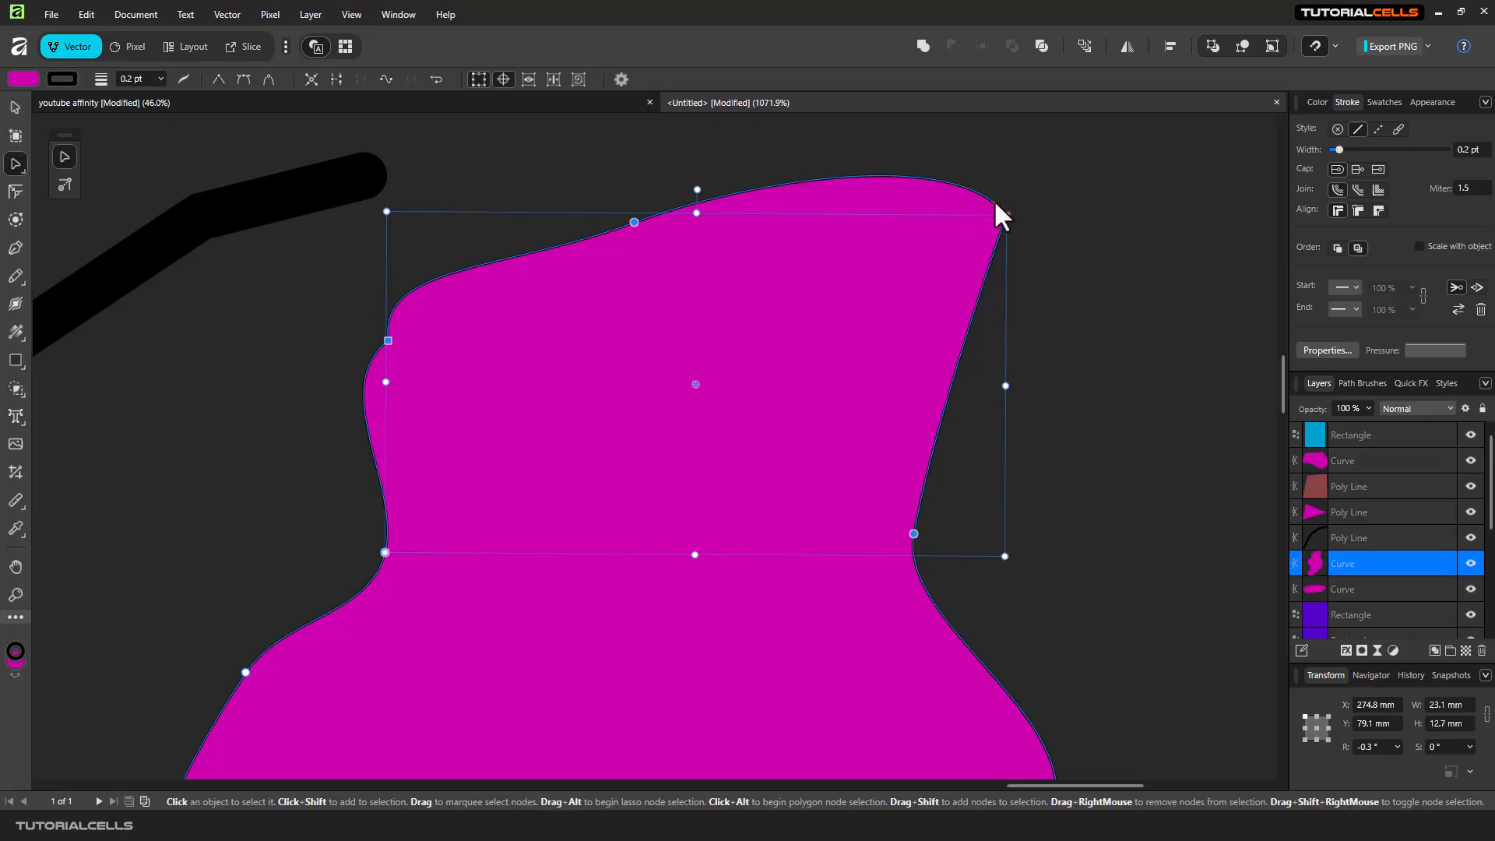
left_click(581, 80)
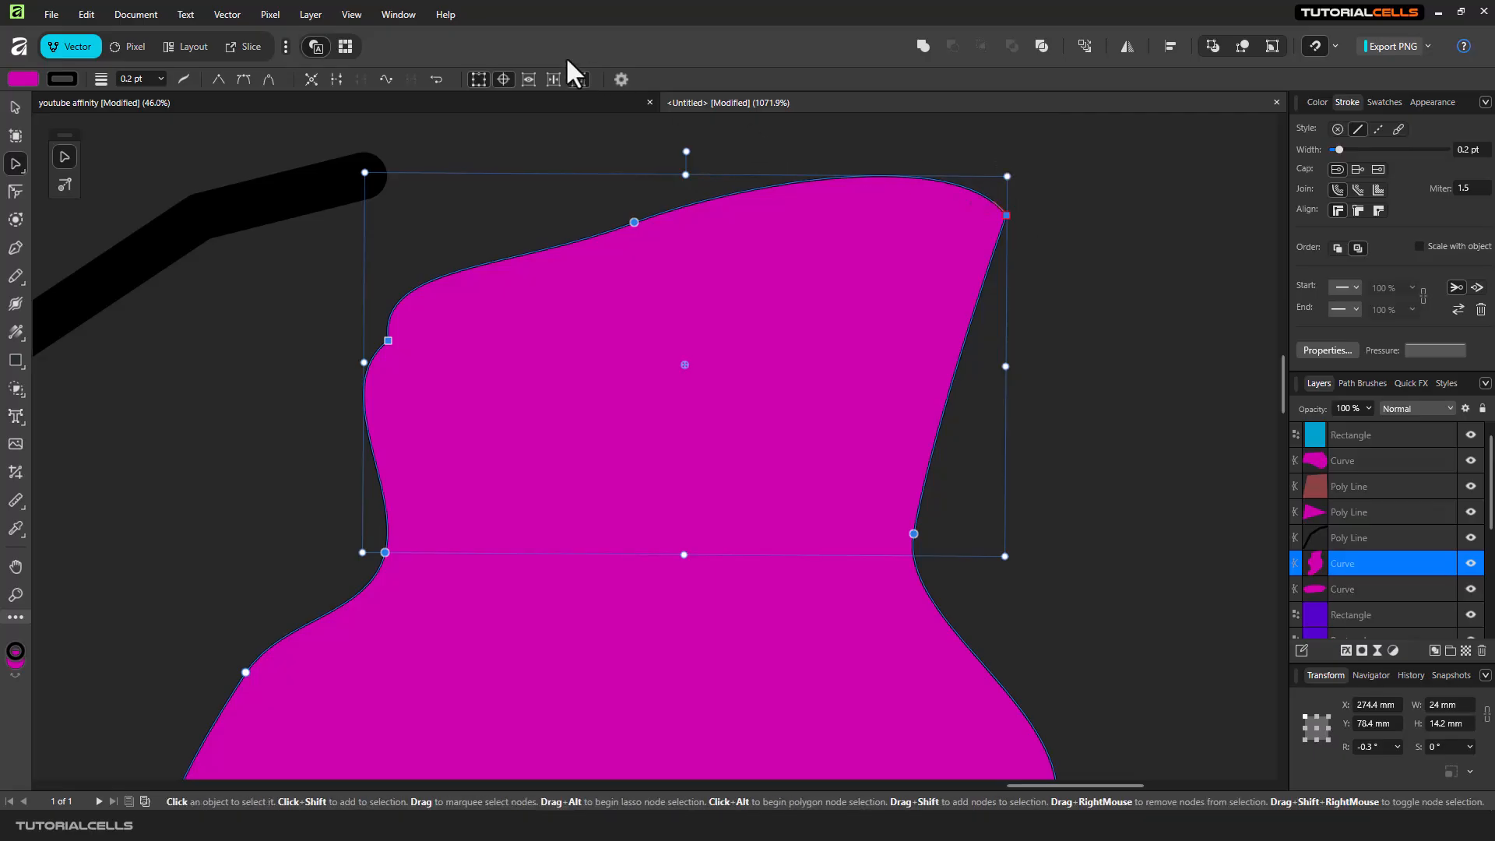
left_click(579, 80)
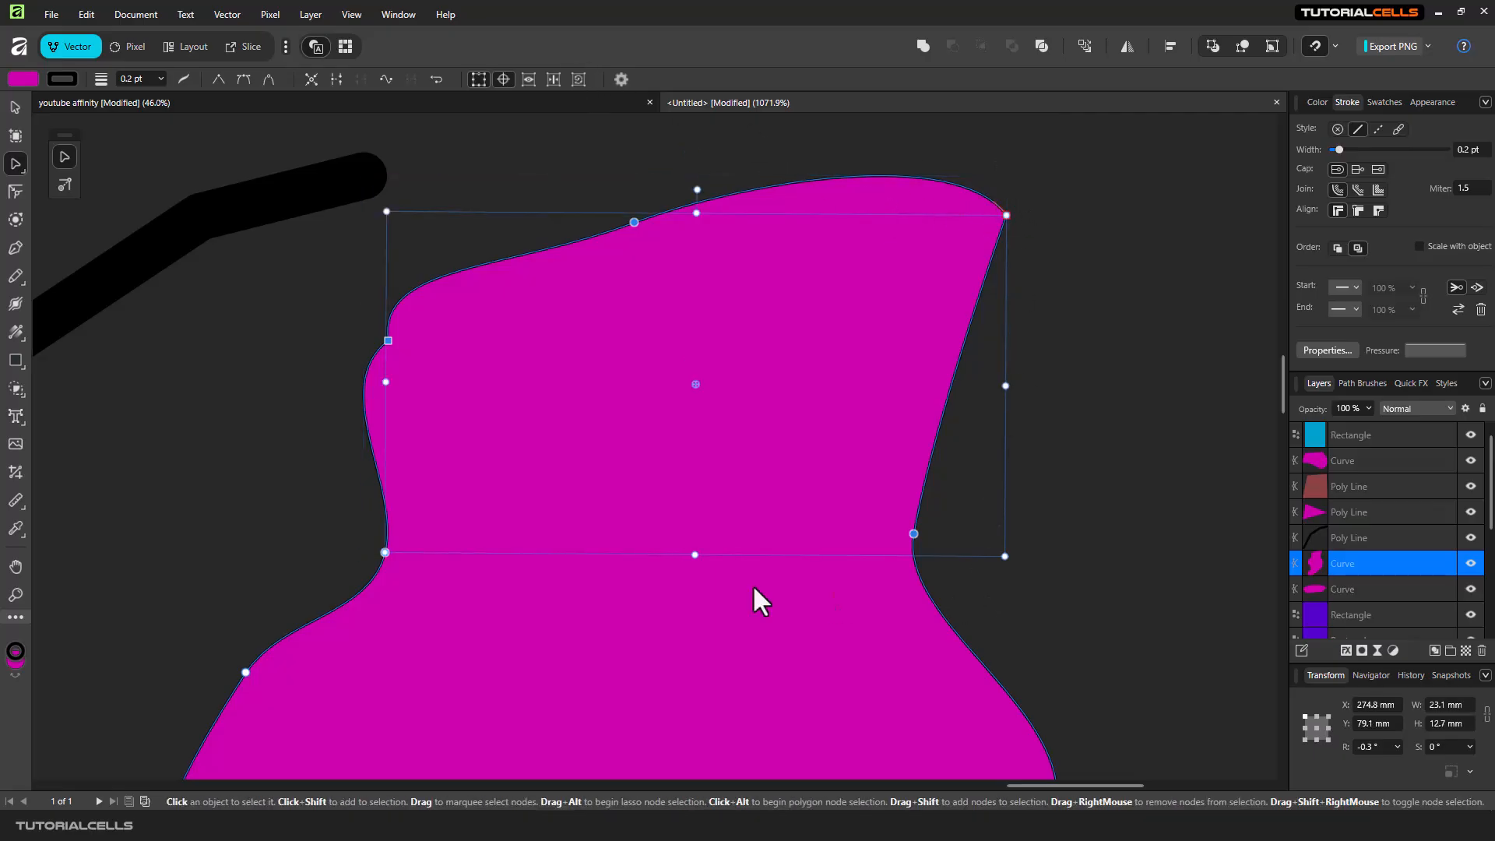
left_click(578, 78)
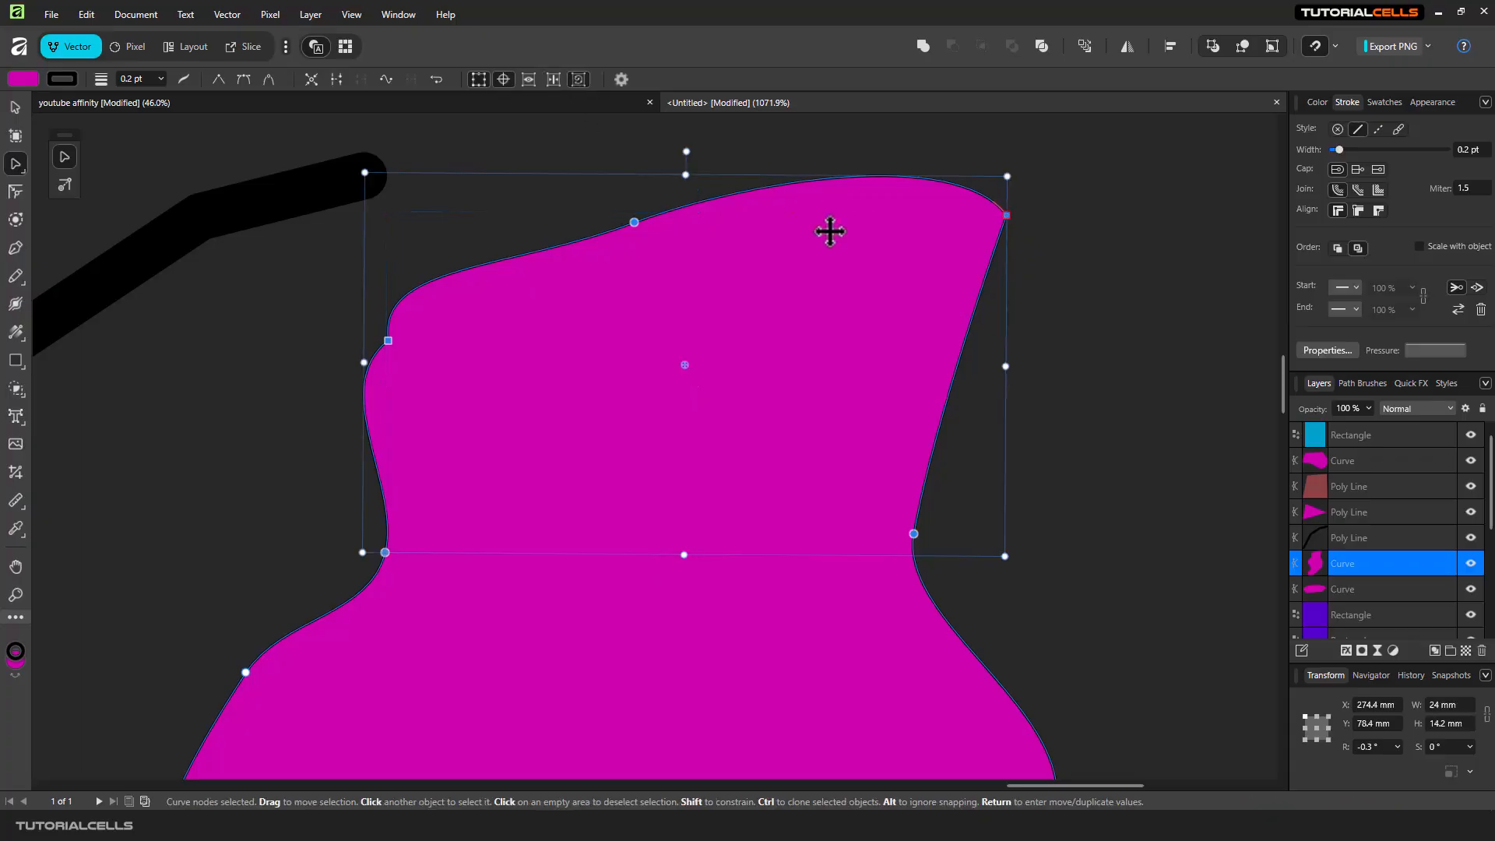
Show the Node tool's snapping, alignment and general settings, and close them.
left_click(622, 81)
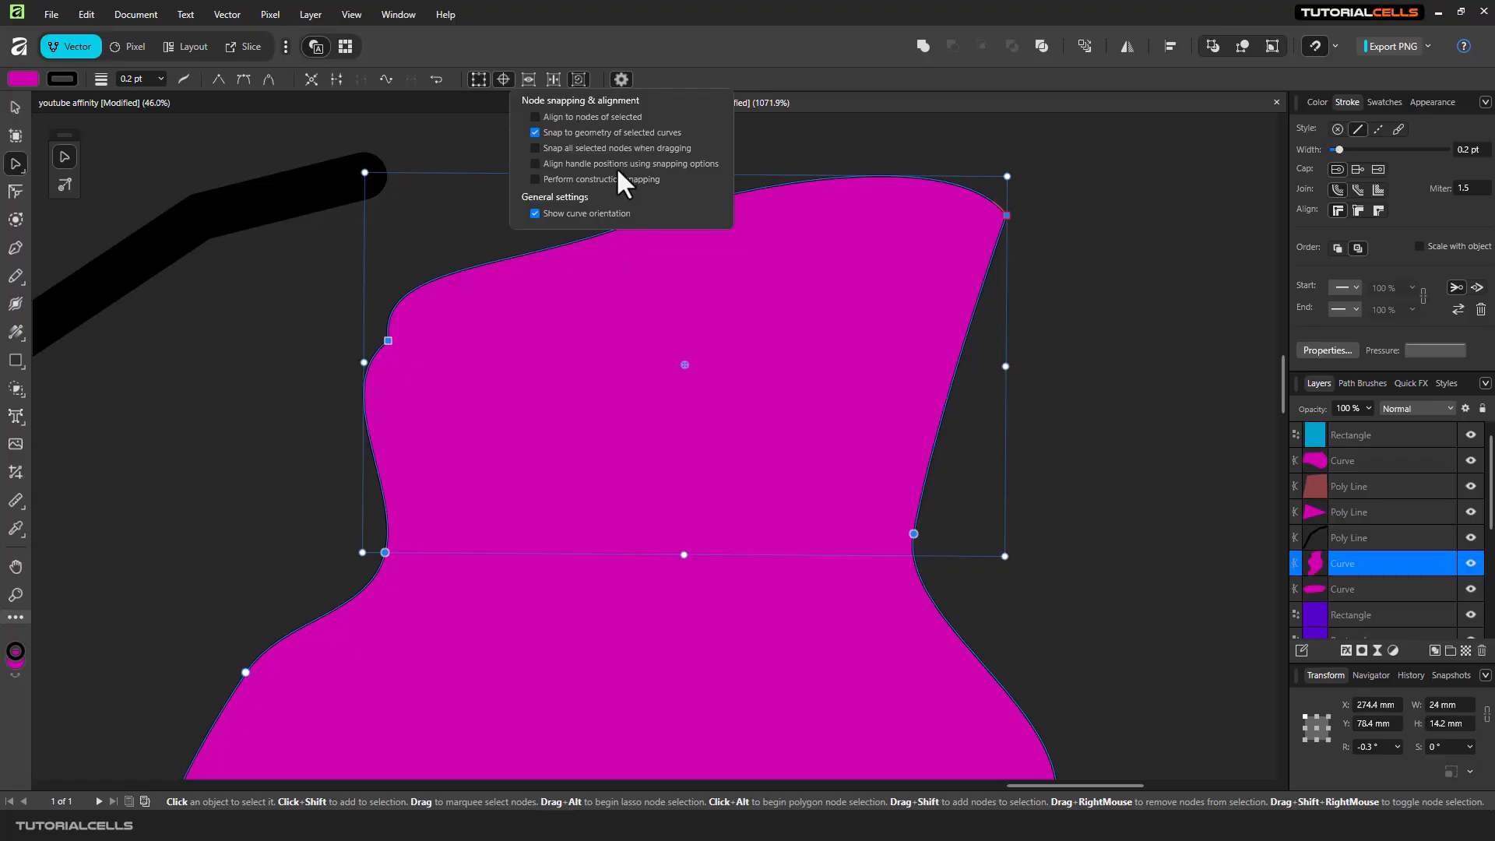
left_click(399, 209)
left_click(400, 208)
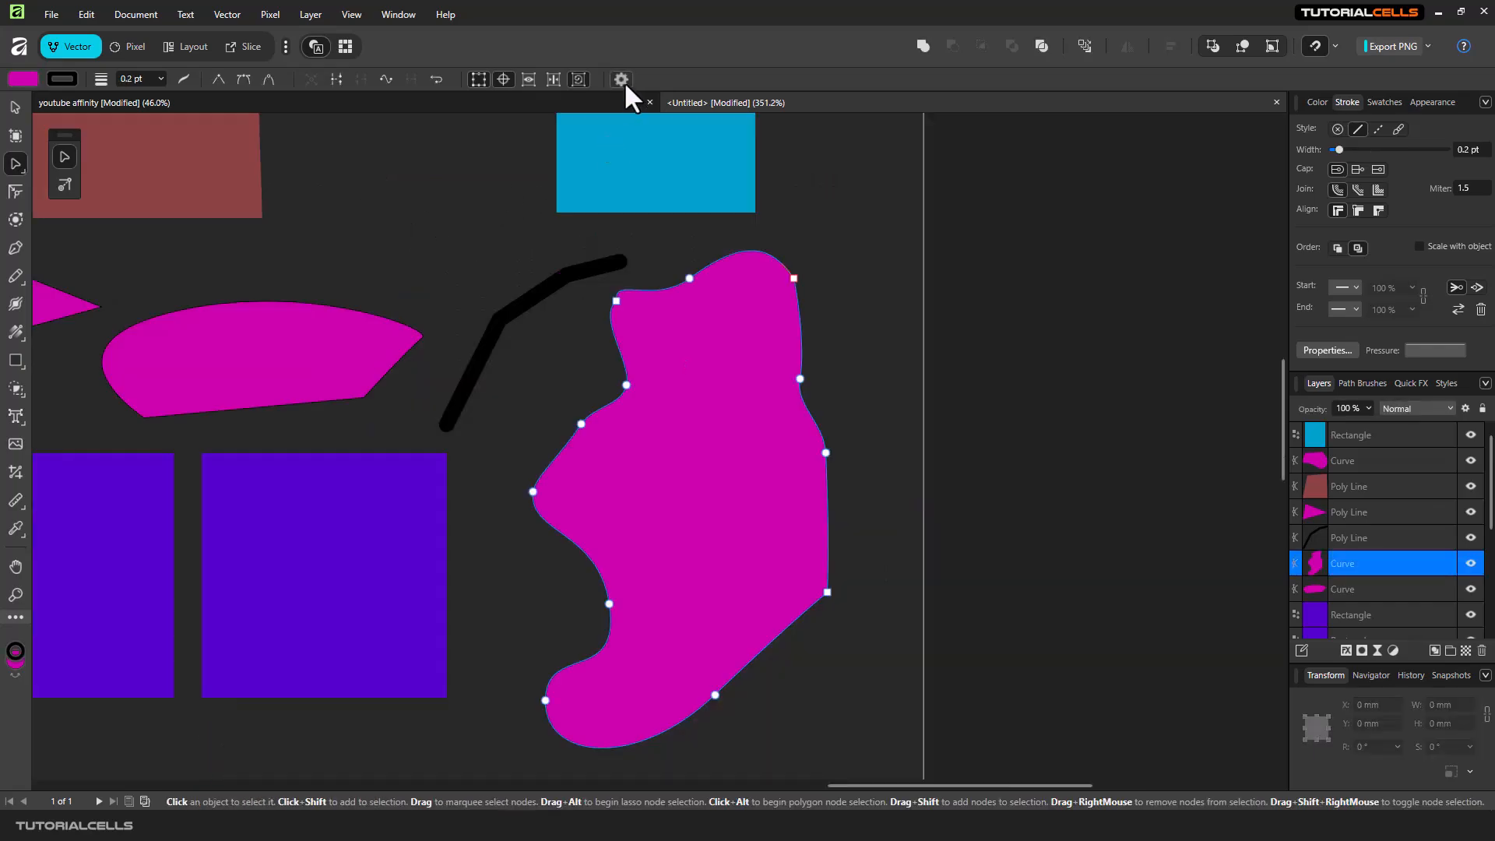
Toggle the Align to nodes of selected option, and move the curve's right-side node outward and back to line up with its neighbours.
left_click(622, 81)
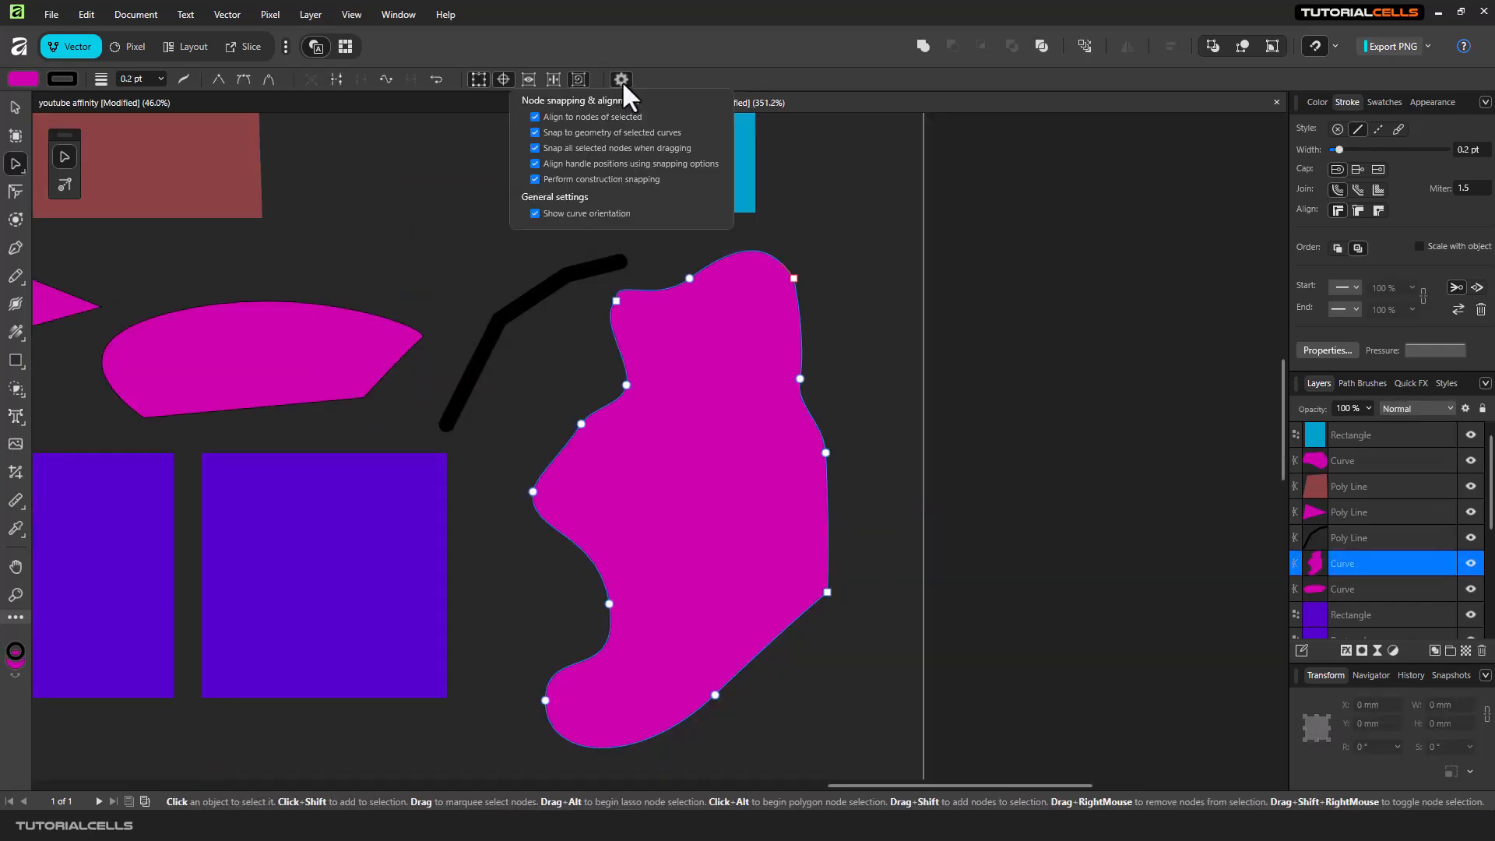
left_click(590, 116)
left_click(825, 453)
left_click_drag(825, 453, 844, 459)
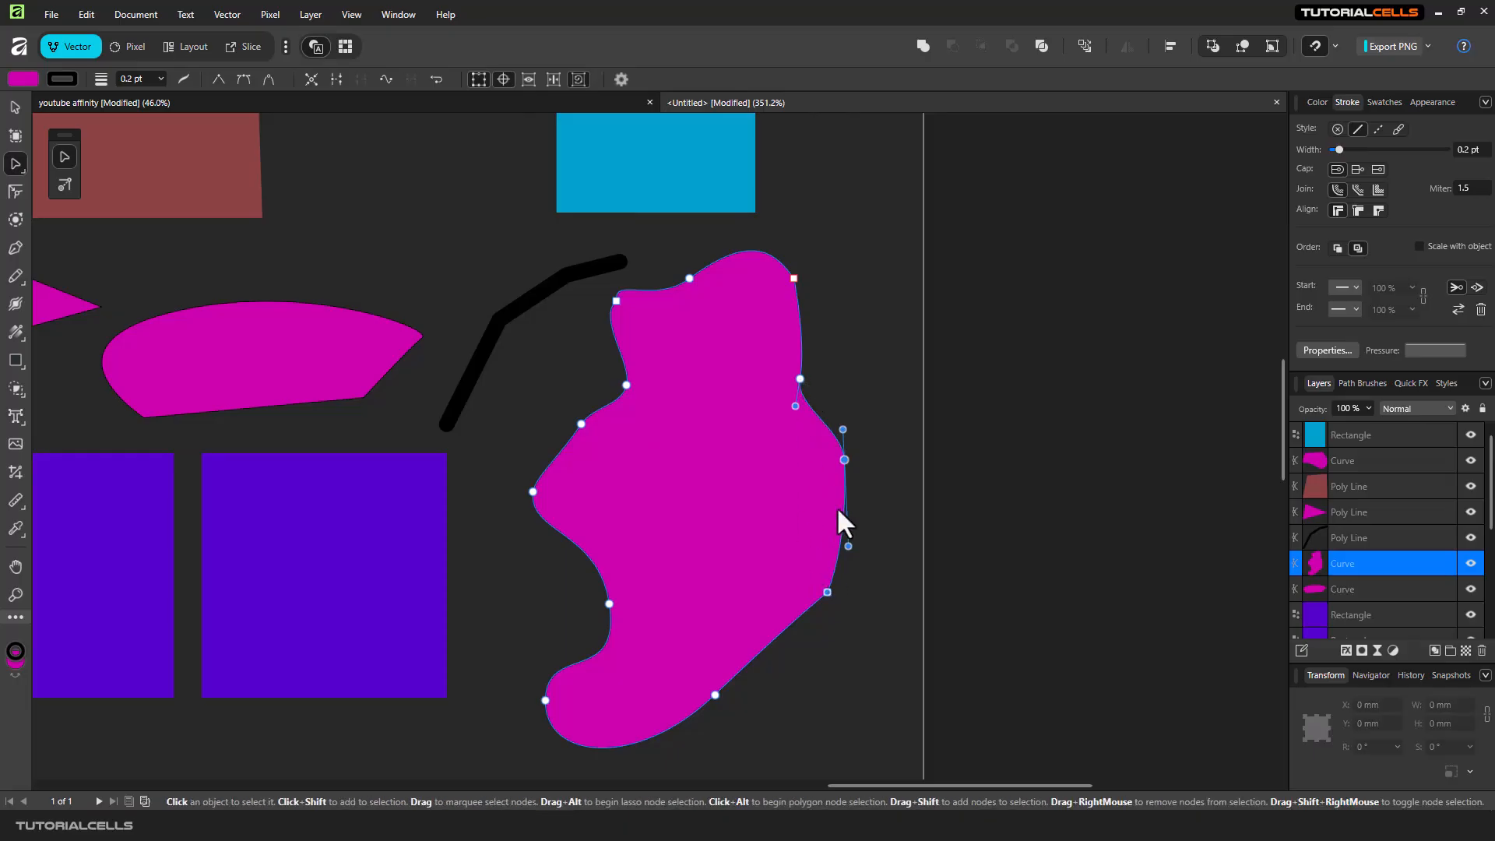
mouse_move(843, 460)
left_mouse_down()
mouse_move(780, 467)
mouse_move(827, 461)
left_mouse_up()
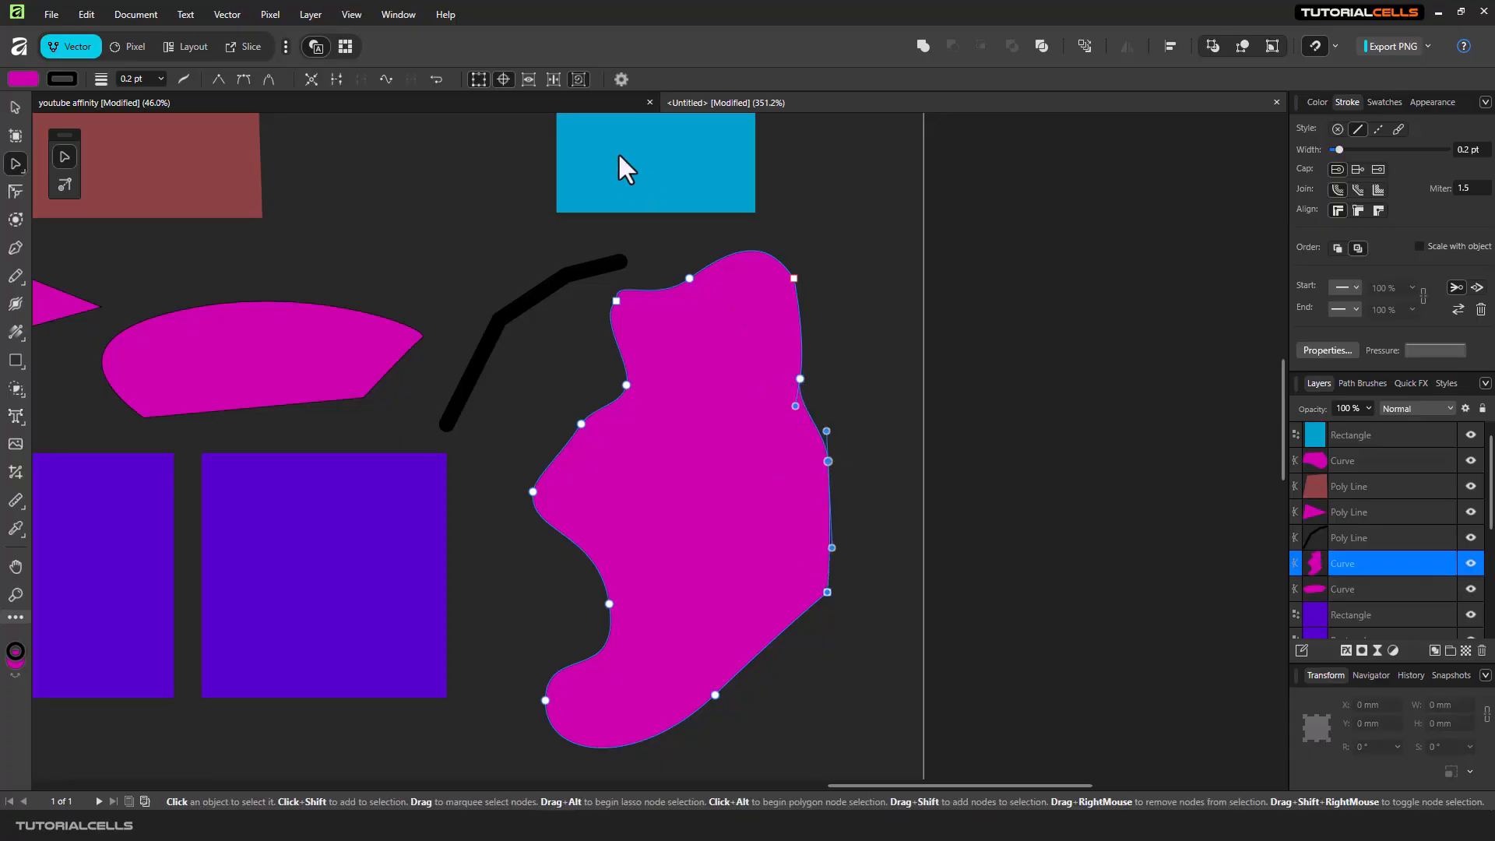
Turn Align to nodes of selected back on, and move the large curve's right-side node slightly outward.
left_click(623, 80)
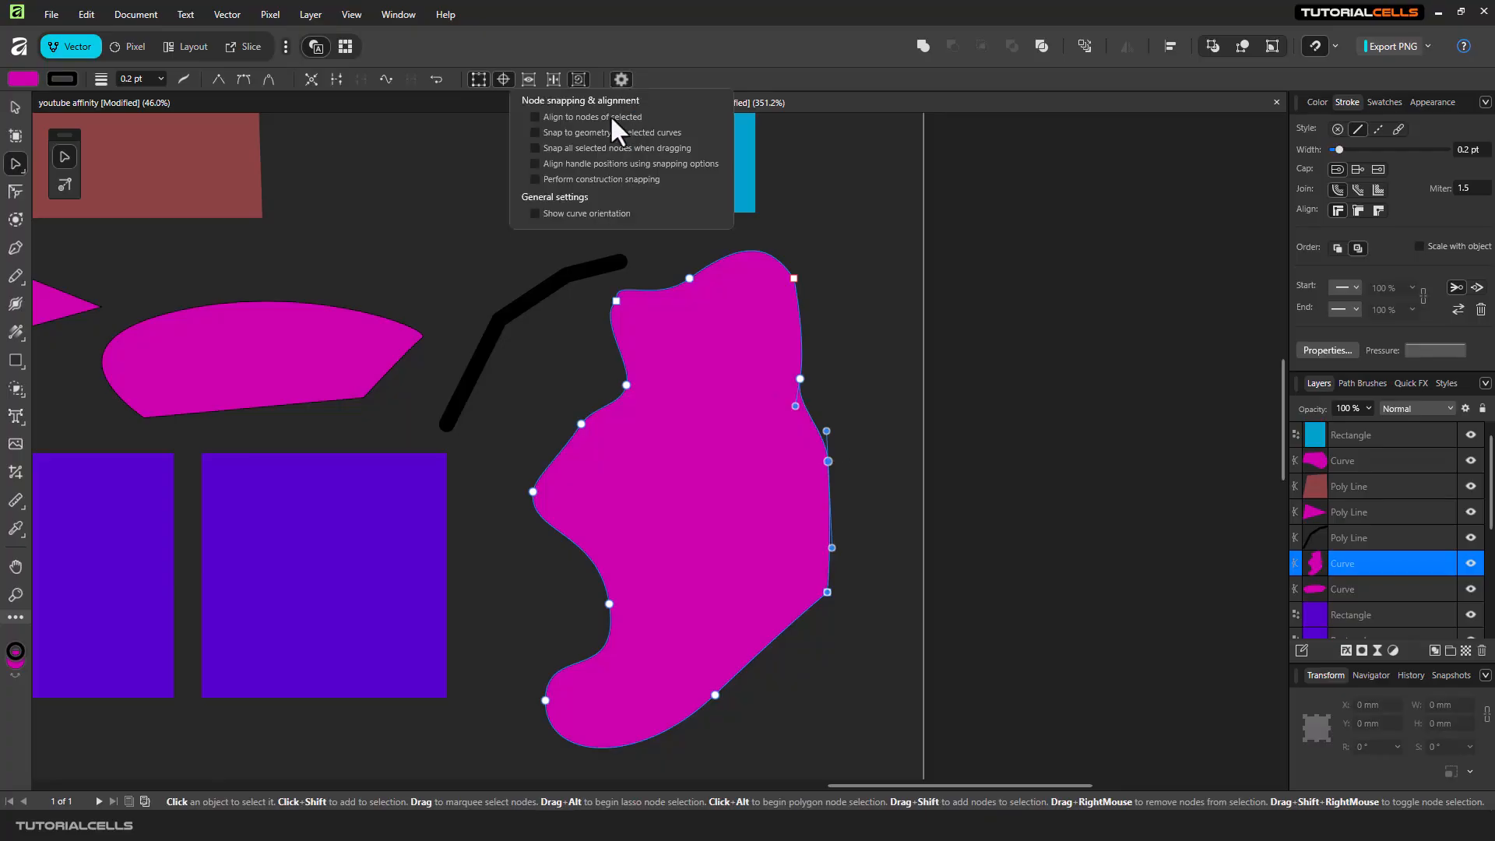
left_click(609, 117)
mouse_move(836, 462)
left_mouse_down()
mouse_move(693, 463)
mouse_move(845, 464)
left_mouse_up()
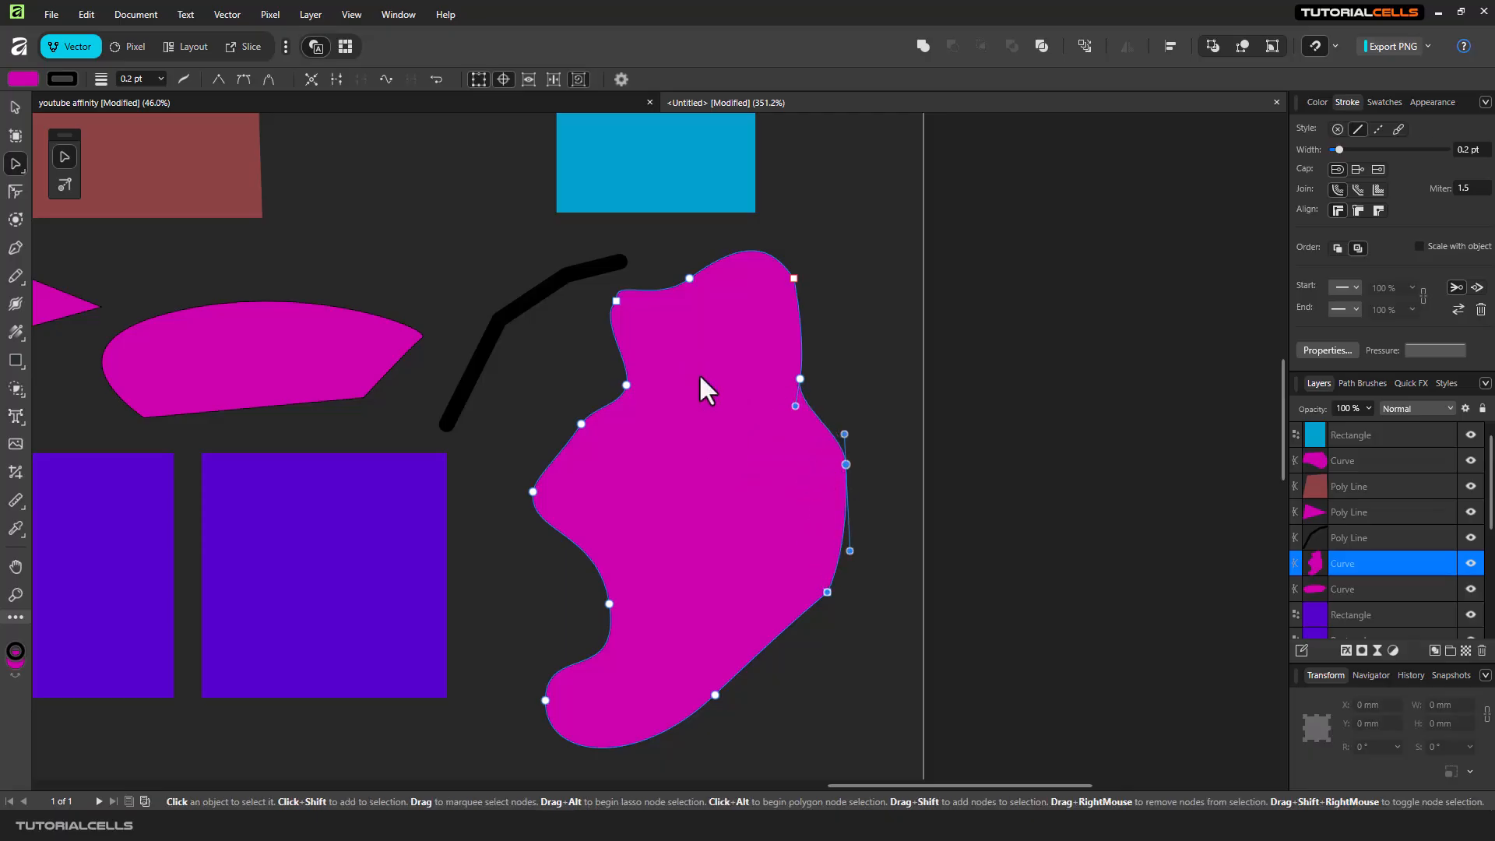
left_click(688, 275)
Enable Snap to geometry of selected curves, and delete the black polyline beside the large magenta curve.
left_click(621, 79)
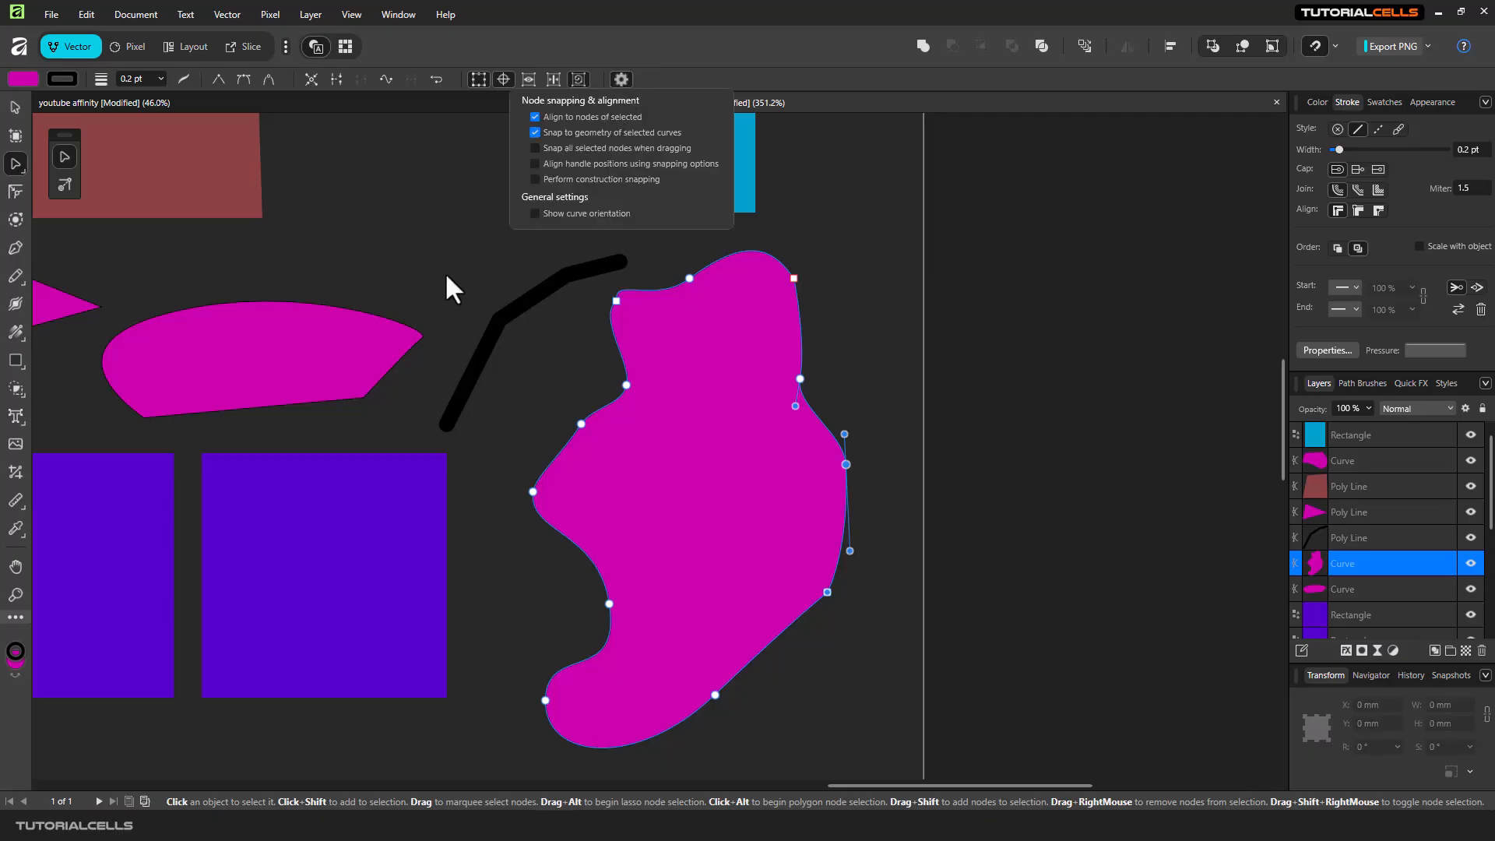
left_click(483, 352)
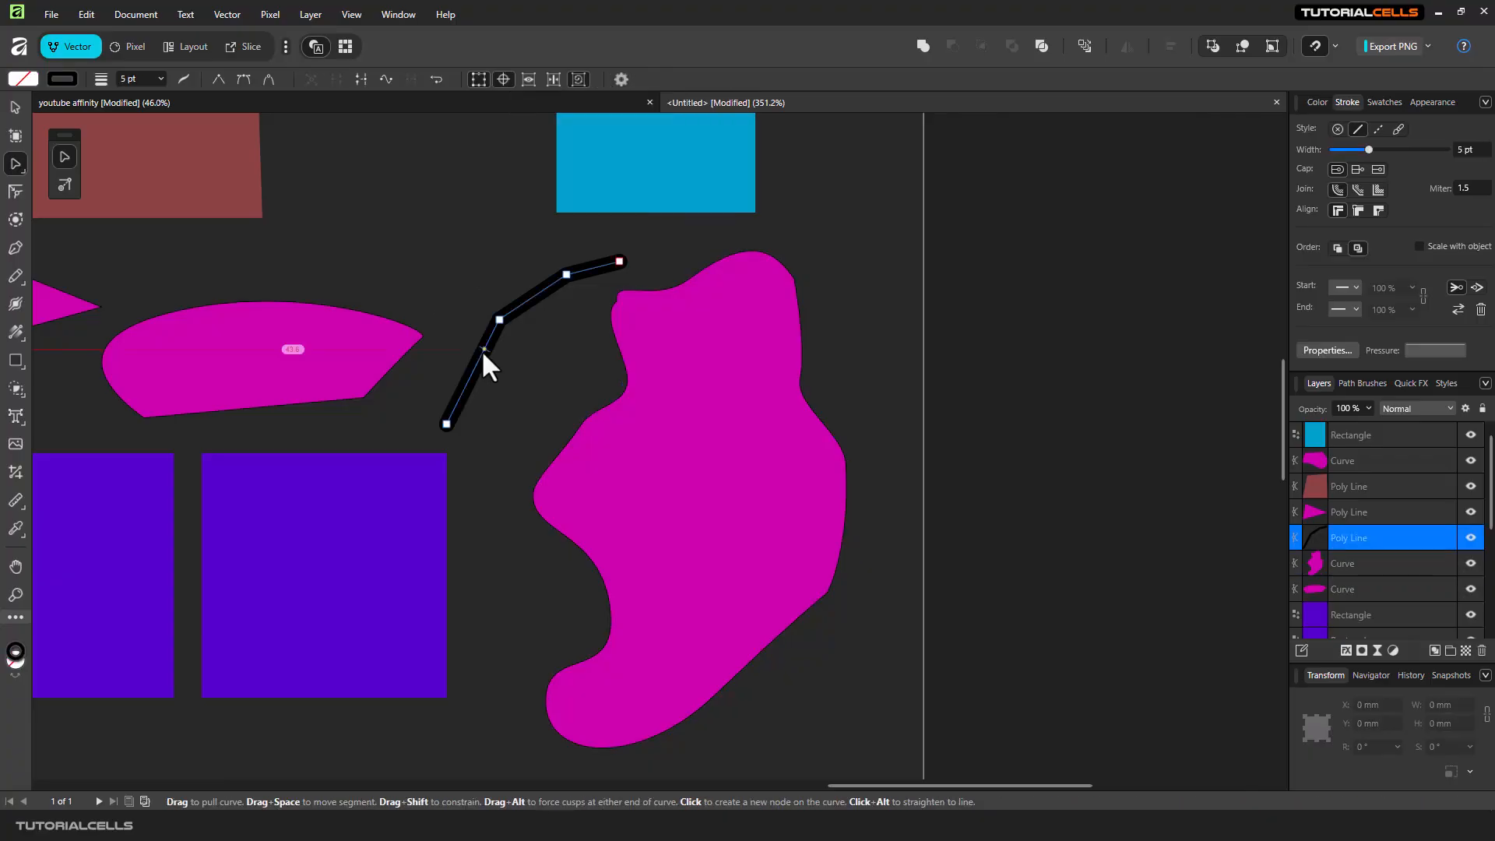
left_click(15, 107)
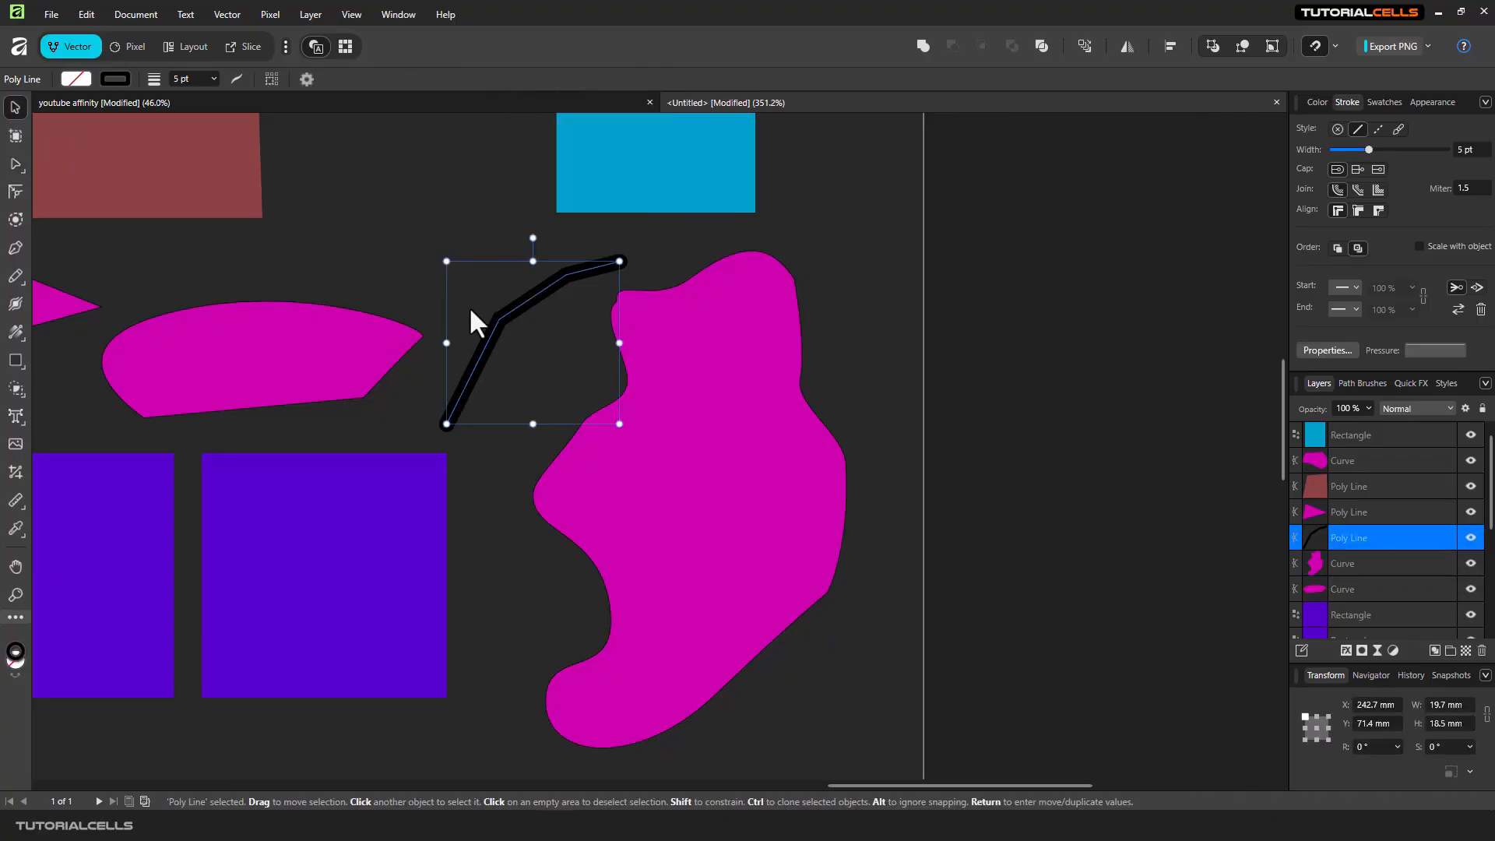
Move the elongated magenta curve toward the large curve, and rotate it to about 59.1°.
left_click(348, 348)
left_click_drag(347, 347, 480, 335)
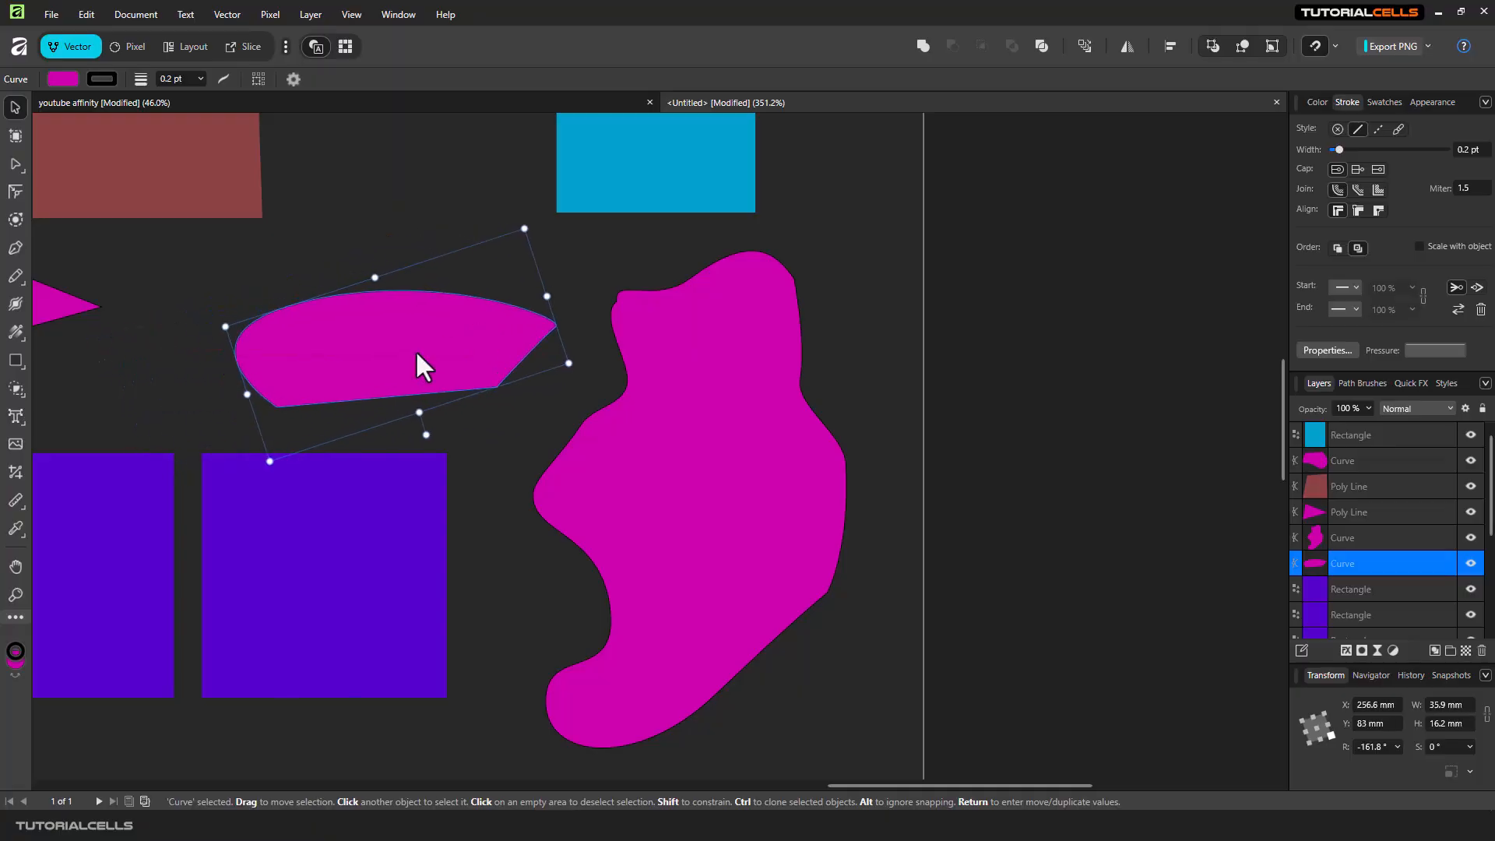
left_click_drag(426, 435, 424, 334)
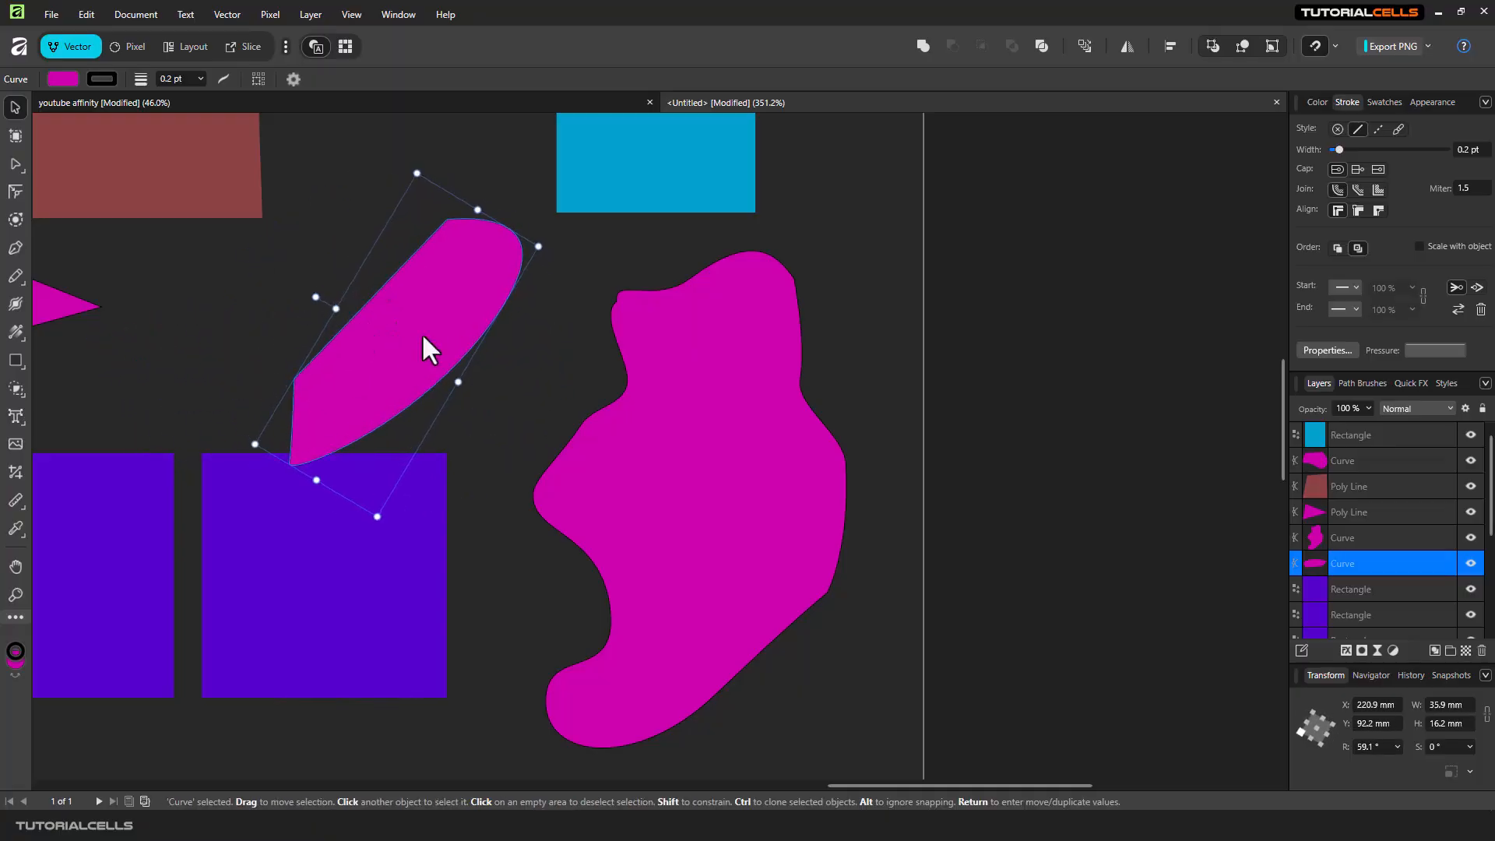
Pull the large curve's upper-left waist node out toward the rotated curve, and enable Snap all selected nodes when dragging.
left_click(626, 335)
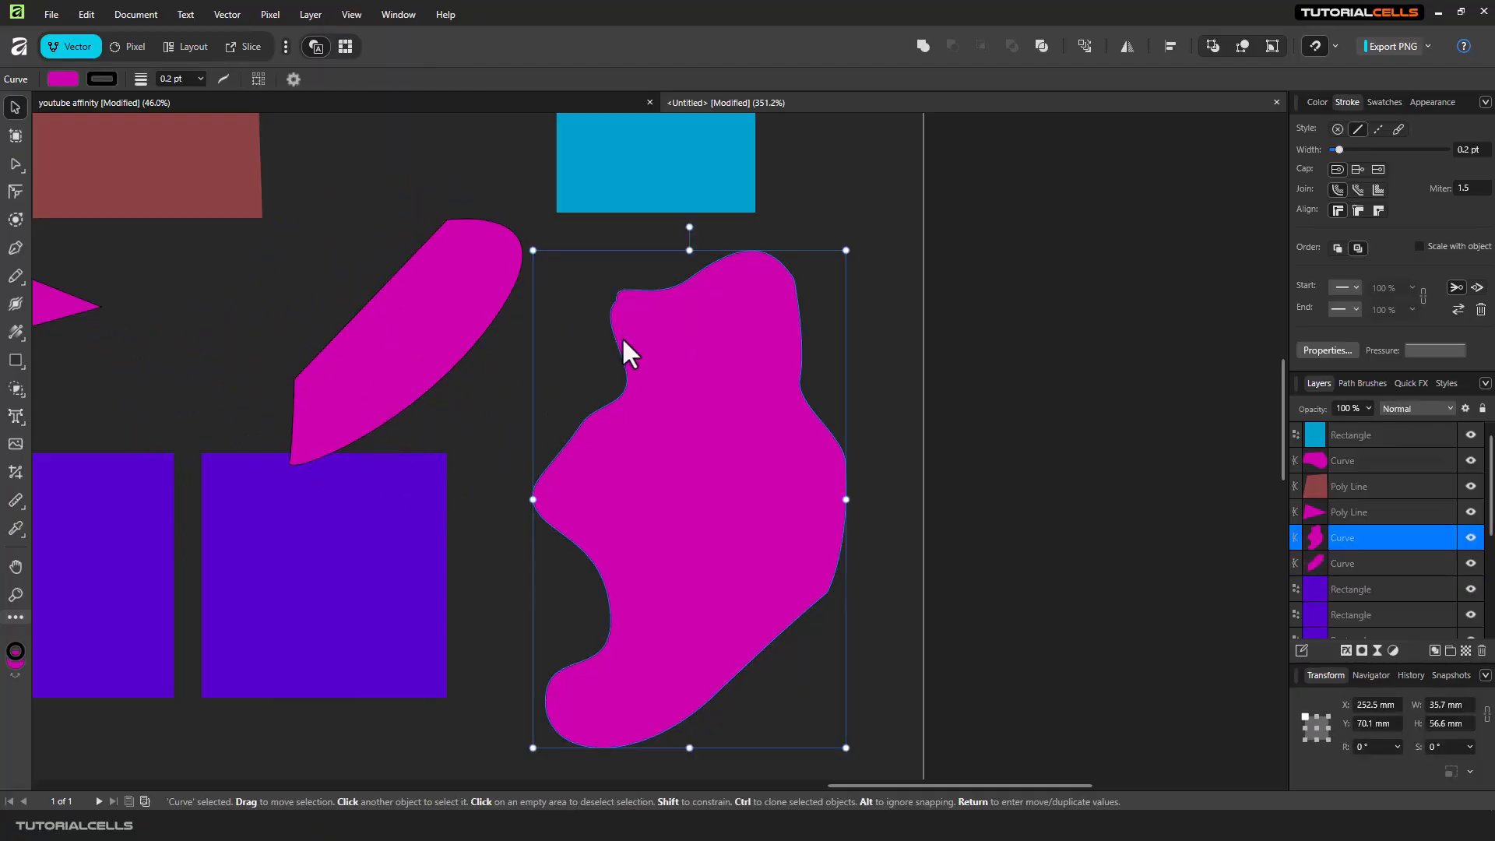
key("a")
left_click_drag(619, 378, 527, 330)
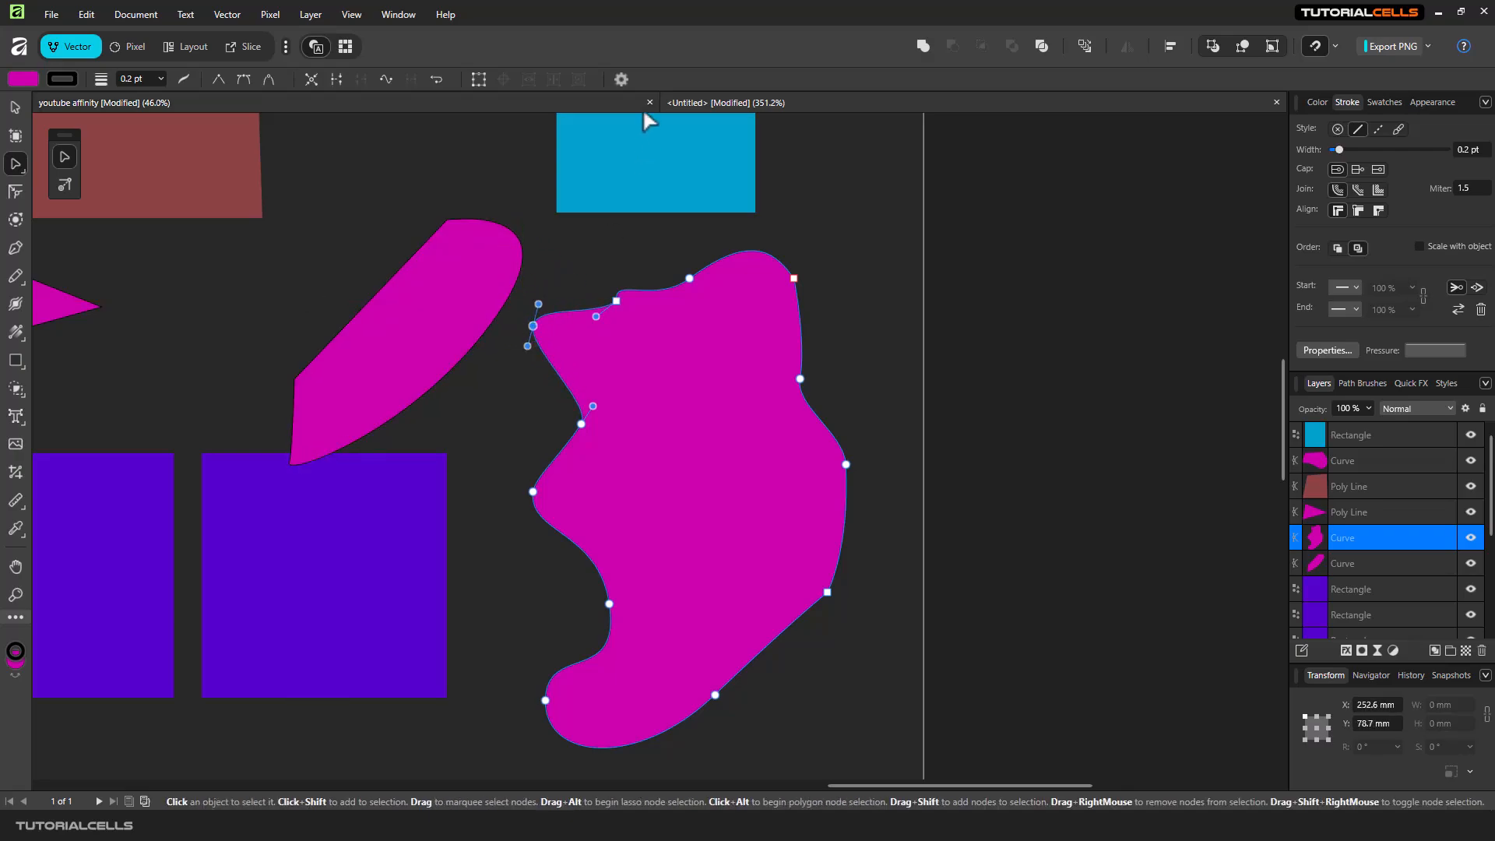
left_click(622, 79)
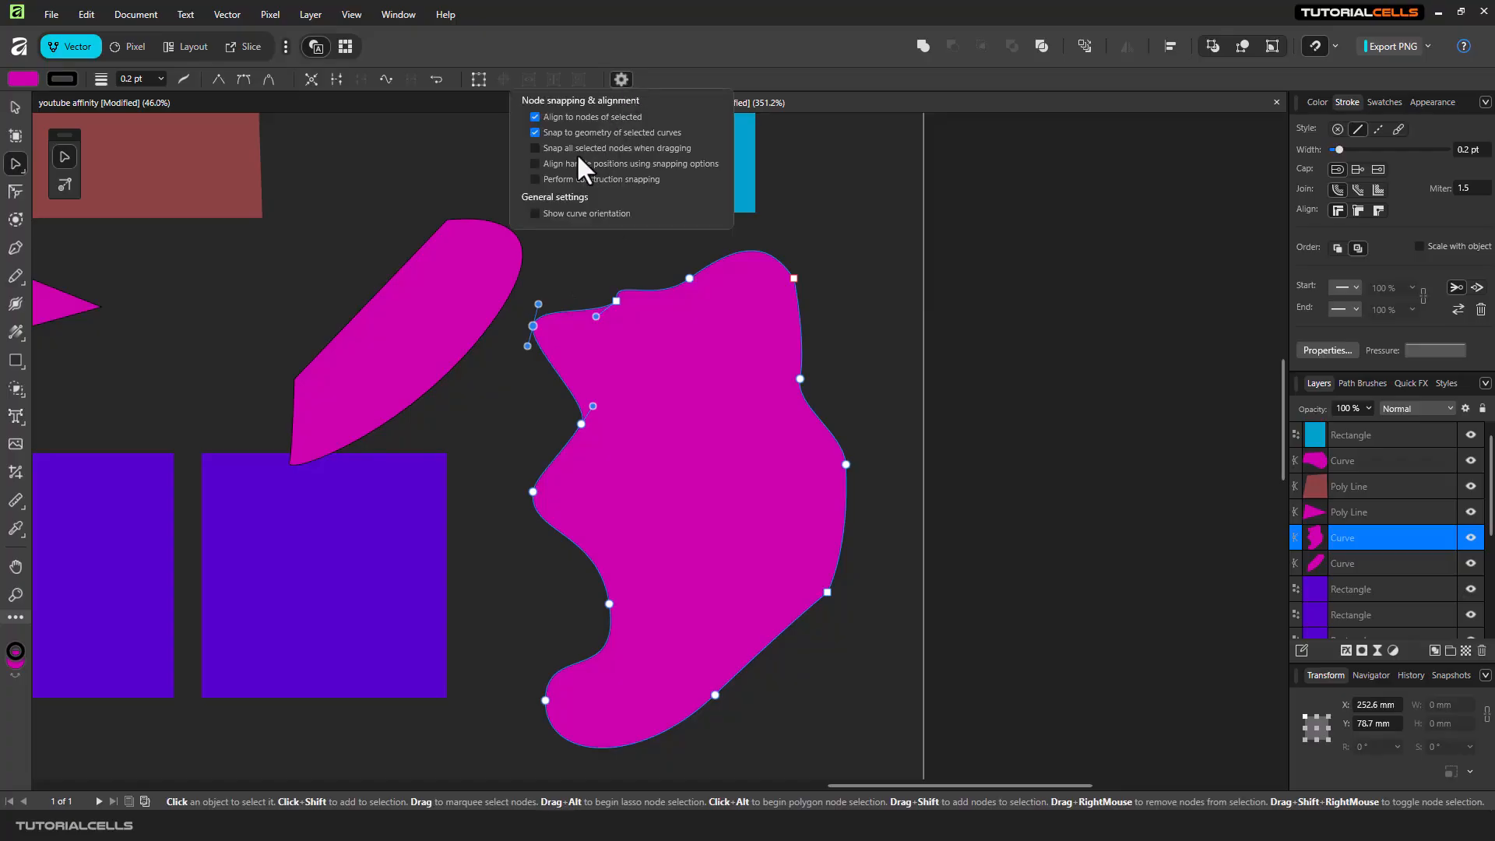
left_click(642, 261)
Draw an open seven-node curve in the empty area below the purple squares, using the Pen tool in Smart mode.
scroll(484, 300, "down", 3)
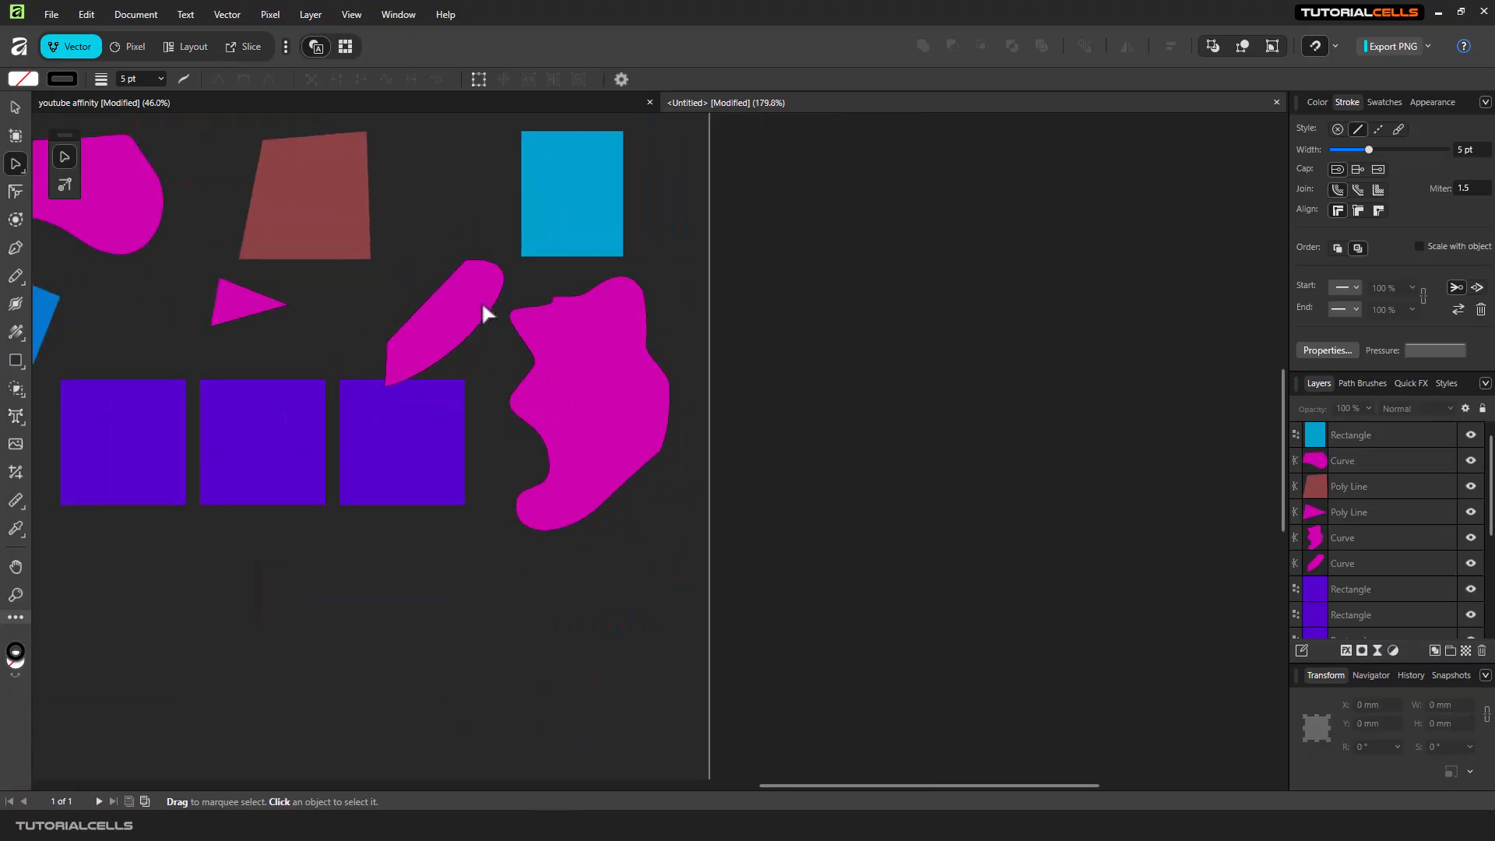
scroll(386, 428, "up", 3)
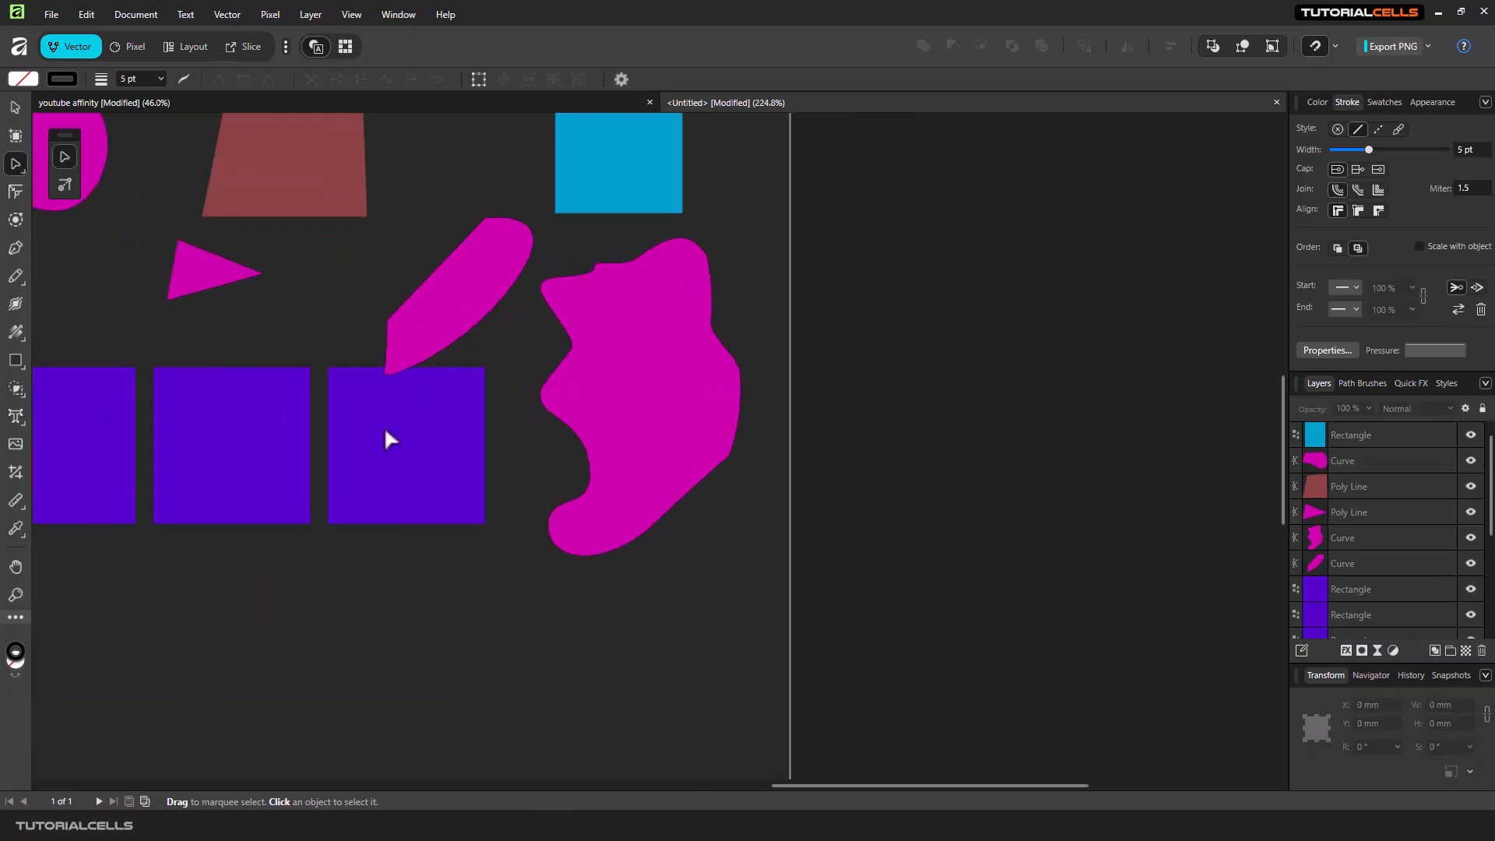
left_click_drag(487, 250, 511, 227)
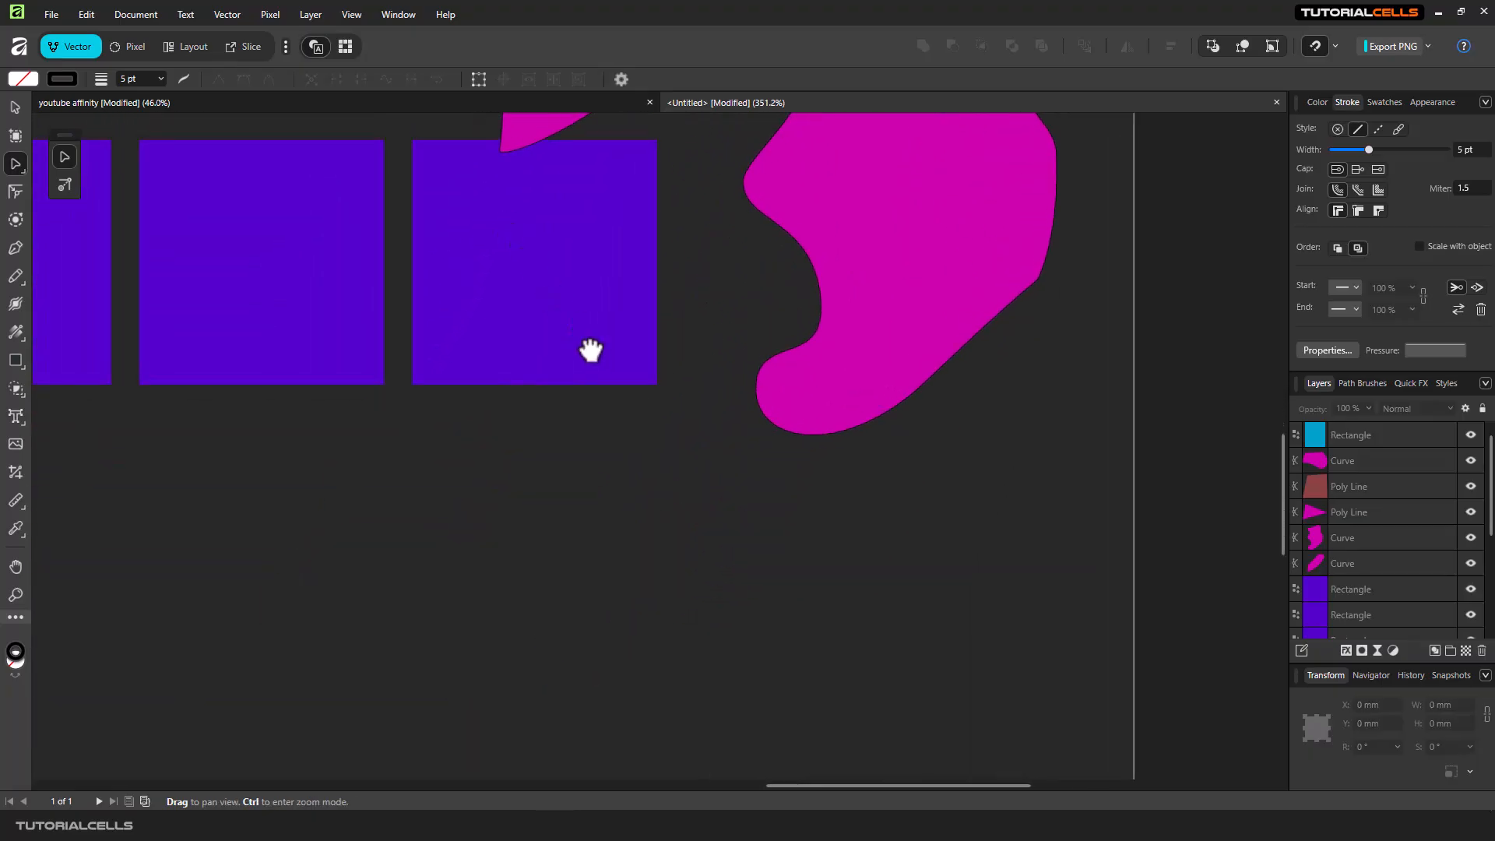
left_click_drag(587, 347, 567, 310)
left_click_drag(418, 417, 413, 377)
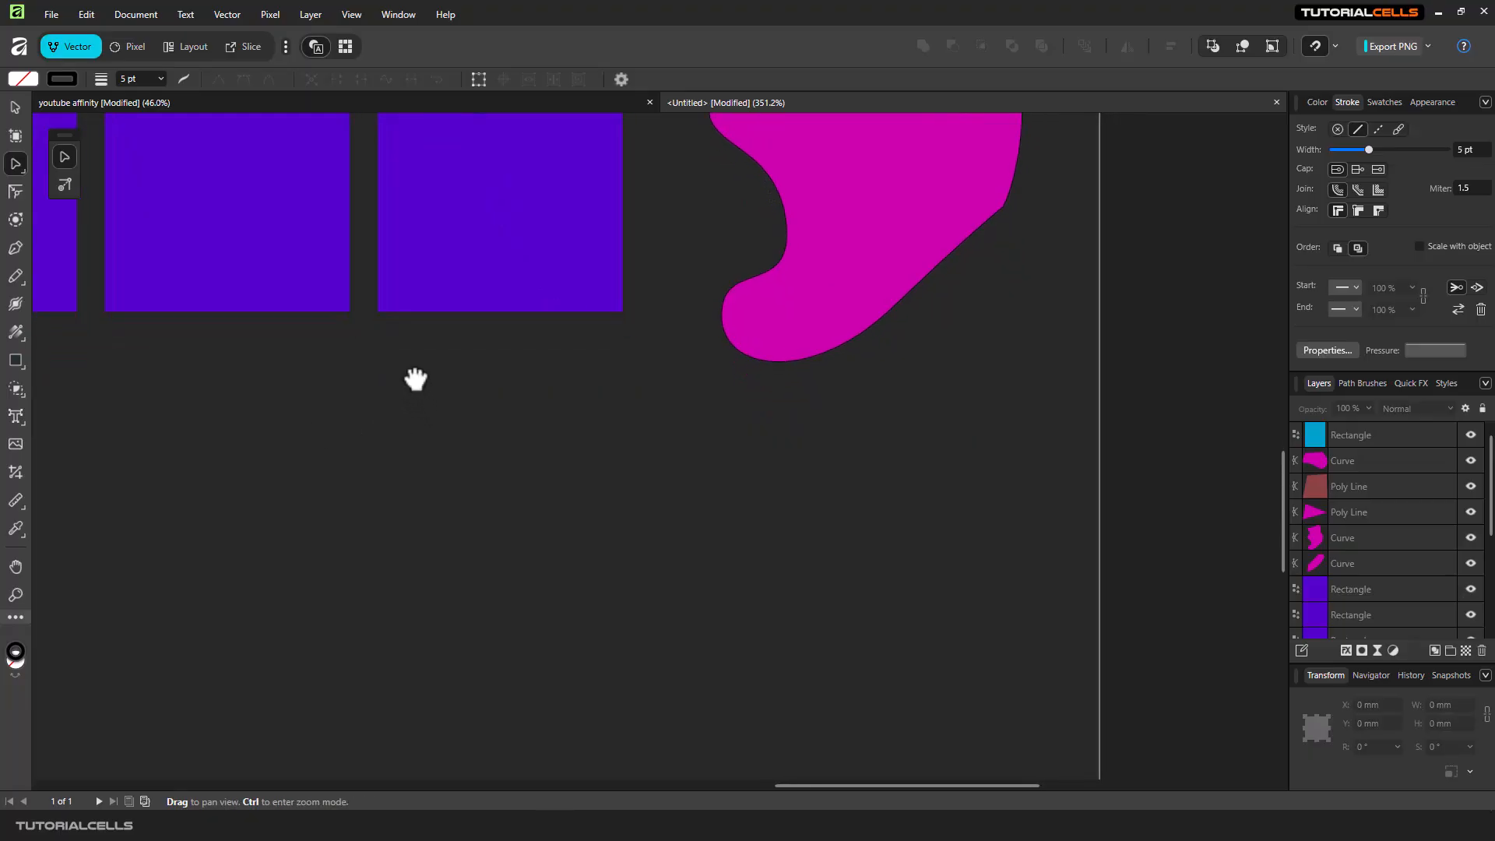
left_click(16, 249)
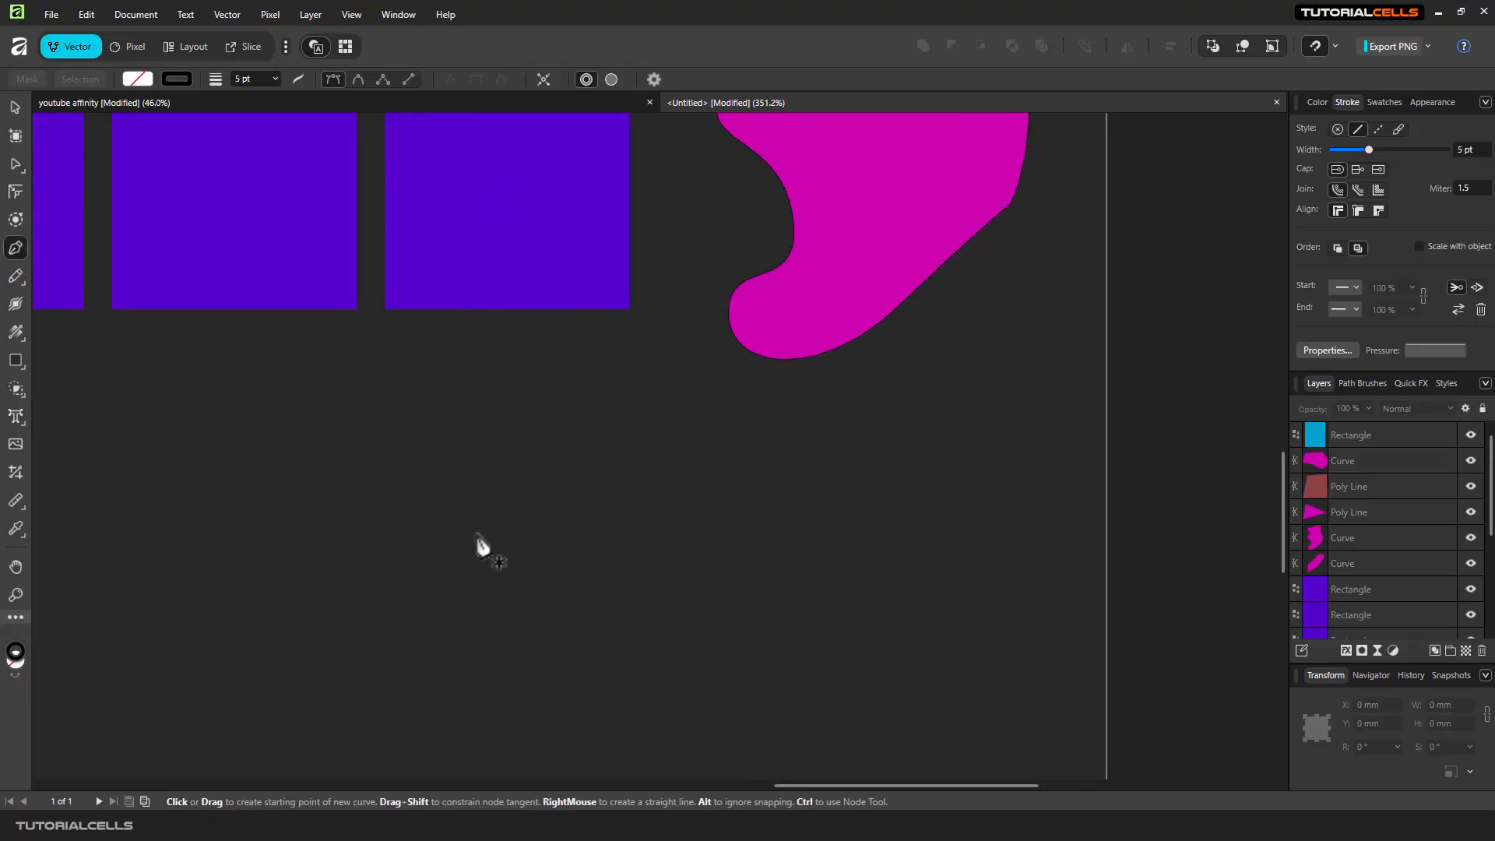
left_click(358, 78)
left_click(557, 424)
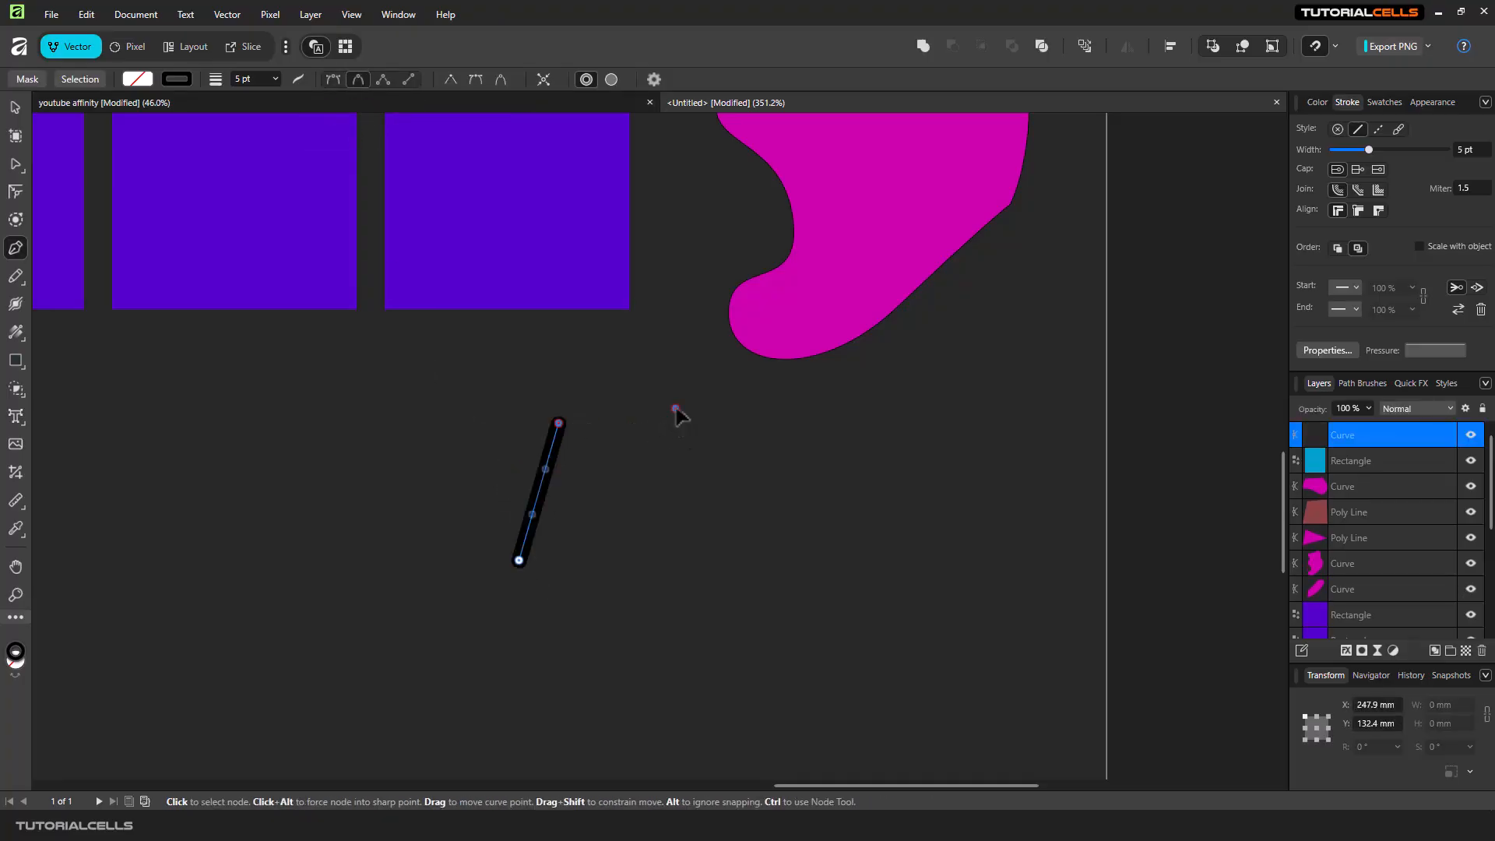
left_click(675, 408)
left_click(728, 461)
left_click(728, 551)
left_click(650, 610)
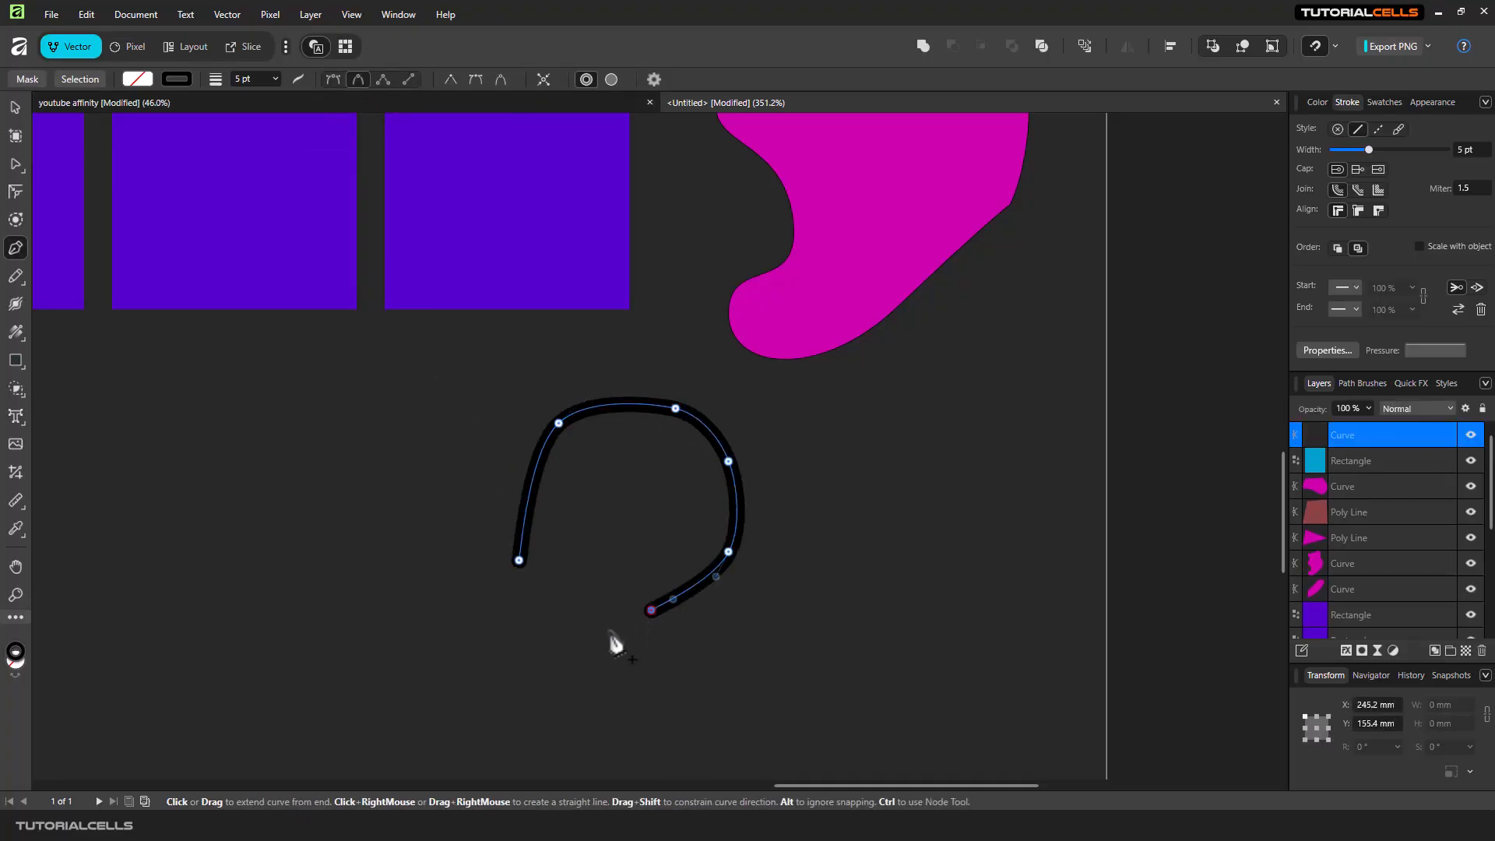
left_click(611, 629)
key("Escape")
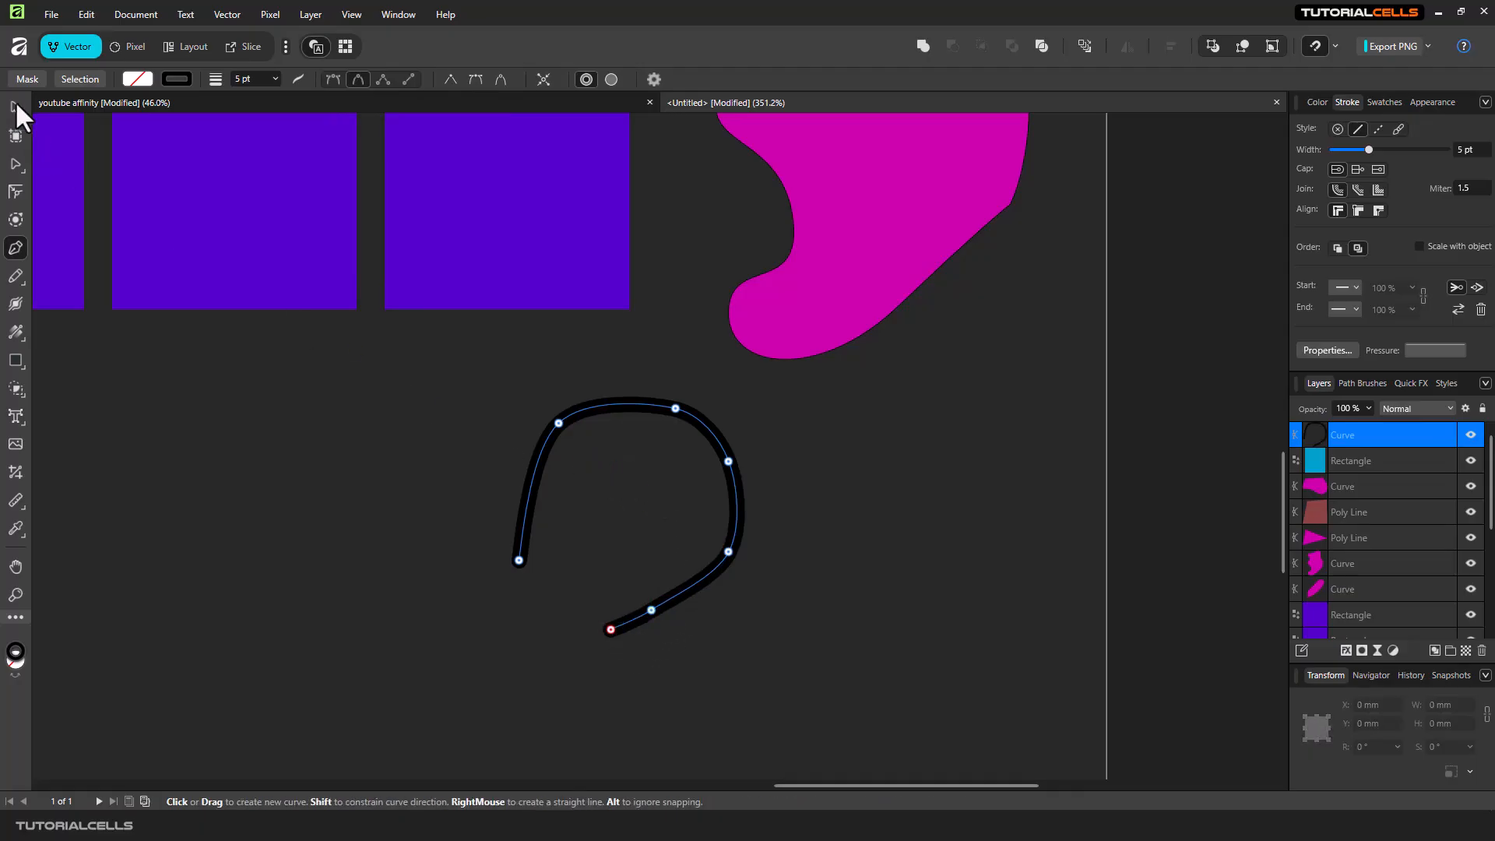
Select the black curve's upper nodes with the Node tool, and move them with Snap all selected nodes when dragging on and off.
left_click(13, 163)
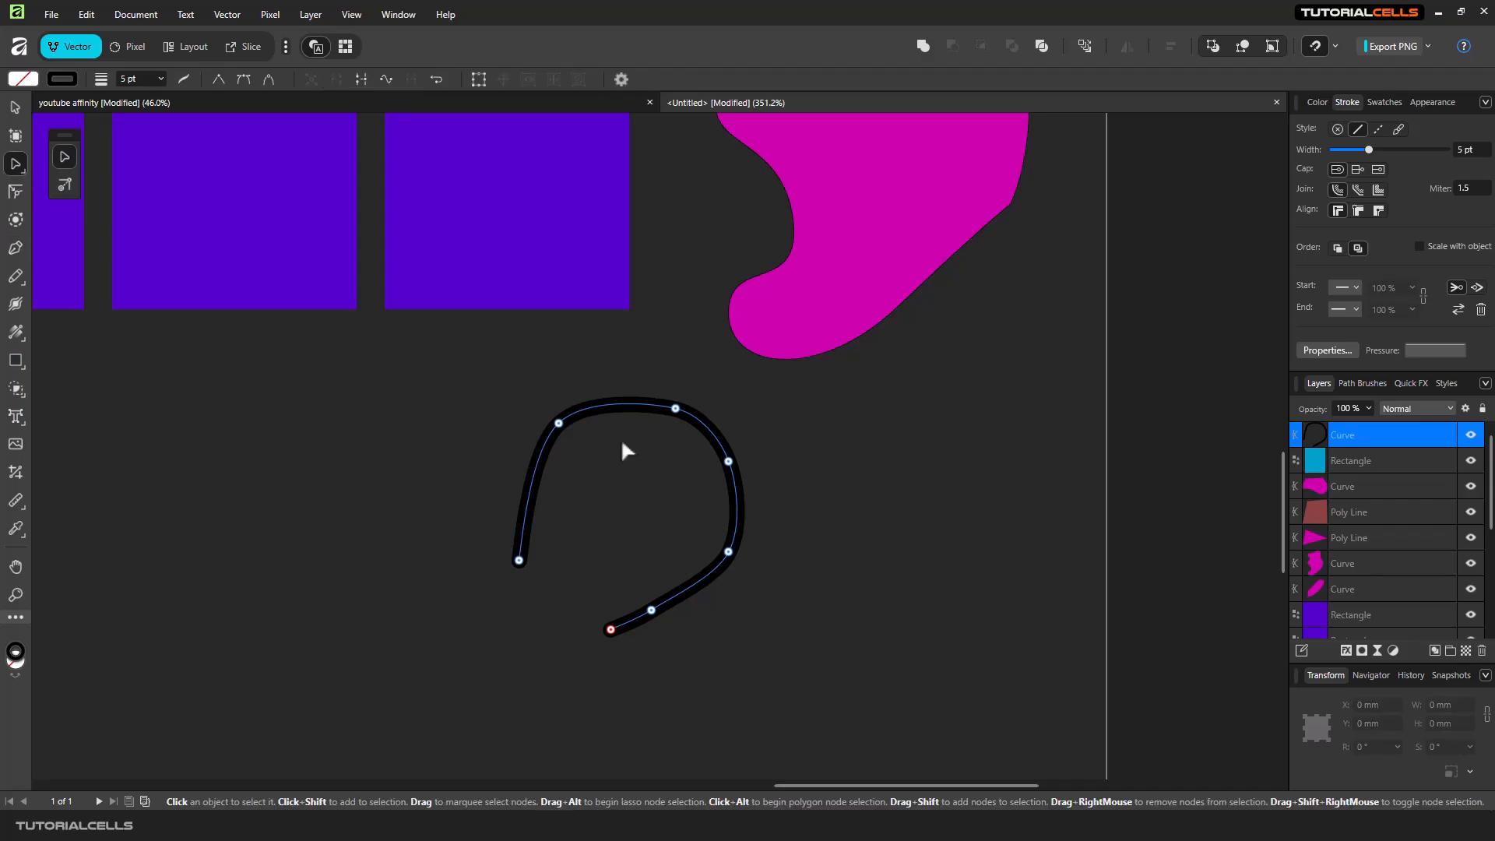
mouse_move(478, 338)
left_mouse_down()
mouse_move(759, 488)
mouse_move(658, 310)
mouse_move(730, 329)
mouse_move(786, 399)
mouse_move(911, 390)
mouse_move(508, 341)
left_mouse_up()
left_click(620, 79)
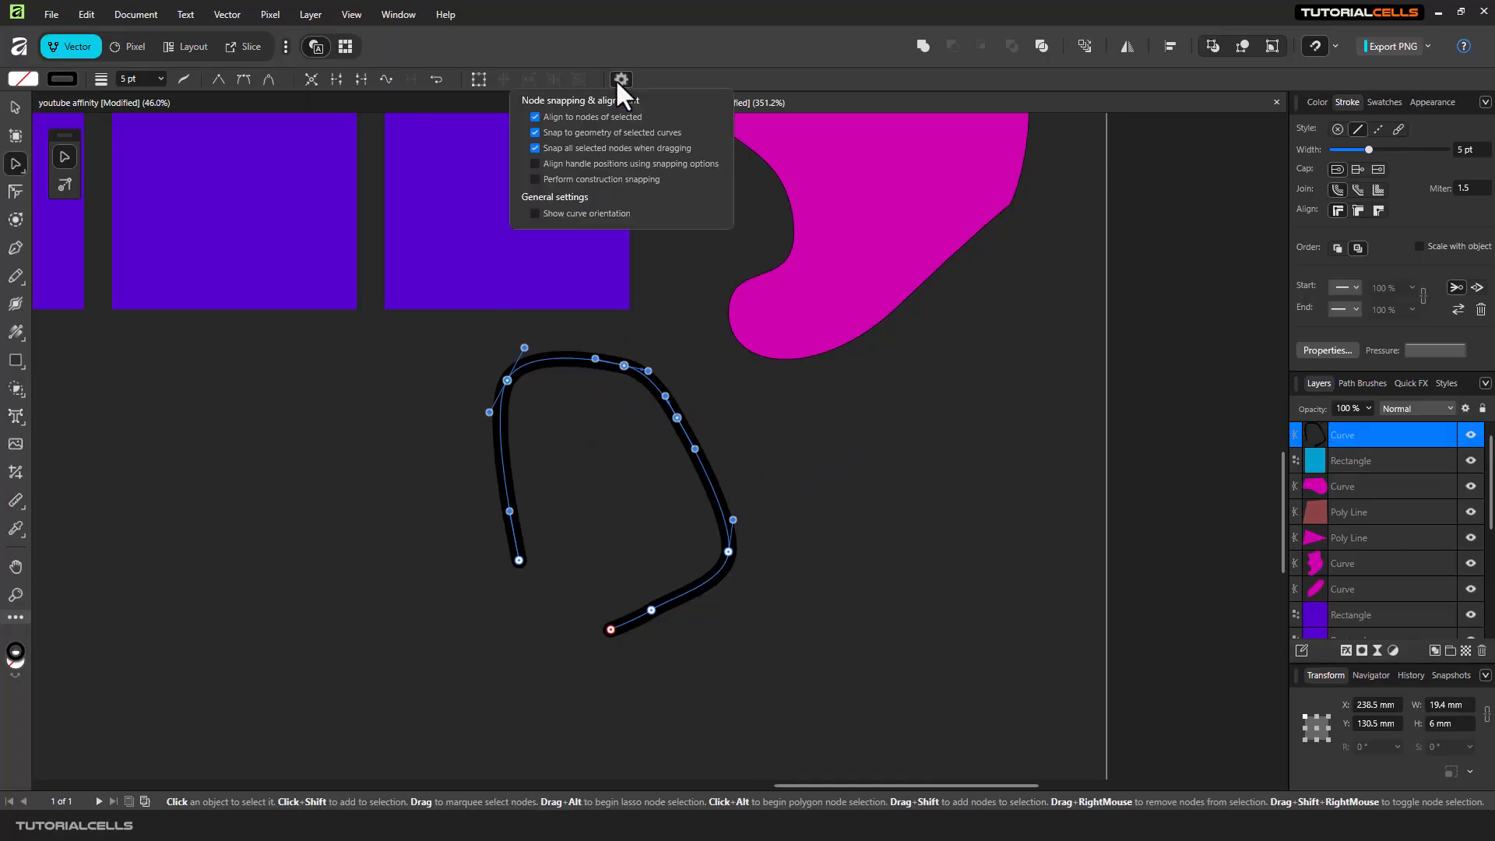
left_click(645, 150)
mouse_move(678, 418)
left_mouse_down()
mouse_move(765, 360)
mouse_move(769, 404)
mouse_move(749, 442)
mouse_move(722, 449)
mouse_move(777, 438)
mouse_move(675, 440)
left_mouse_up()
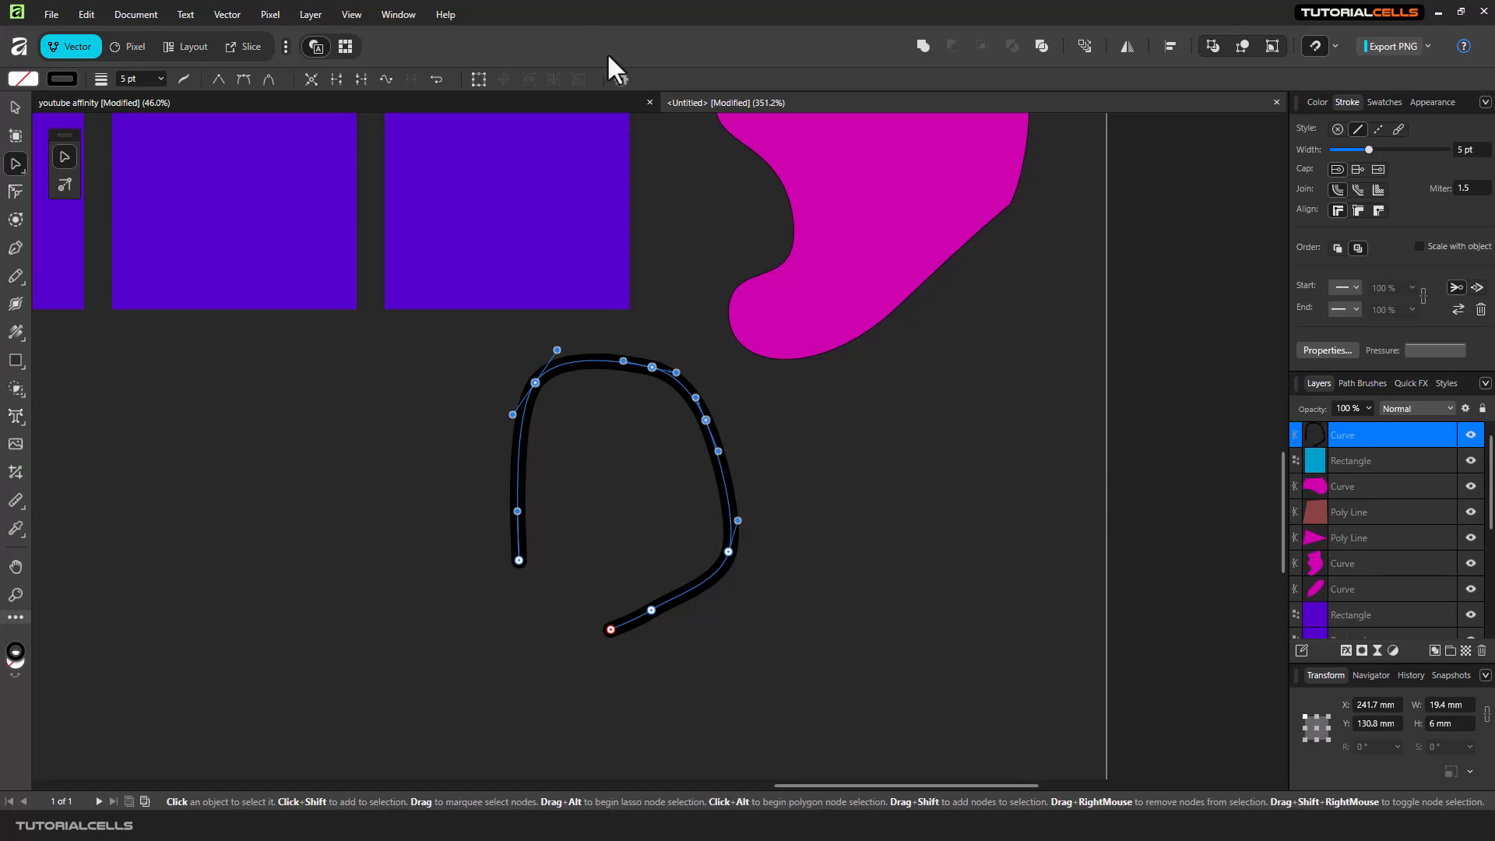
Turn Snap all selected nodes when dragging back on, and move the selected upper nodes to about X 234.5 mm, Y 131.4 mm.
left_click(620, 78)
left_click(592, 148)
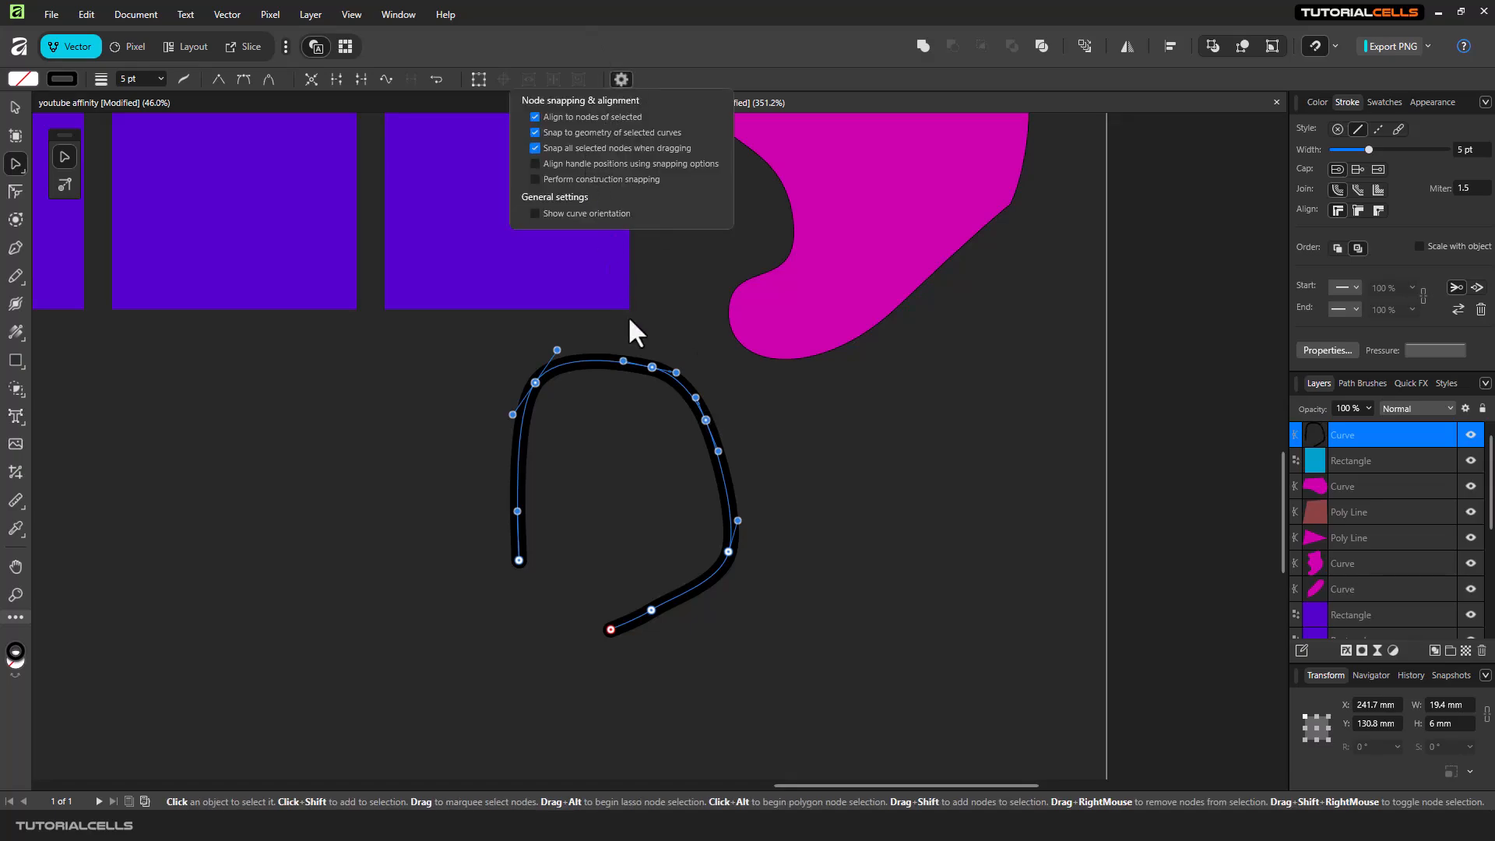
mouse_move(699, 414)
left_mouse_down()
mouse_move(745, 367)
mouse_move(687, 414)
left_mouse_up()
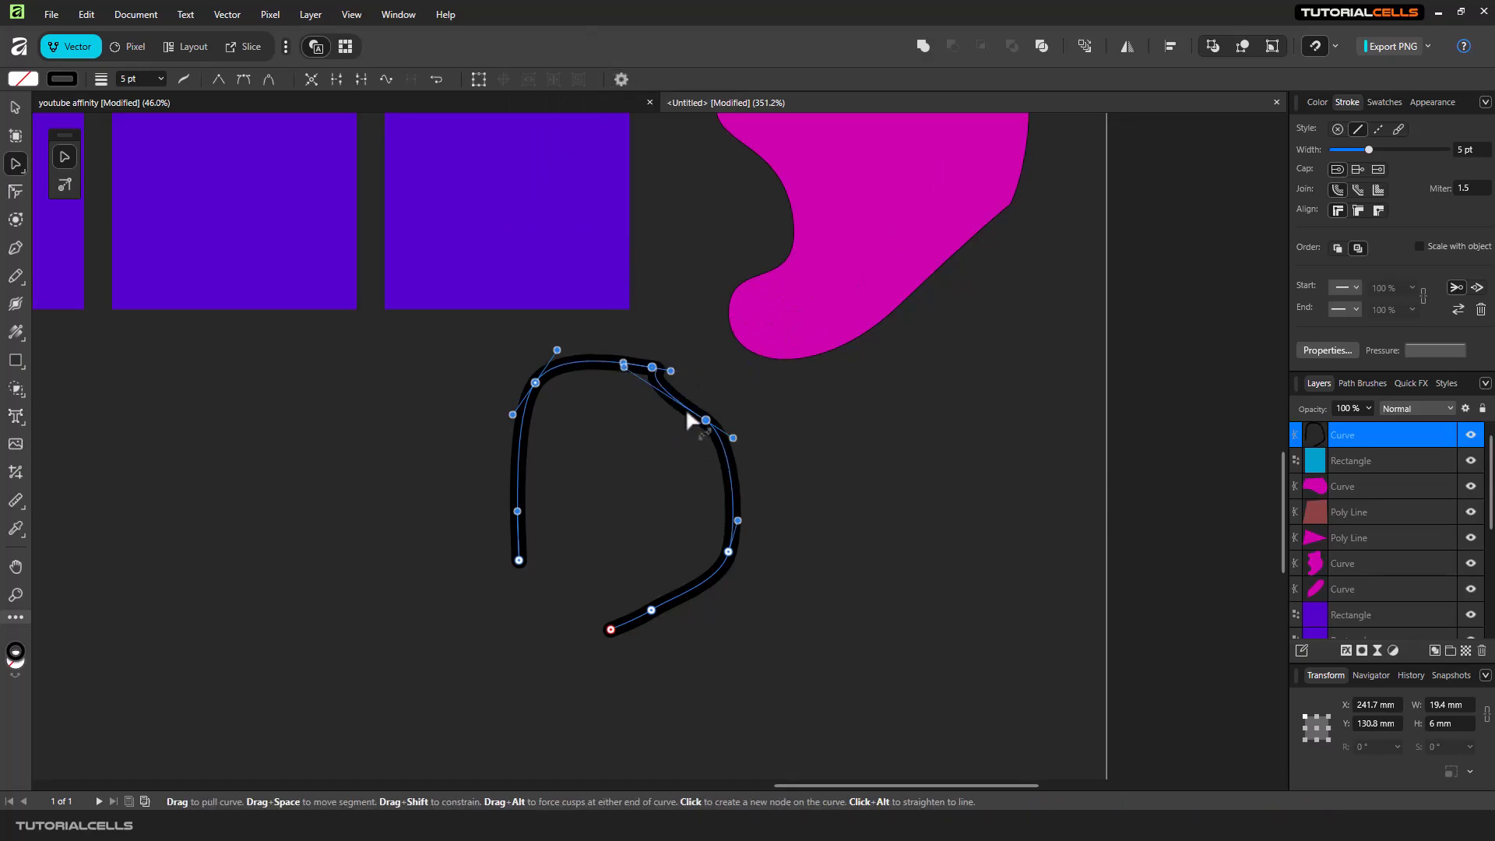
key("ctrl+z")
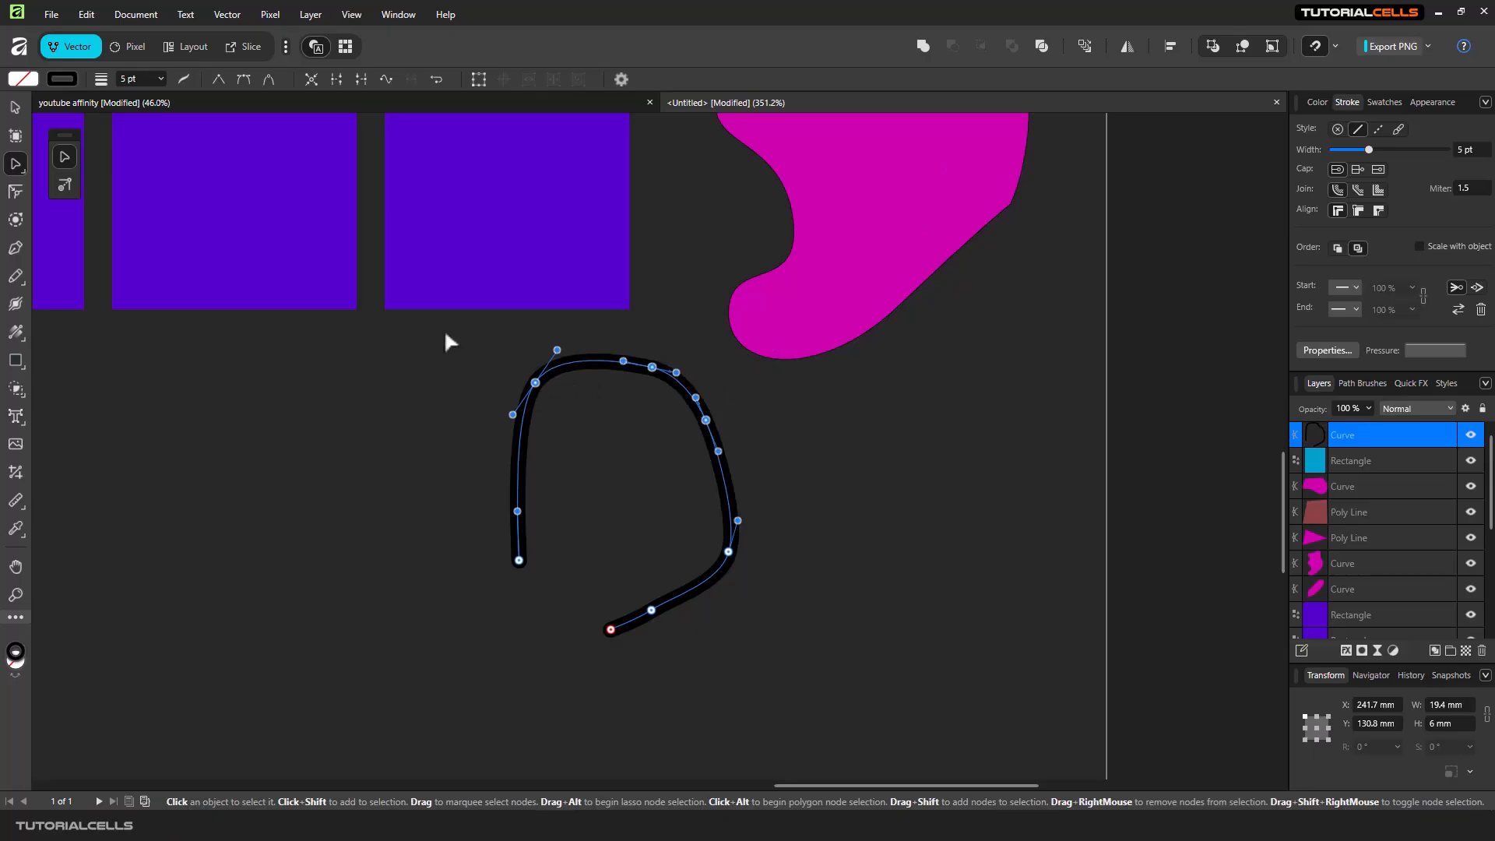
left_click_drag(445, 334, 643, 425)
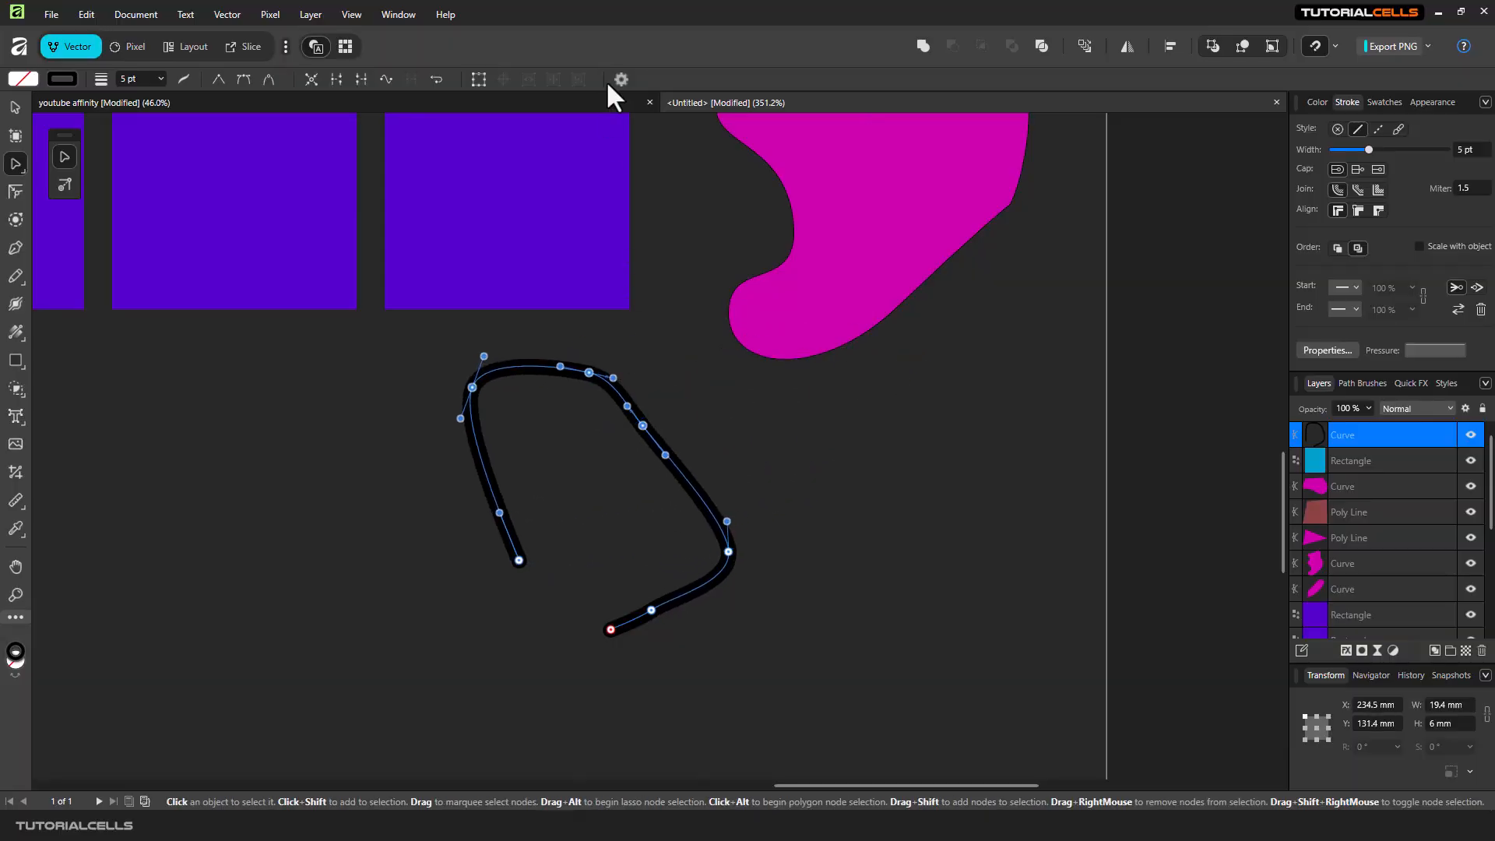
Enable Align handle positions using snapping options, and set the upper-right node's handles vertical before pulling one diagonally outward.
left_click(617, 81)
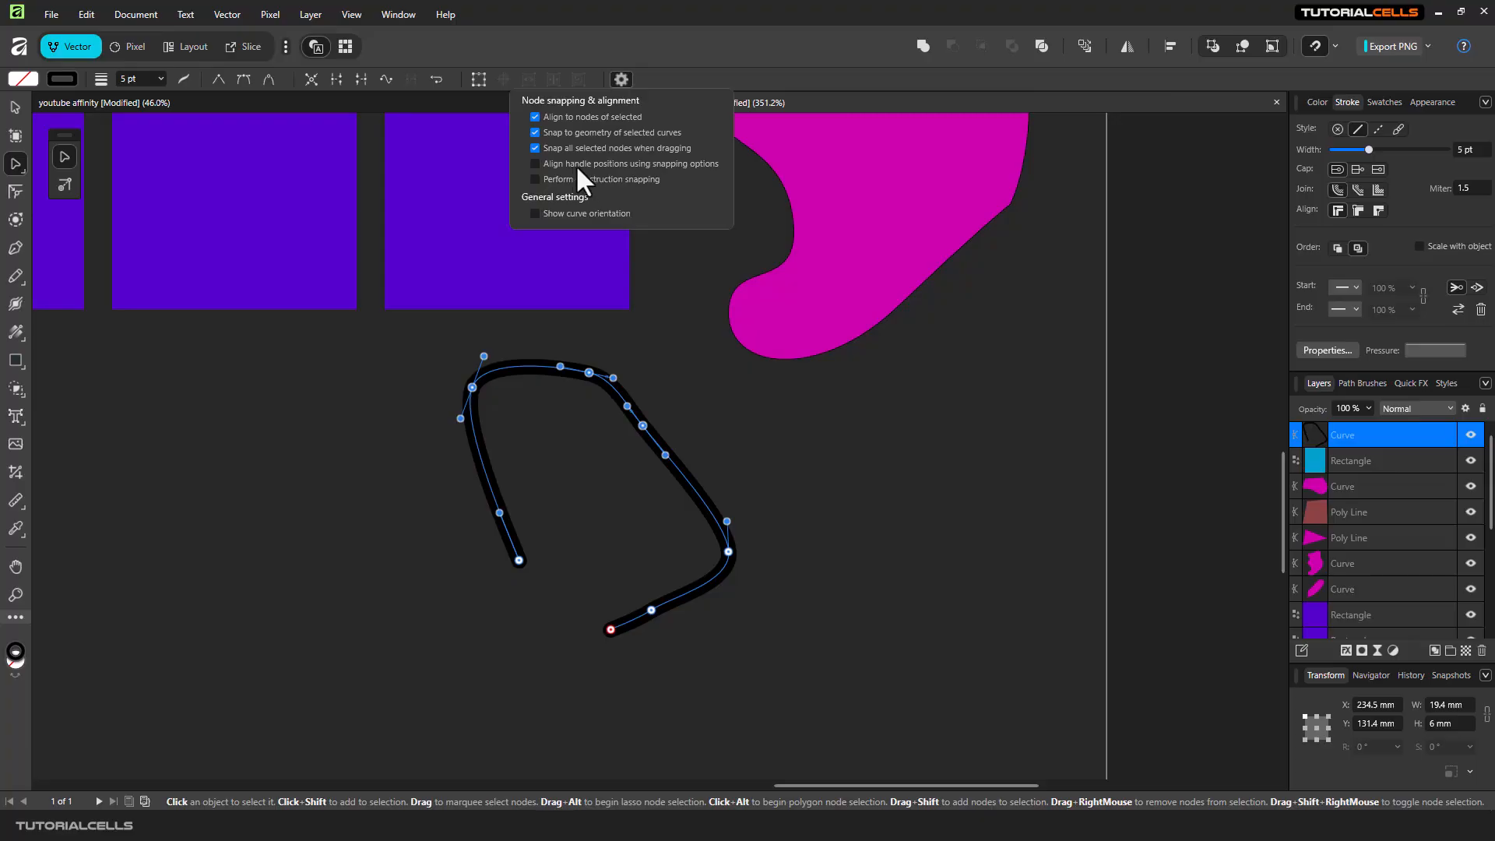
left_click(601, 162)
scroll(805, 261, "down", 4)
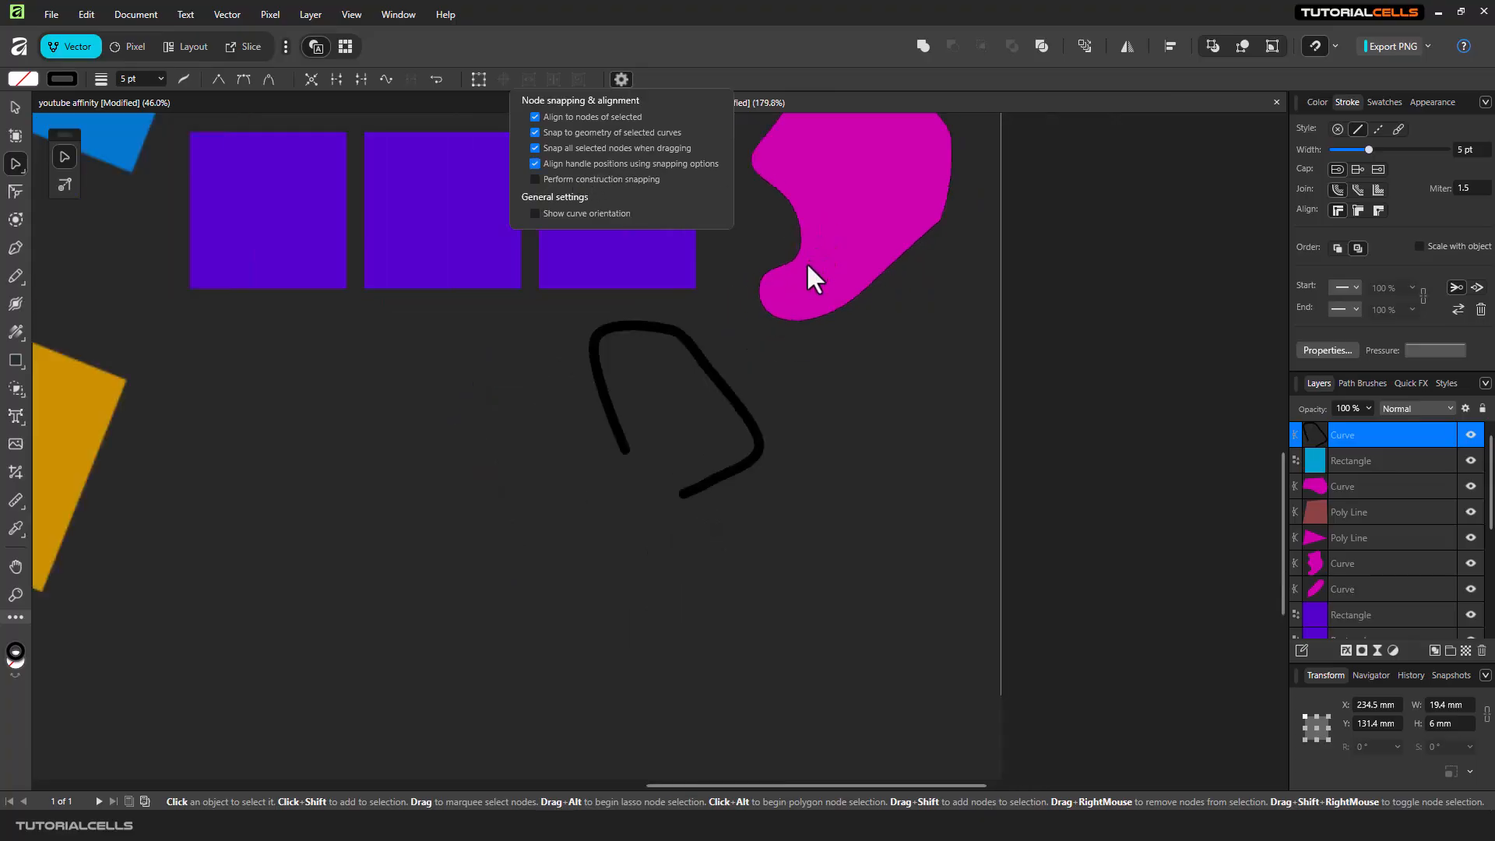
scroll(766, 286, "up", 4)
scroll(743, 313, "down", 3)
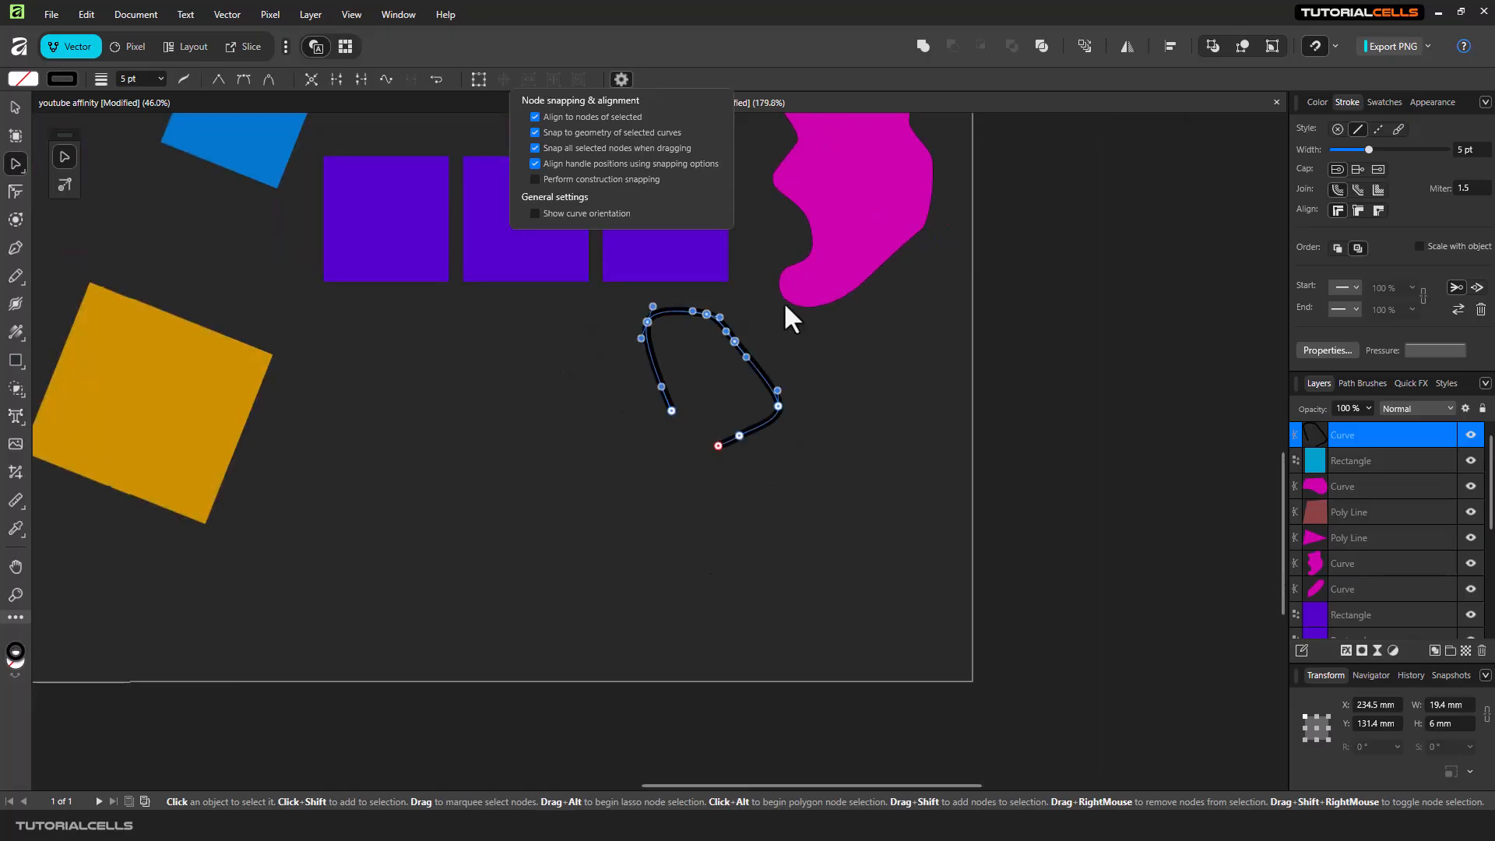
left_click_drag(790, 291, 696, 489)
scroll(725, 302, "up", 4)
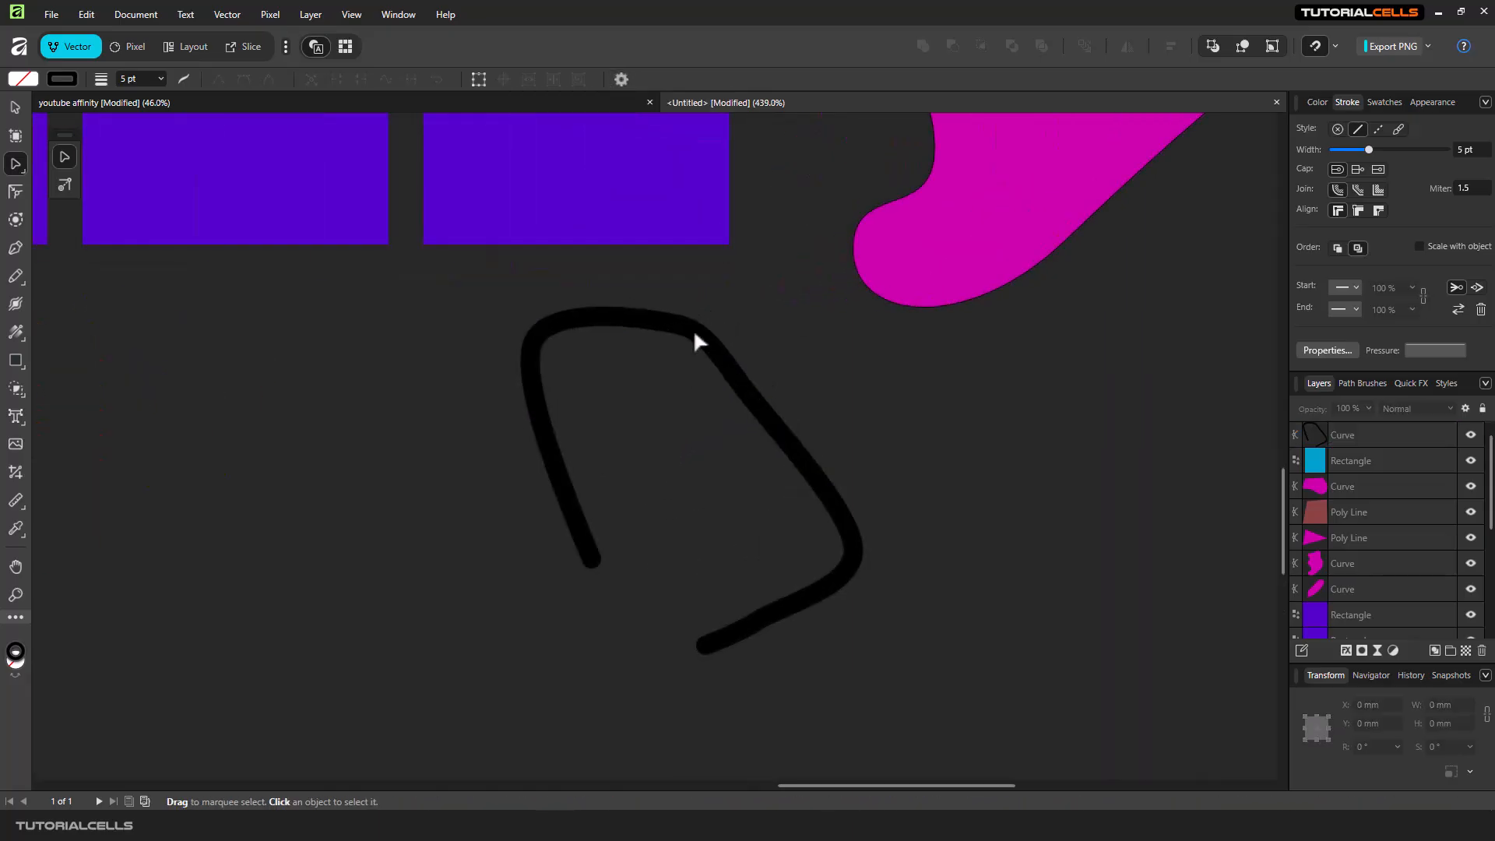
left_click(679, 325)
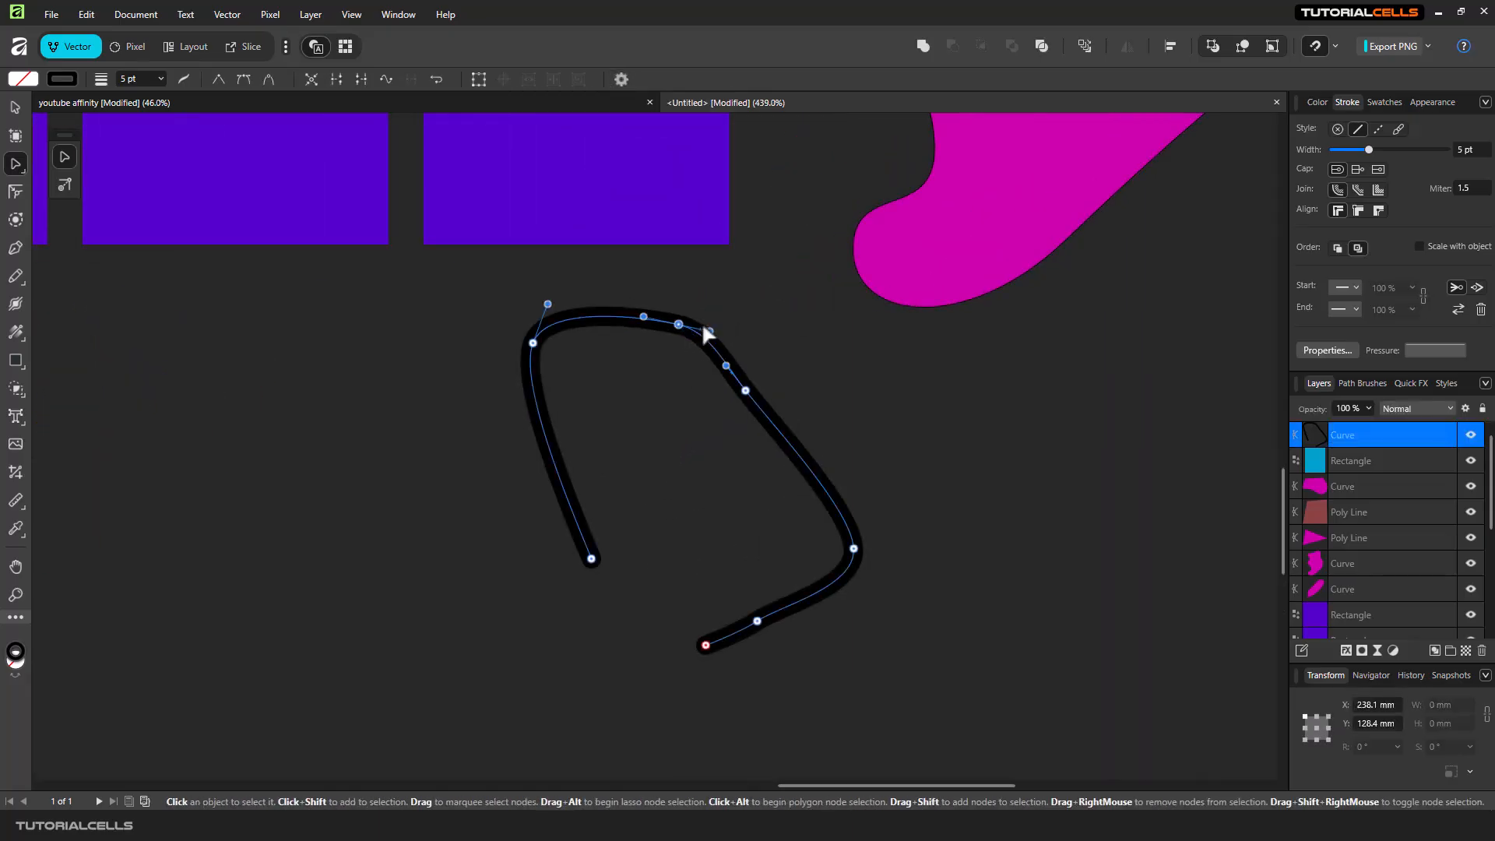
left_click_drag(709, 332, 682, 402)
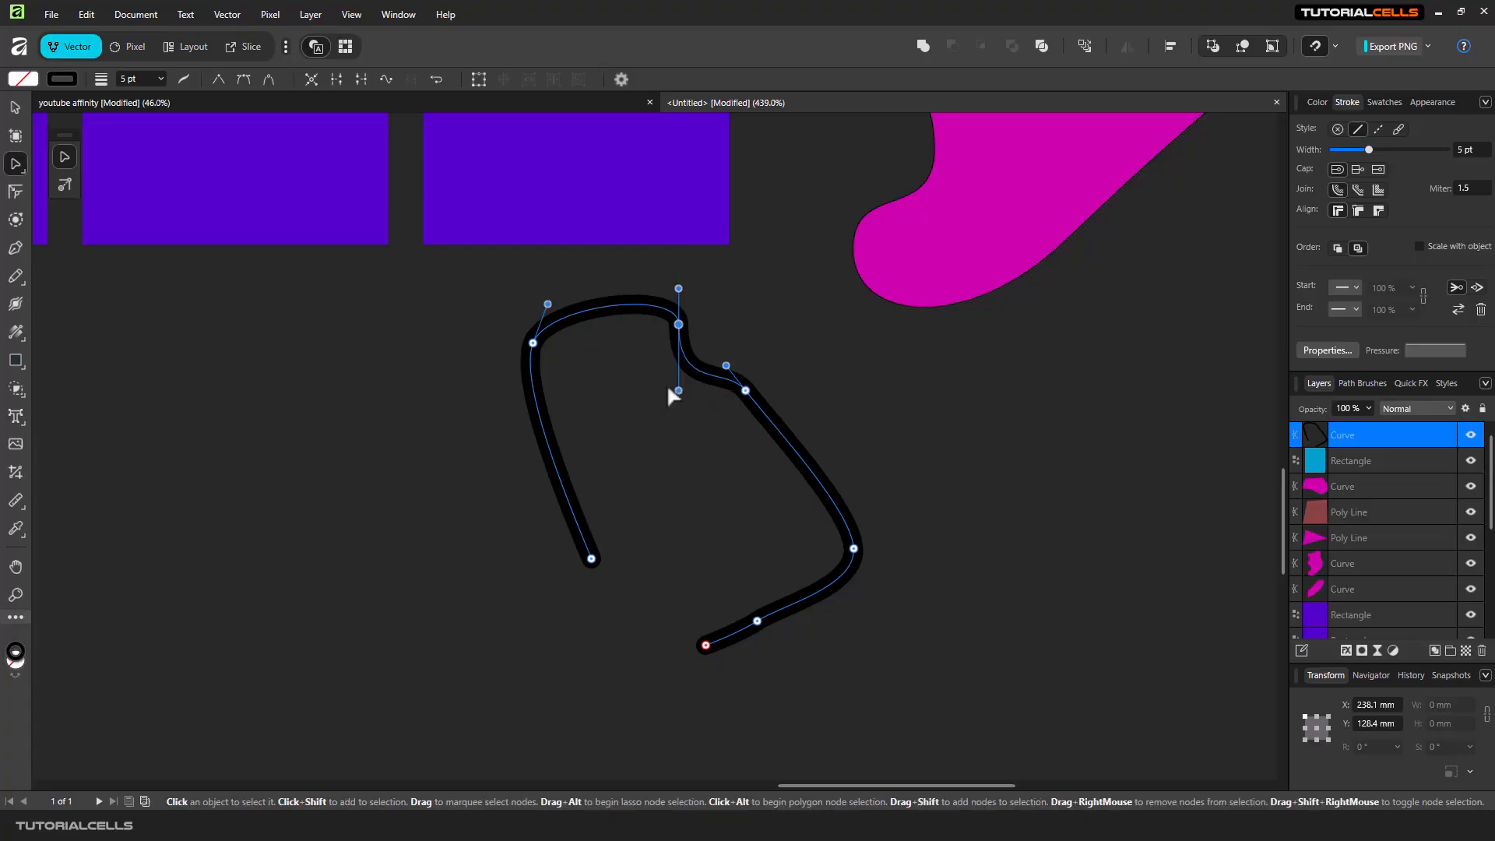
left_click(619, 79)
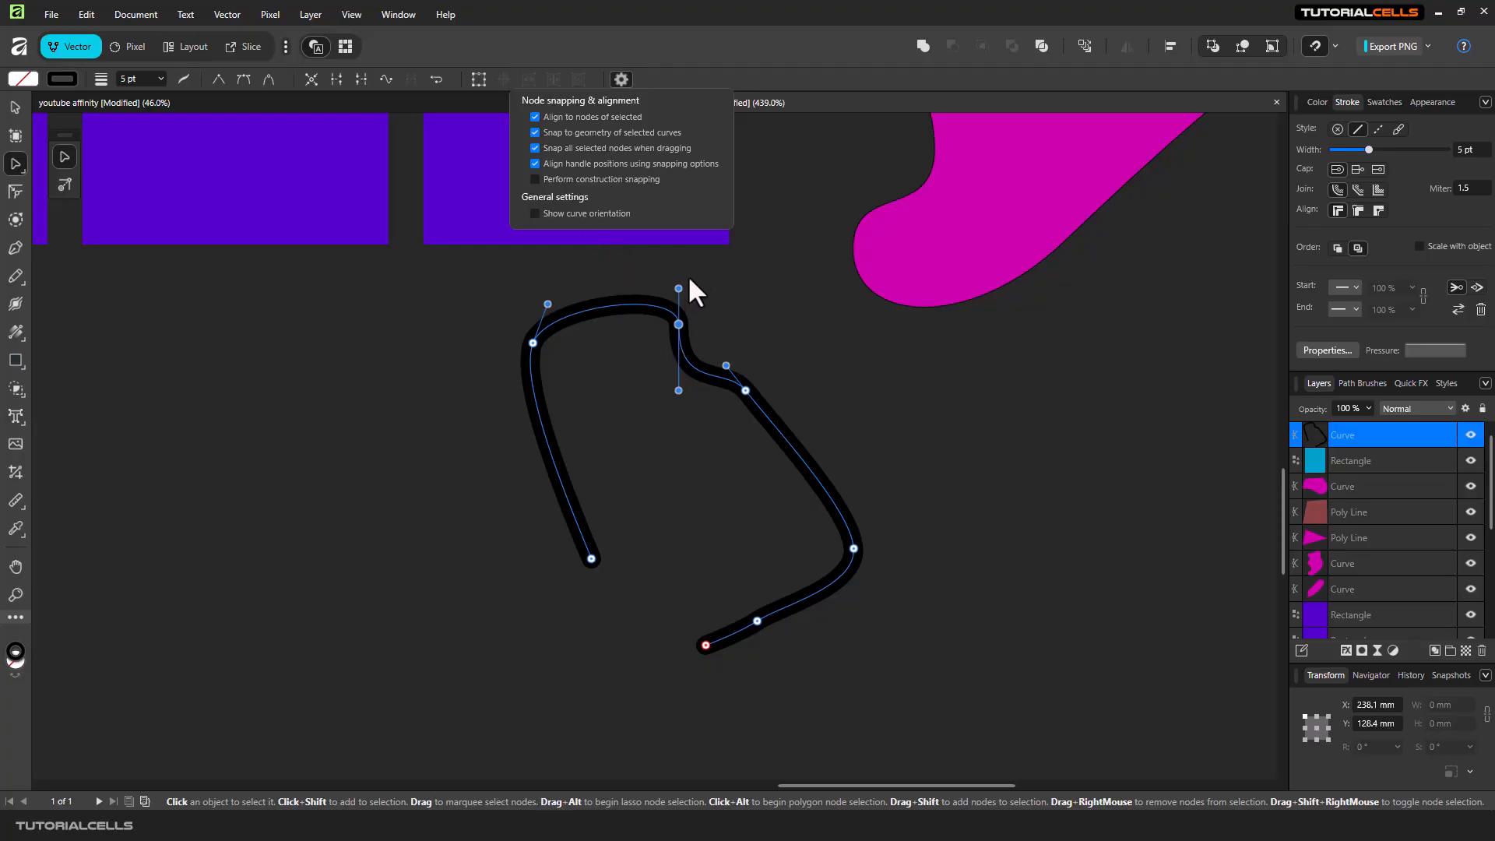
left_click_drag(678, 288, 783, 238)
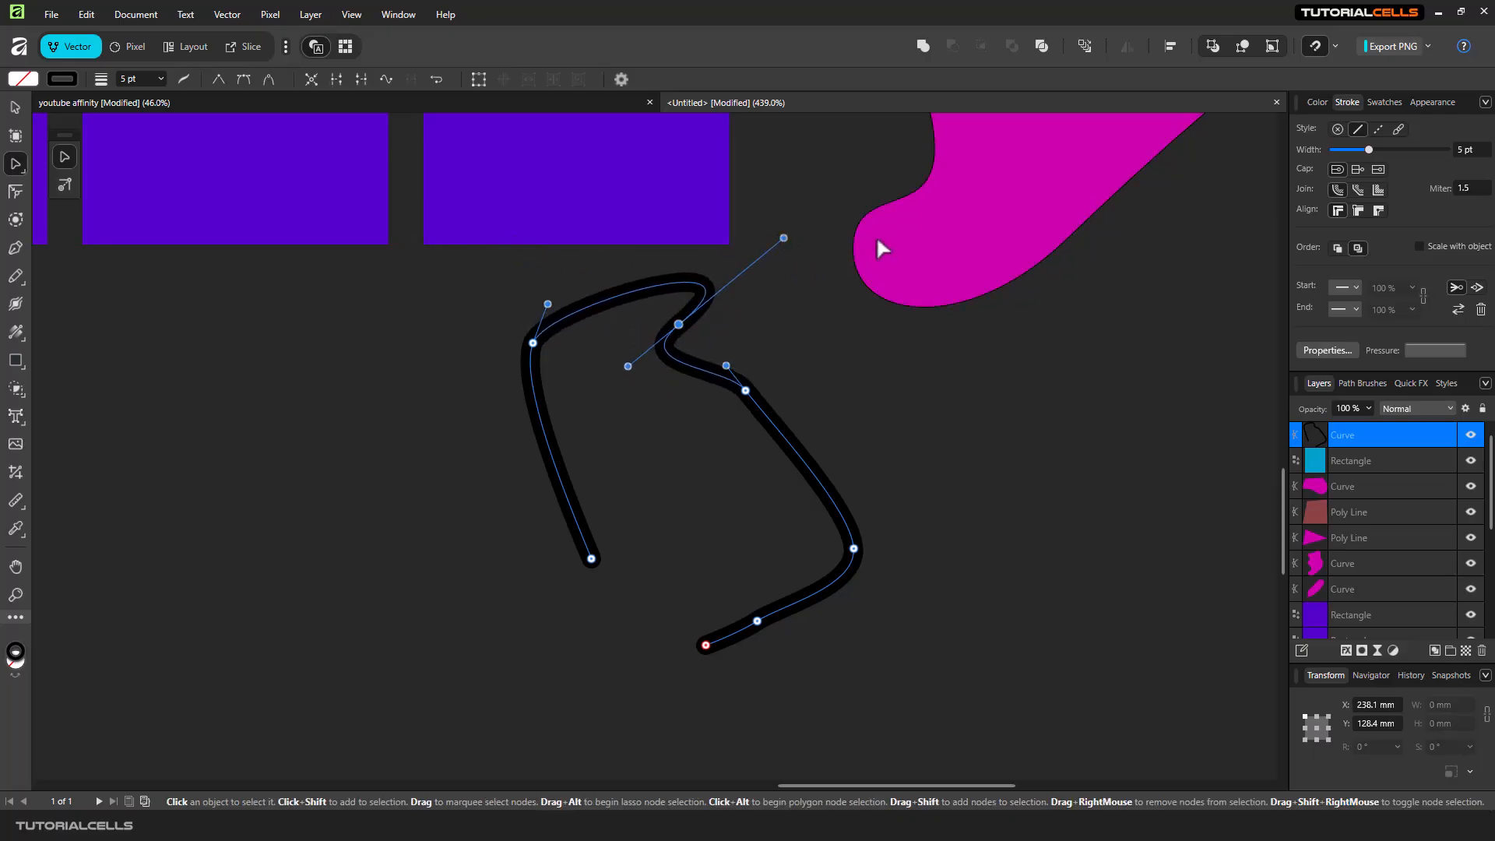
Enable Perform construction snapping, and move the node below the extended handles to about X 241.9 mm, Y 133 mm.
left_click(621, 79)
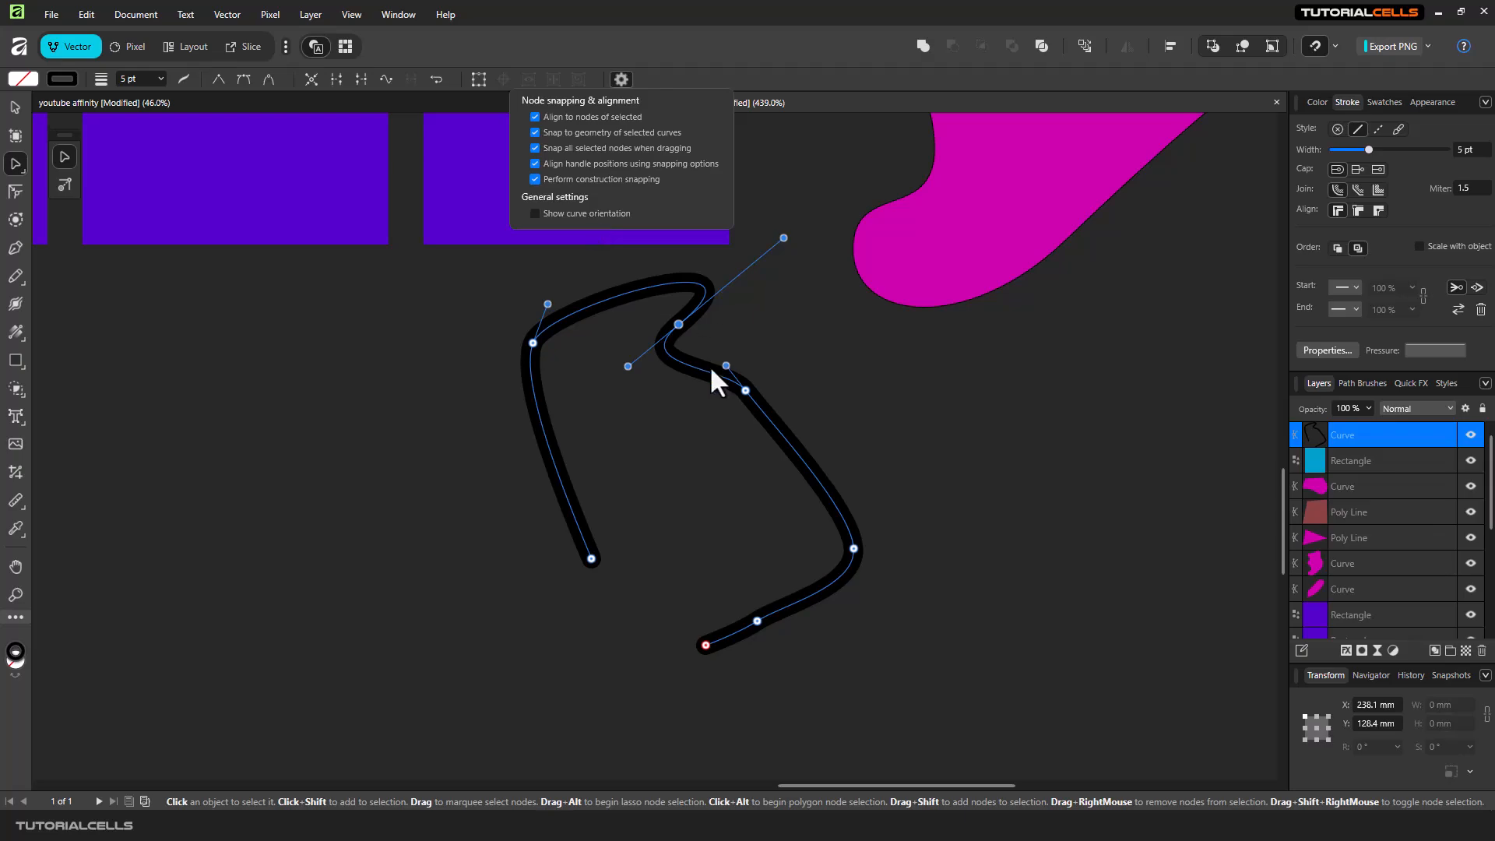
left_click(744, 387)
left_click_drag(744, 387, 717, 260)
mouse_move(730, 246)
left_mouse_down()
mouse_move(711, 360)
mouse_move(746, 356)
mouse_move(728, 383)
mouse_move(704, 354)
mouse_move(721, 376)
left_mouse_up()
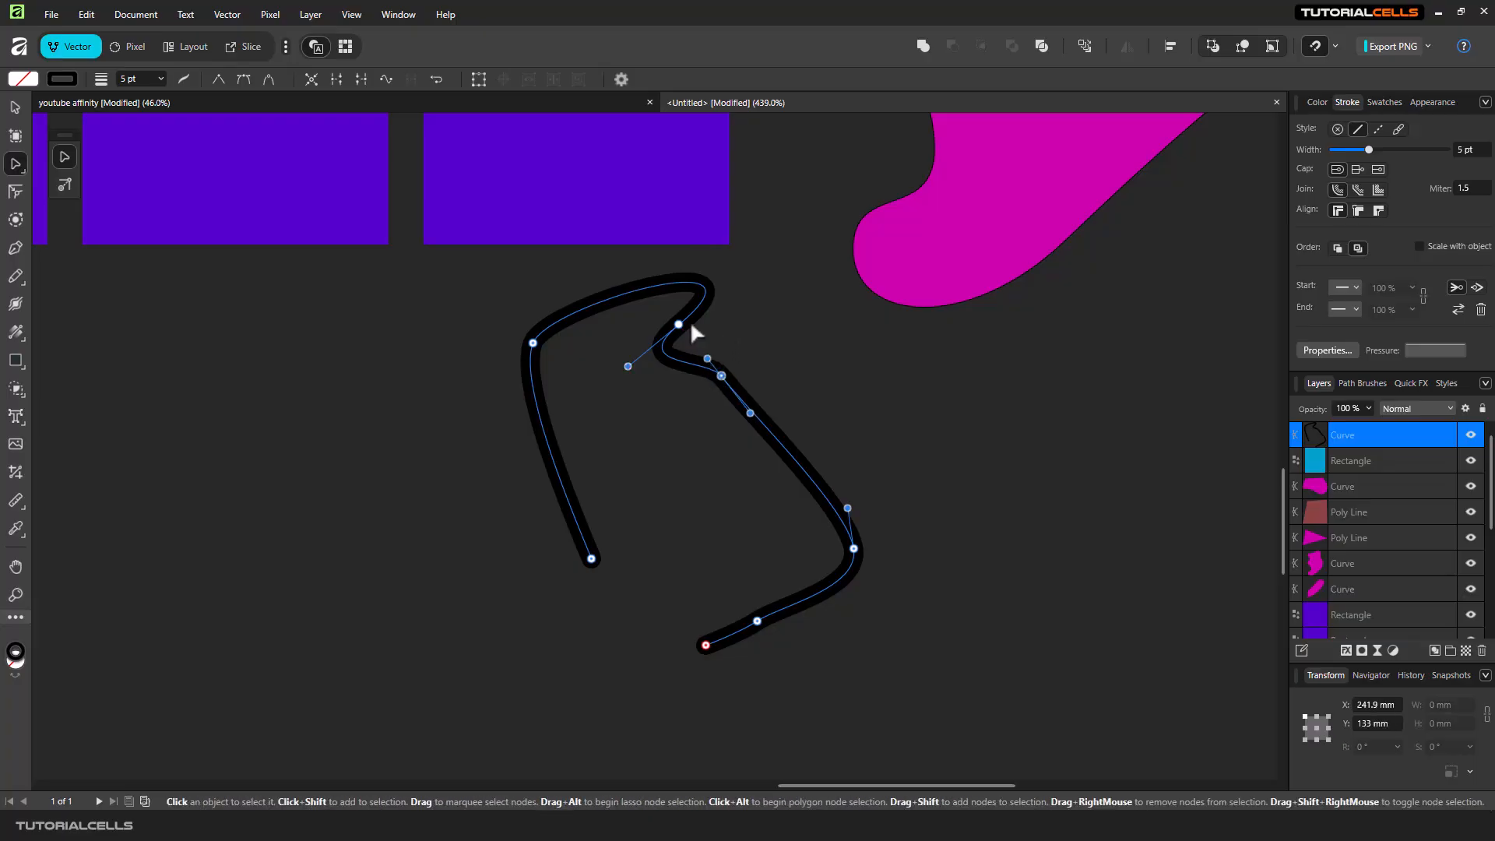
left_click(620, 79)
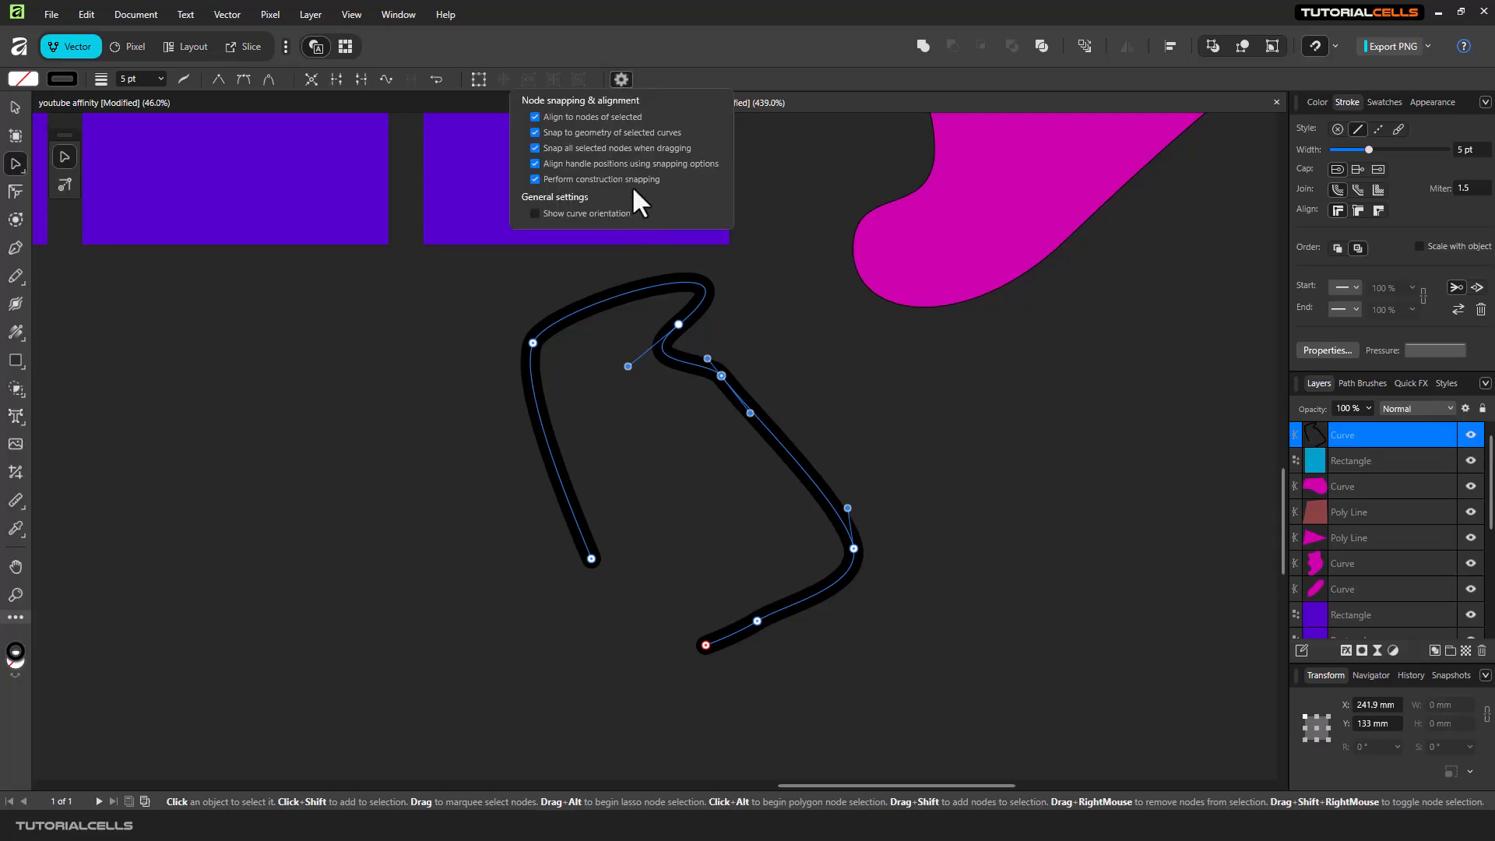